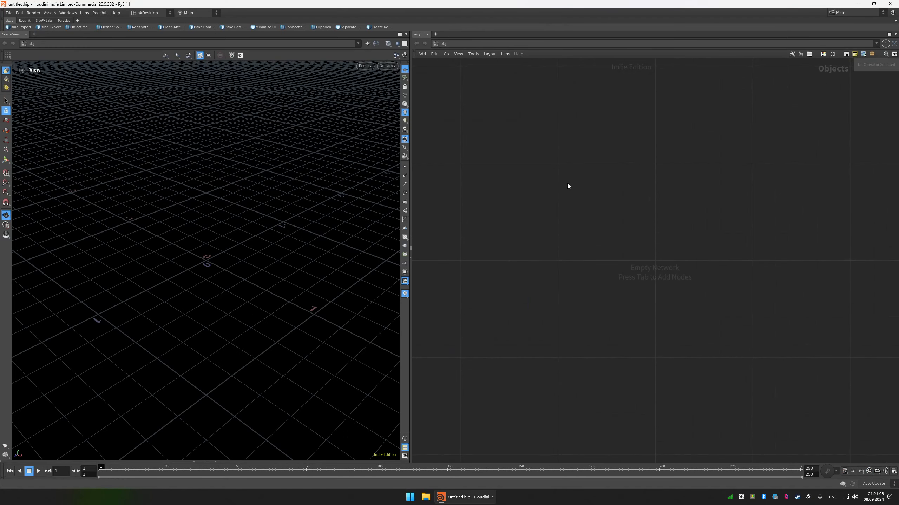
Create a Geometry object in the empty network and go inside it.
key(Tab)
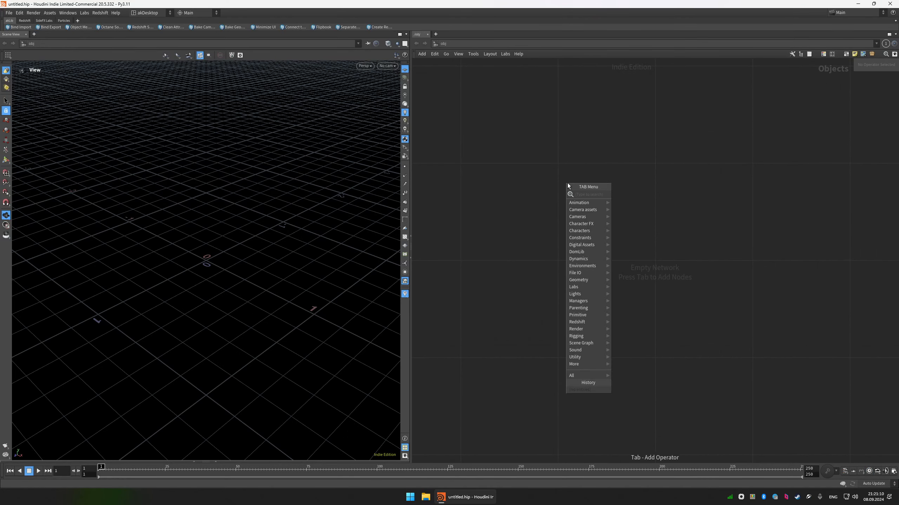
text(geo)
key(Return)
key(Return)
key(Return)
Add a Box node to the geometry network.
key(Tab)
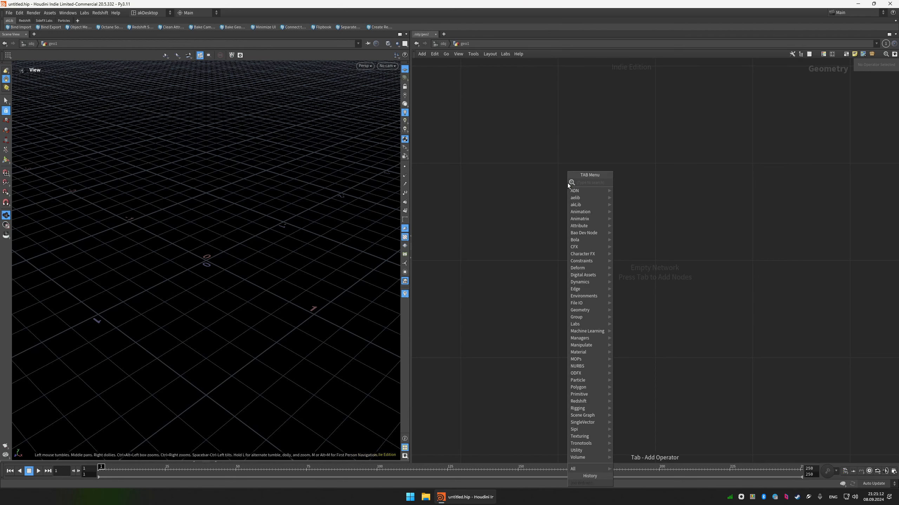
text(box)
key(Return)
key(Return)
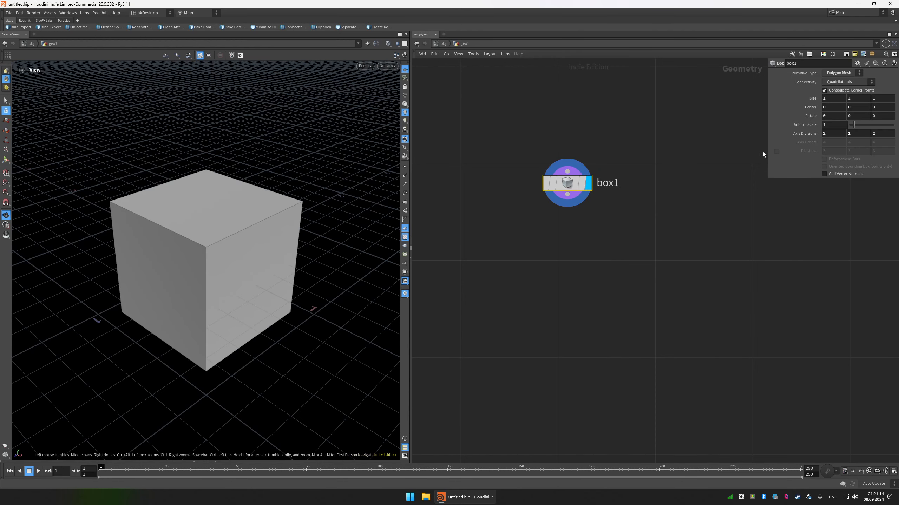
Widen the parameter pane and set the box size to 0.725 by 3 by 0.725.
drag(768, 179, 686, 200)
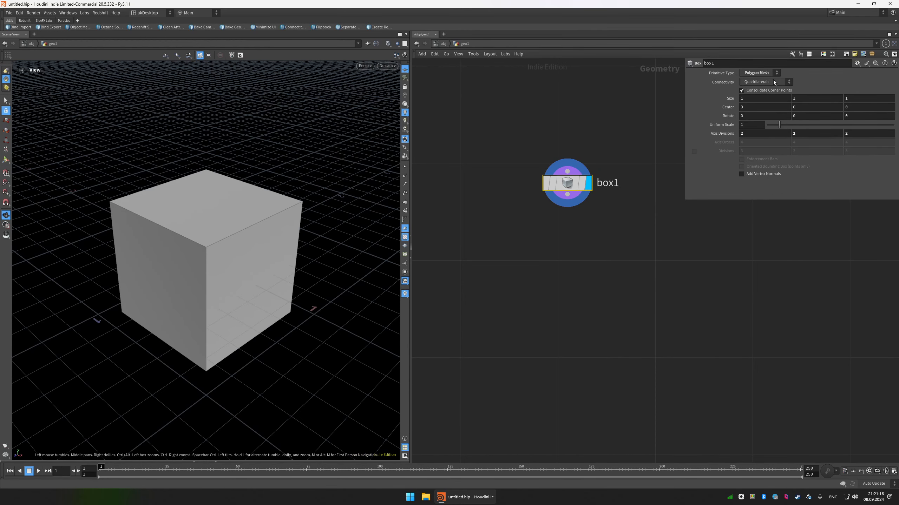
scroll(760, 102, down, 2)
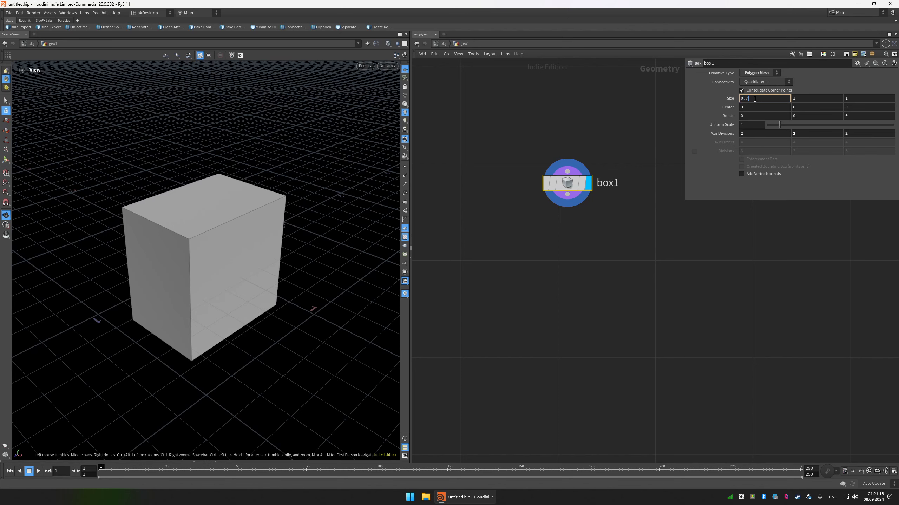
scroll(759, 102, up, 1)
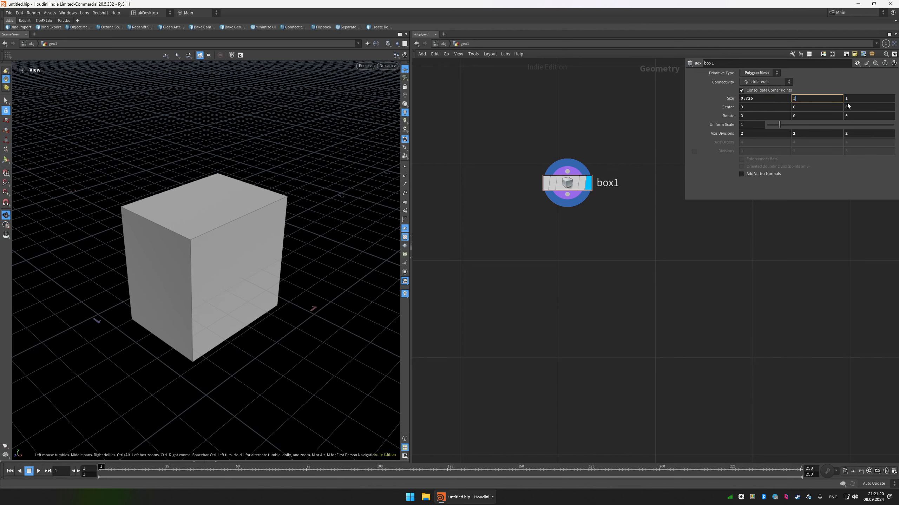
text(3)
click(863, 99)
text(.72)
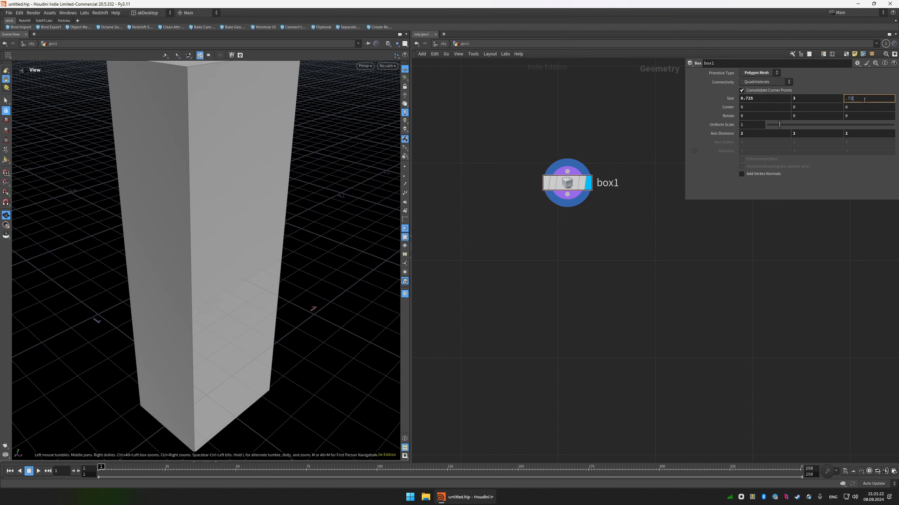
text(5)
key(Return)
key(shift+w)
scroll(281, 148, down, 4)
mouse_move(281, 149)
mouse_down()
mouse_move(303, 157)
mouse_move(275, 177)
mouse_move(259, 166)
mouse_move(305, 162)
mouse_move(357, 180)
mouse_up()
middle_drag(527, 247, 508, 197)
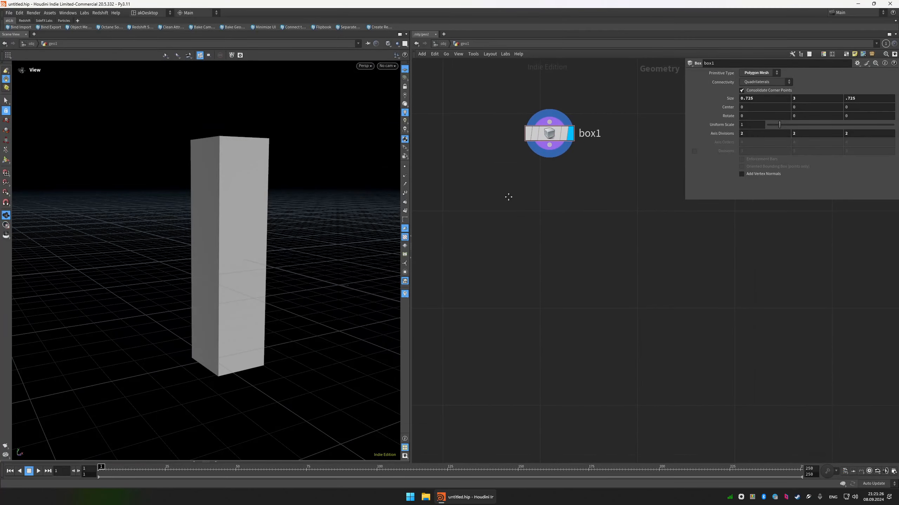
Add a UV Unwrap node fed by the box, display it, and check the layout in the UV view before returning to perspective.
key(Tab)
text(uv)
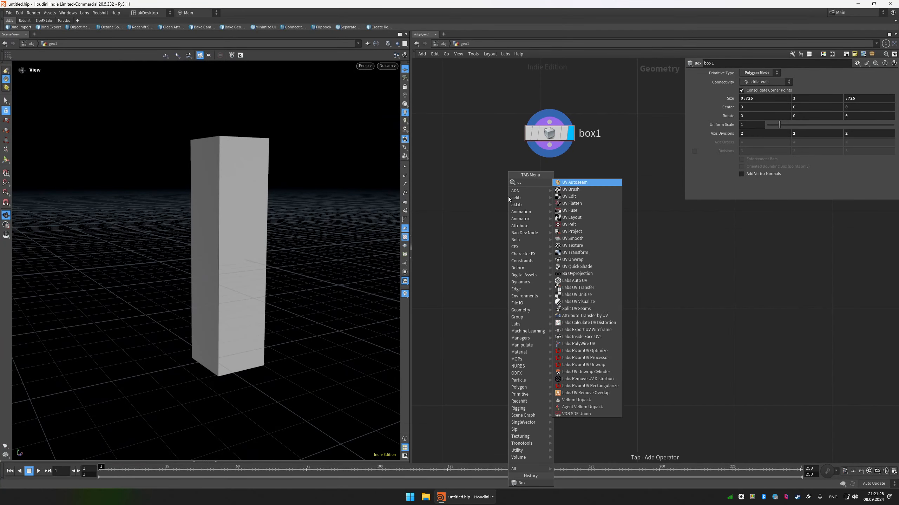
text(unw)
key(Return)
click(540, 201)
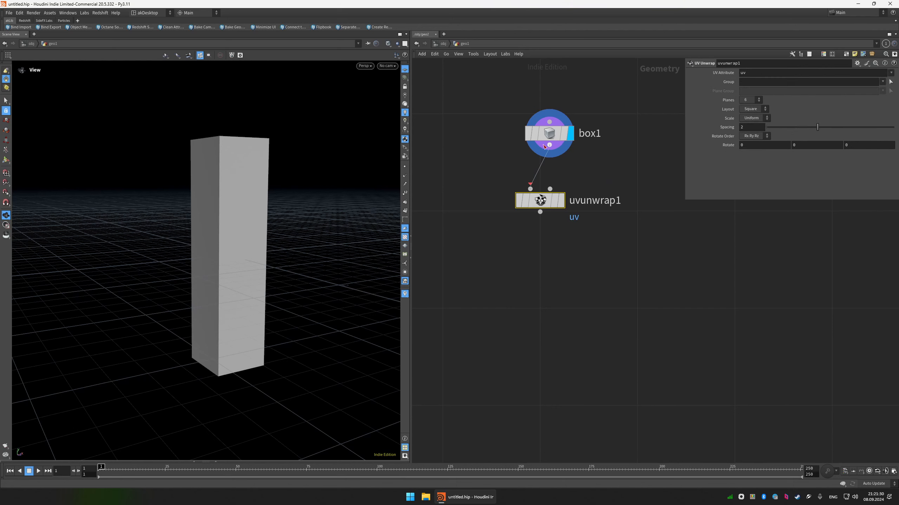
click(545, 145)
click(561, 200)
key(space+5)
scroll(267, 193, down, 3)
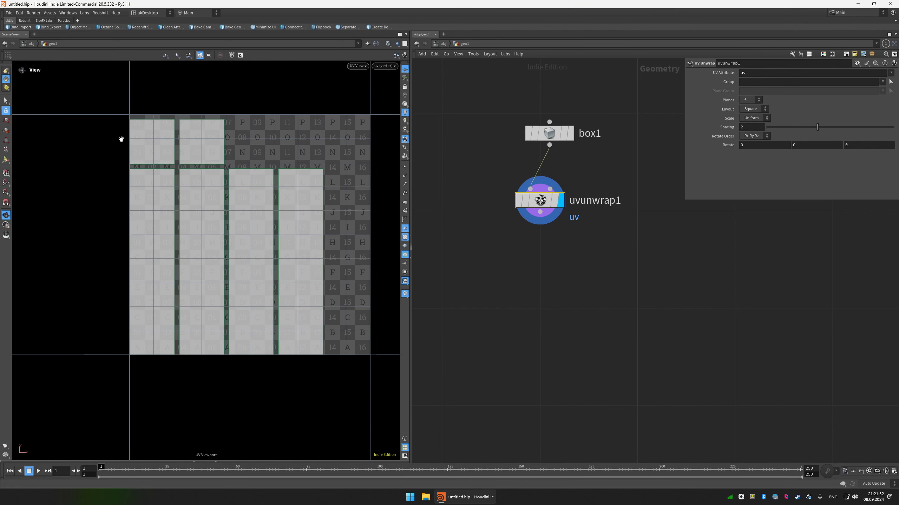
key(space+1)
scroll(276, 191, down, 1)
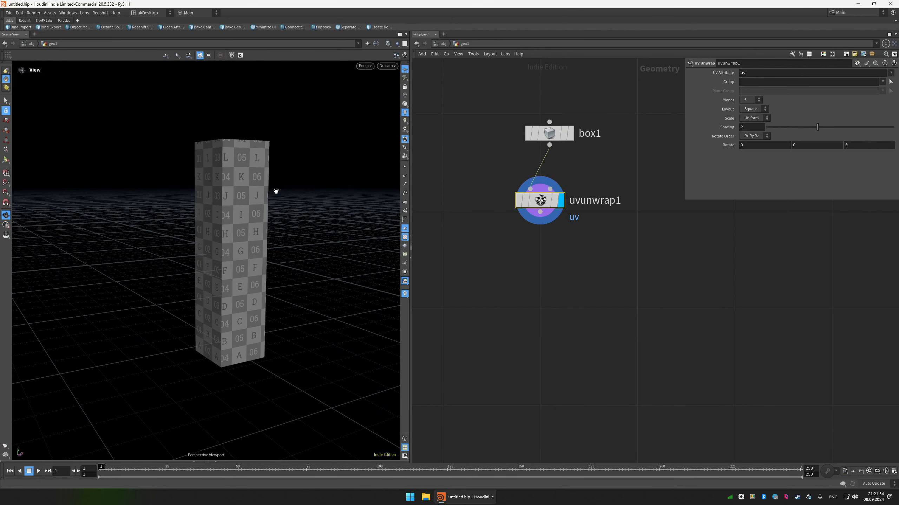
Add a Scatter node fed by the UV Unwrap output and display it.
click(541, 213)
key(Tab)
text(sc)
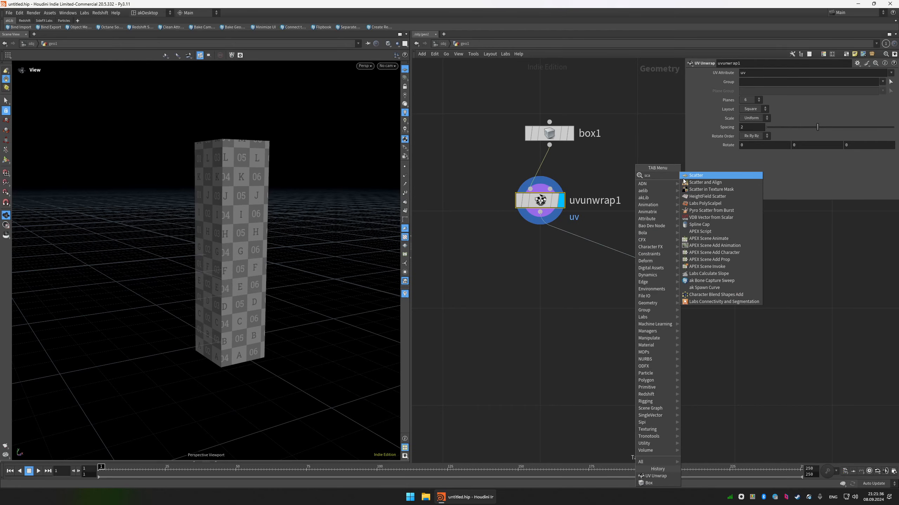
key(Return)
click(635, 258)
click(657, 258)
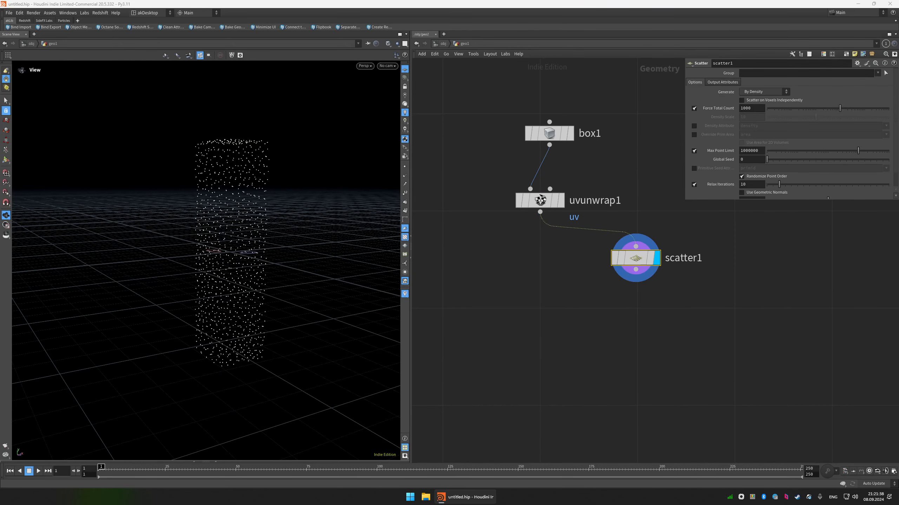
Set the scatter's Force Total Count to 100 and its Global Seed to 123.
double_click(751, 110)
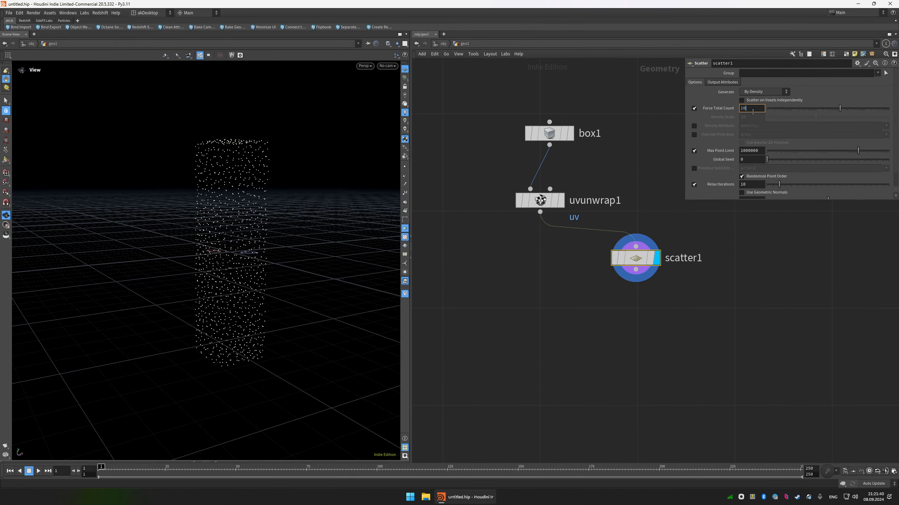
key(Return)
scroll(737, 136, down, 1)
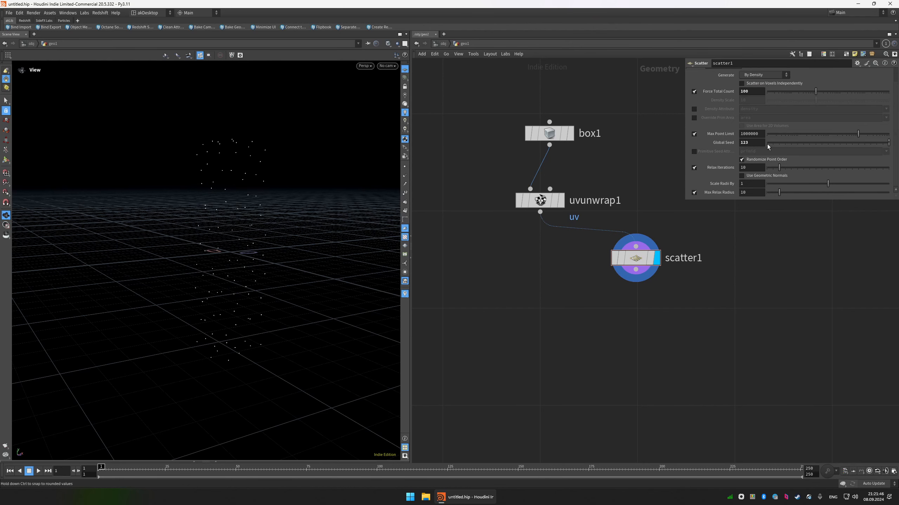
Add a Voronoi Fracture node, feed it the unwrapped box and the scattered points, and display it.
middle_drag(641, 186, 645, 133)
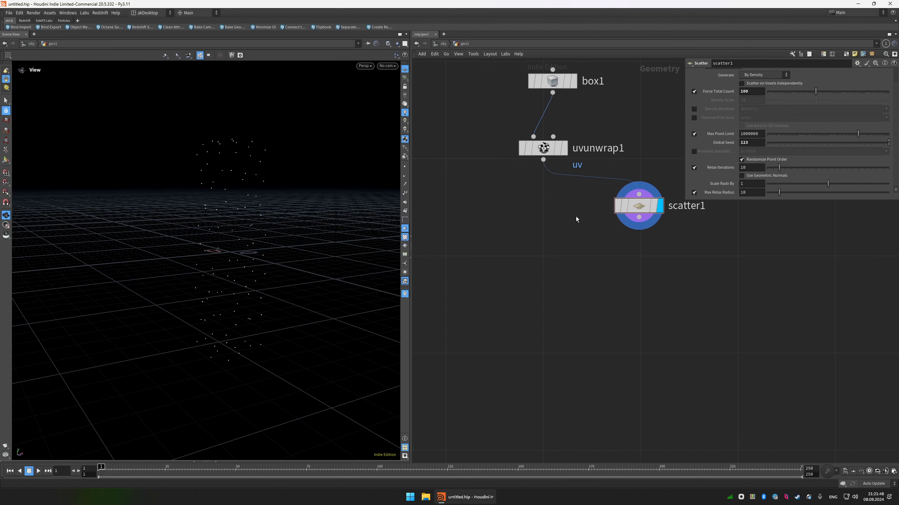
key(Tab)
text(voronoi f)
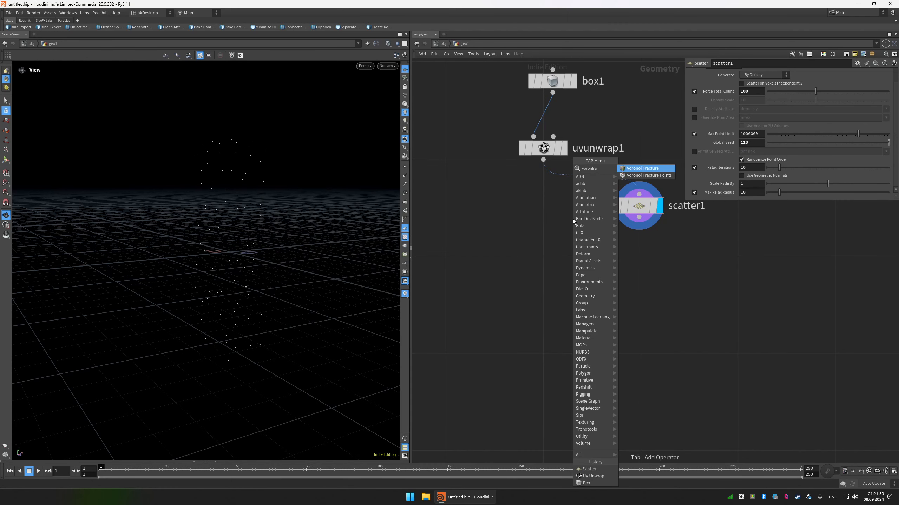
key(Return)
click(547, 251)
click(533, 239)
click(543, 160)
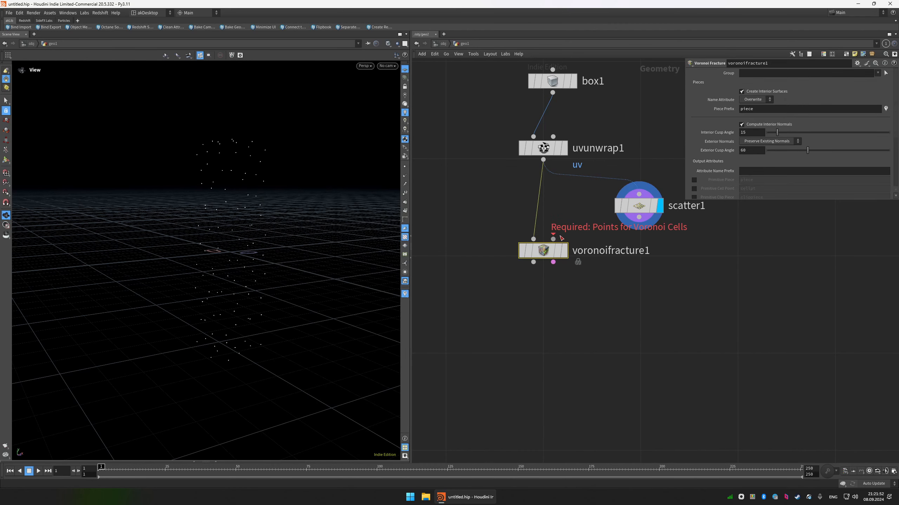
click(553, 239)
click(638, 217)
drag(580, 231, 522, 281)
middle_drag(540, 299, 554, 263)
scroll(555, 262, down, 1)
click(574, 223)
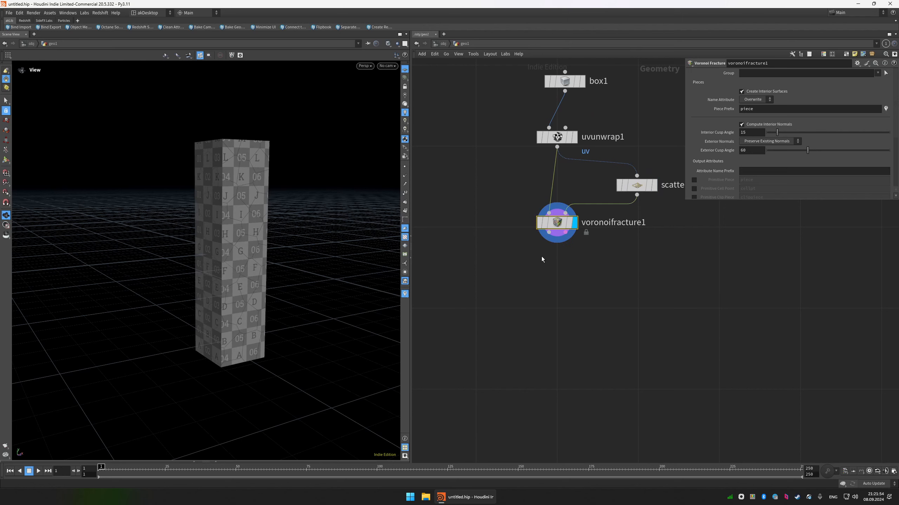
Add an Exploded View node fed by the first Voronoi Fracture output and display the separated pieces.
drag(298, 219, 260, 217)
key(shift+w)
middle_drag(444, 273, 509, 247)
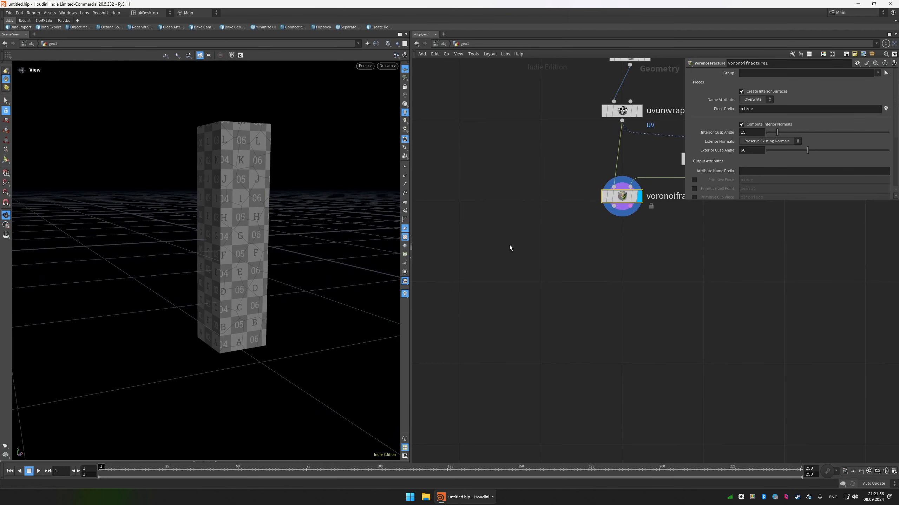
key(Tab)
text(ex)
click(581, 164)
click(482, 249)
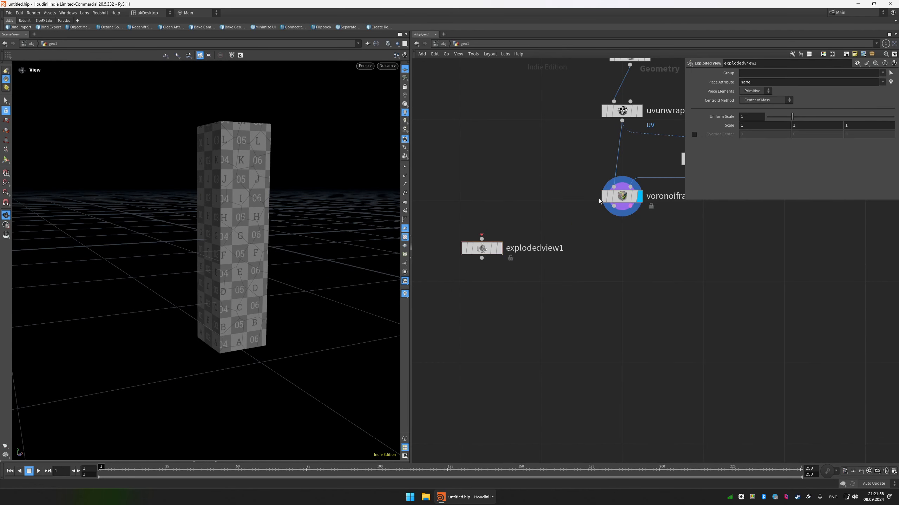
click(614, 207)
click(482, 239)
key(r)
click(482, 248)
scroll(253, 182, down, 3)
drag(253, 183, 242, 151)
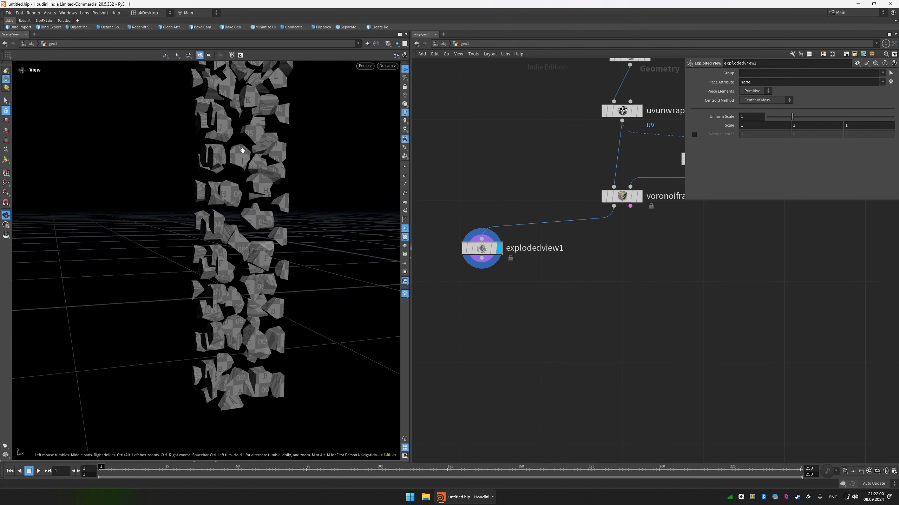
scroll(243, 151, down, 1)
middle_drag(243, 151, 243, 184)
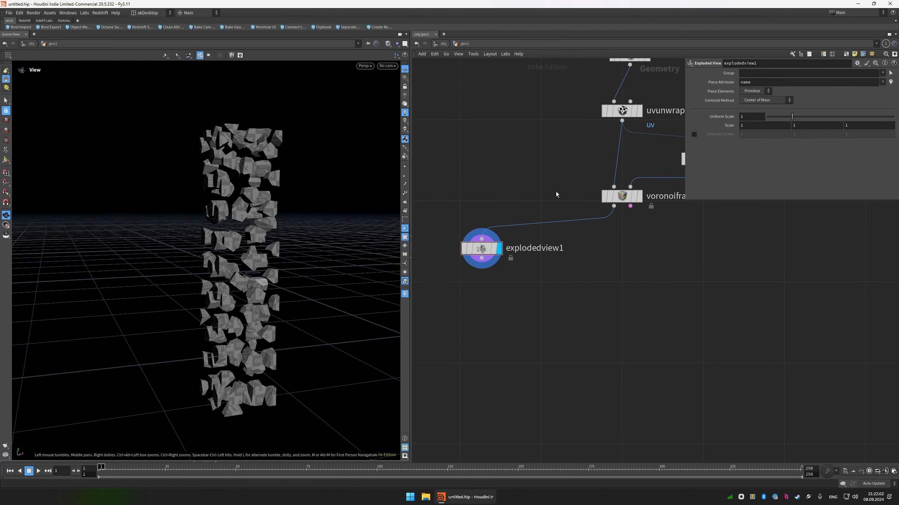
Switch Relax Iterations on the scatter node off and back on to compare the fracture pattern.
scroll(556, 216, down, 3)
middle_drag(583, 195, 535, 214)
drag(609, 195, 589, 194)
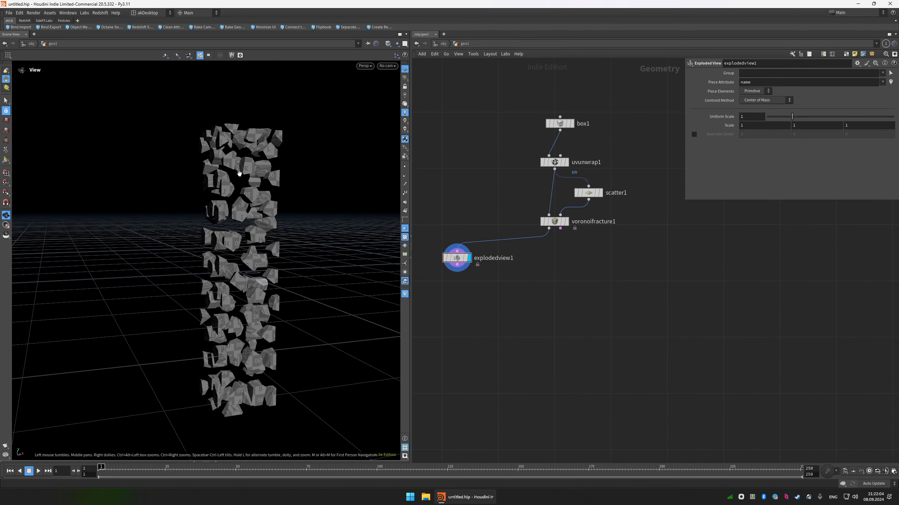
click(590, 196)
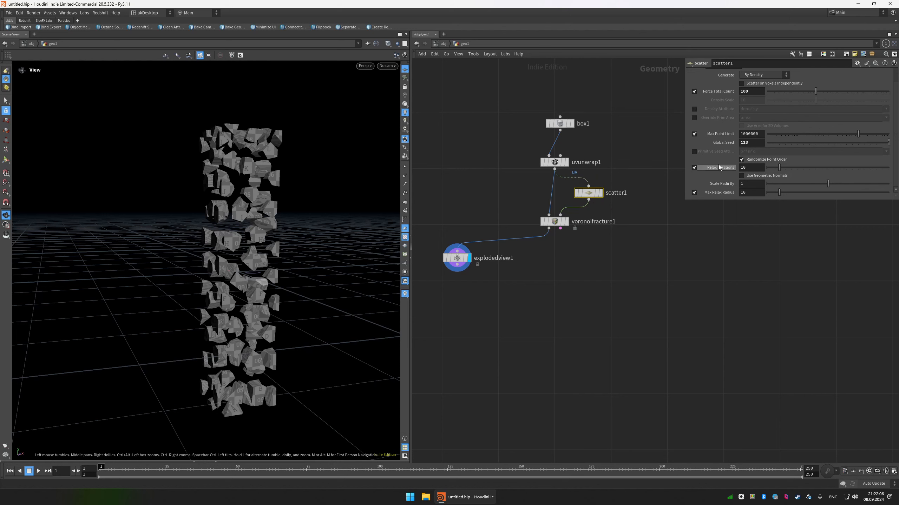
click(694, 168)
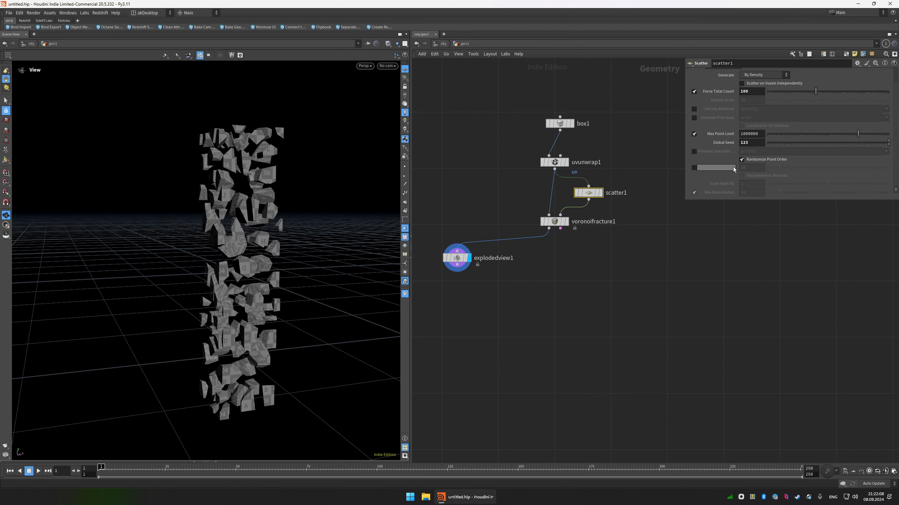
drag(329, 242, 275, 240)
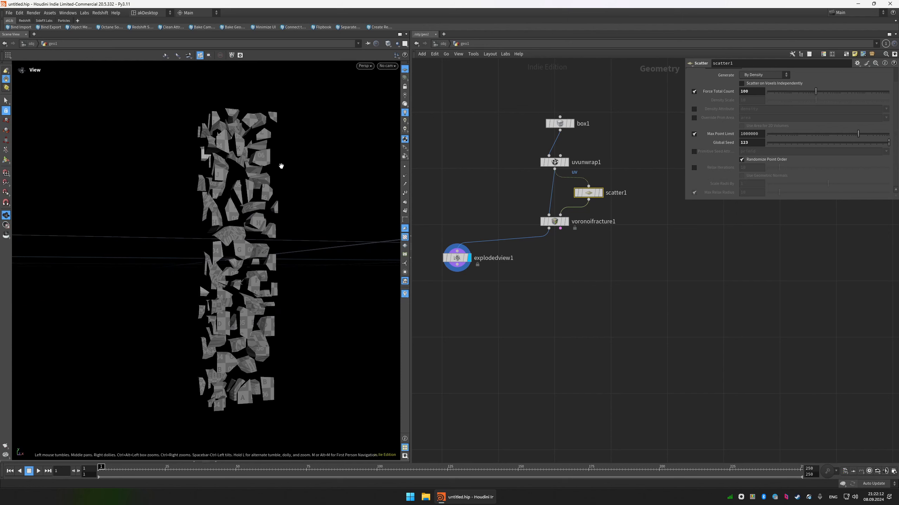
Insert an IsoOffset node between the UV Unwrap and Scatter nodes and display its fog volume.
middle_drag(672, 170, 644, 178)
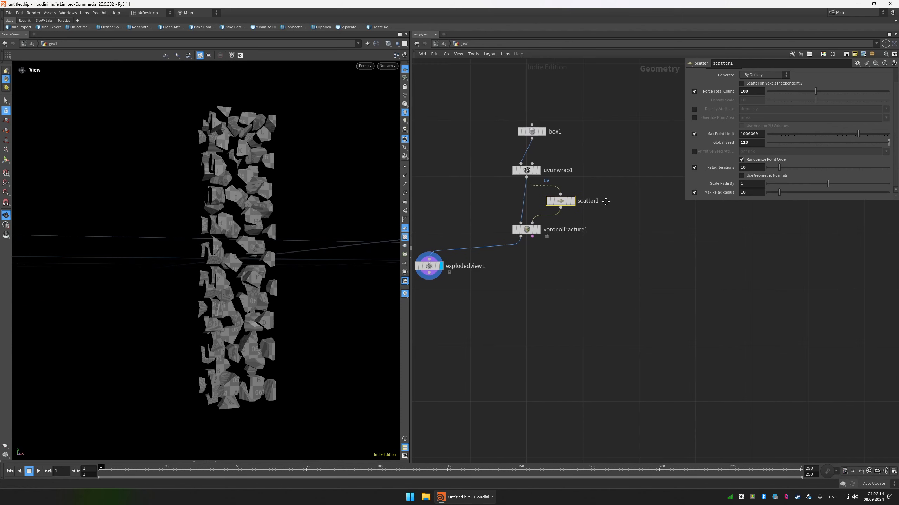
key(Tab)
text(iso)
key(Return)
click(620, 185)
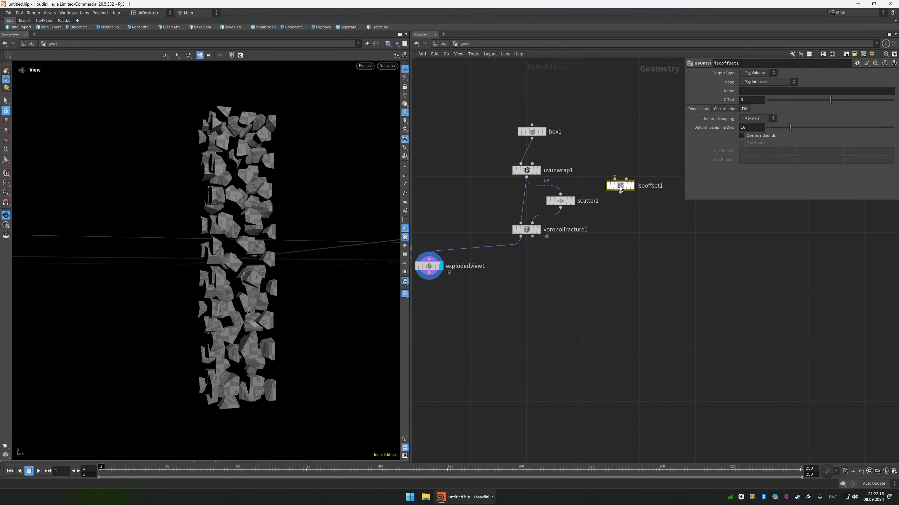
mouse_move(619, 186)
mouse_down()
mouse_move(560, 190)
mouse_move(602, 182)
mouse_up()
click(618, 181)
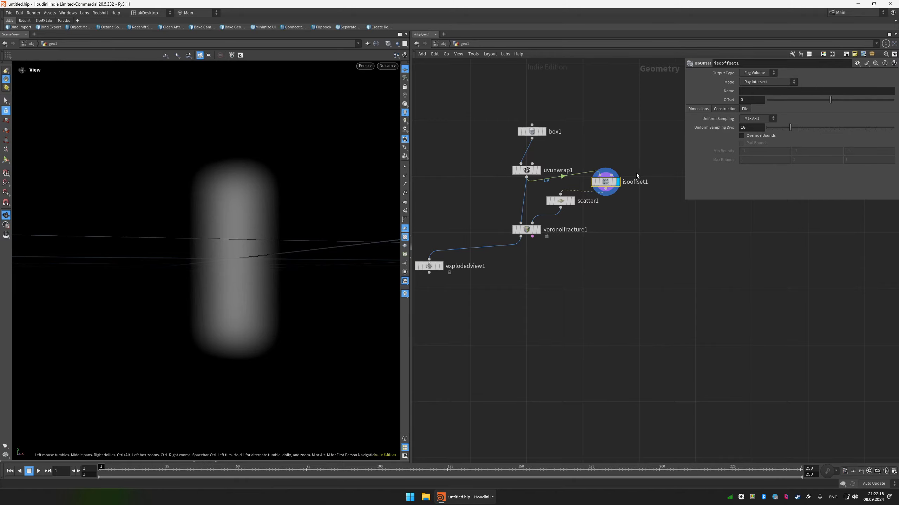
Set the IsoOffset's Uniform Sampling Divs to 100 and display the scatter, UV Unwrap and Voronoi Fracture results in turn.
text(0)
key(Return)
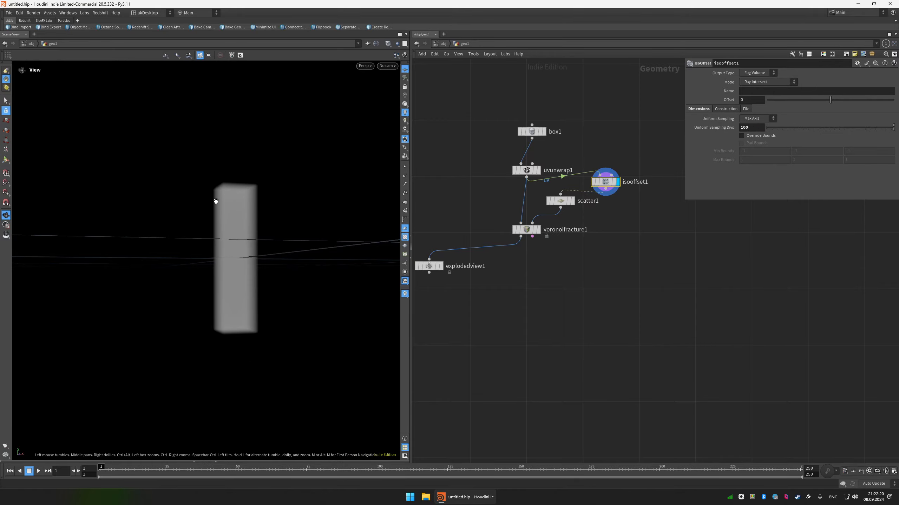
click(572, 201)
drag(245, 227, 190, 197)
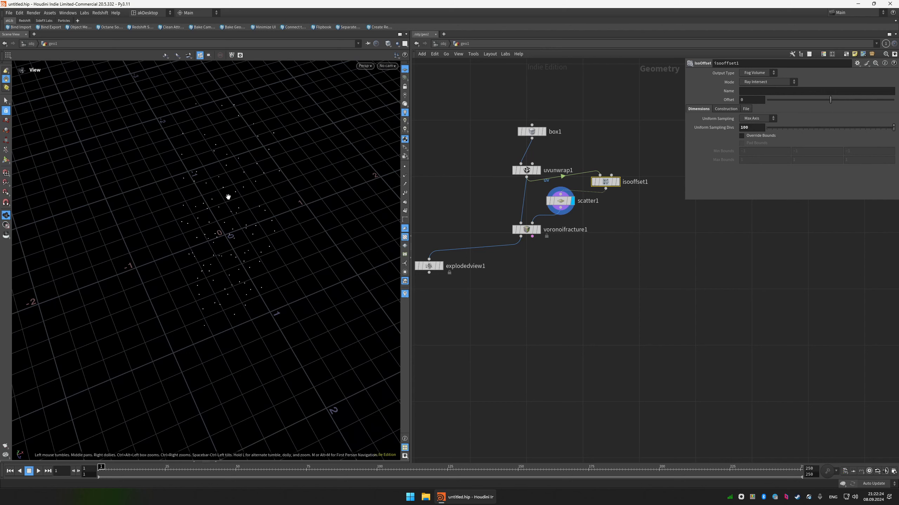
click(539, 171)
click(538, 229)
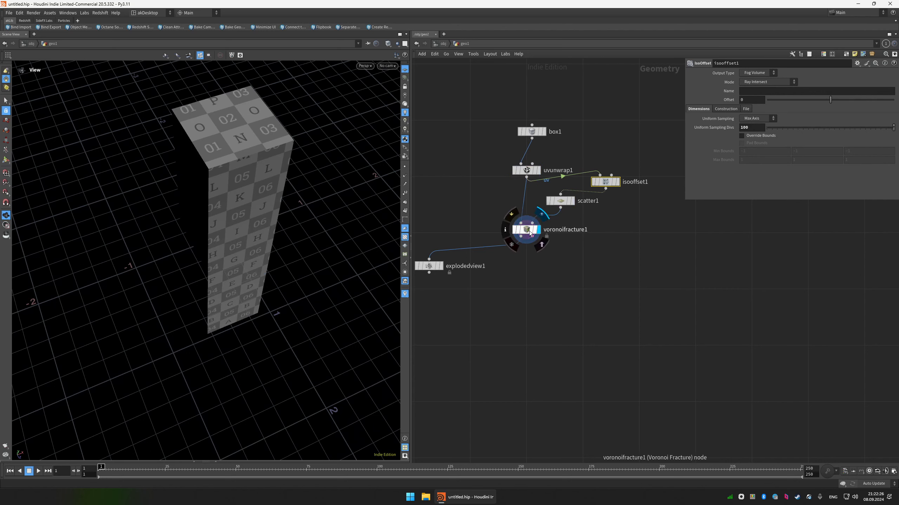
Shift the Voronoi Fracture node slightly down and delete the IsoOffset node.
drag(533, 234, 532, 244)
click(532, 243)
drag(639, 199, 603, 173)
key(Delete)
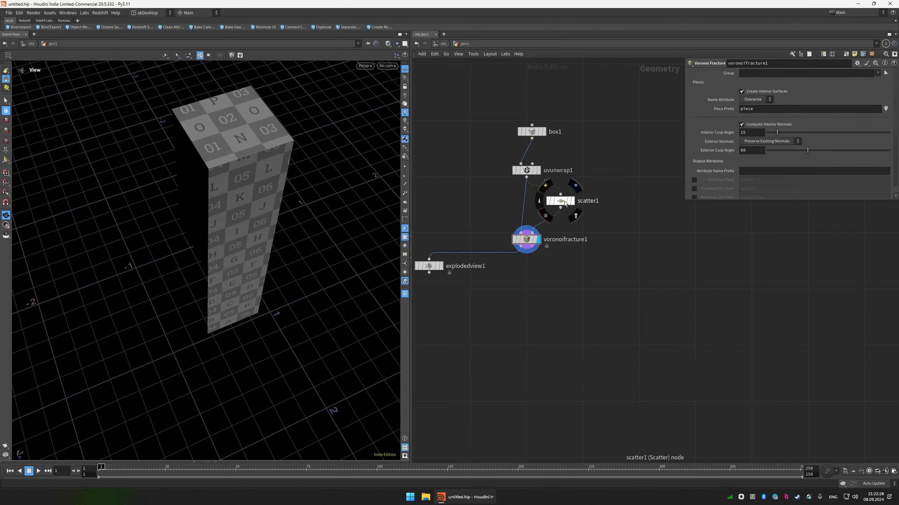
Reposition the scatter node beside the main chain and align the box and UV Unwrap nodes above the Voronoi Fracture node.
drag(566, 197, 558, 202)
drag(567, 262, 526, 176)
key(shift+l)
click(536, 177)
scroll(518, 136, down, 3)
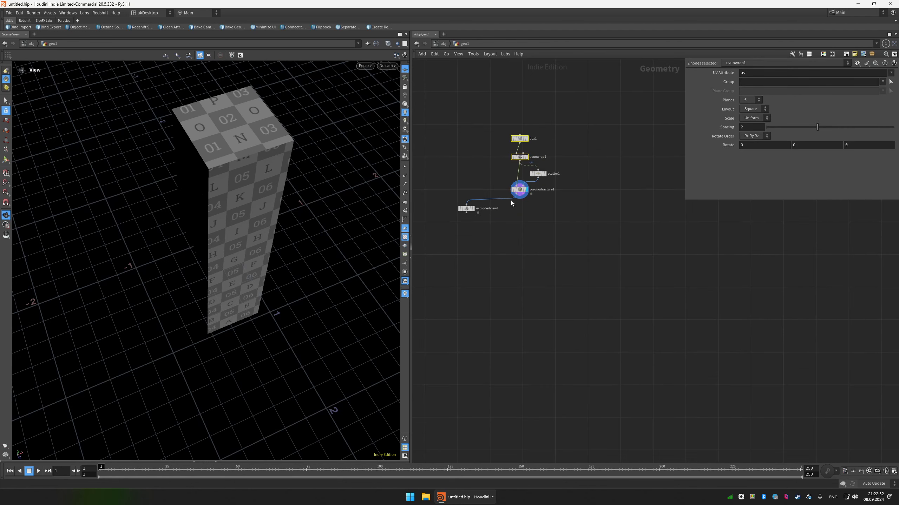
click(502, 199)
Examine the Voronoi-fractured column from several angles in wireframe and shaded display.
drag(297, 210, 285, 177)
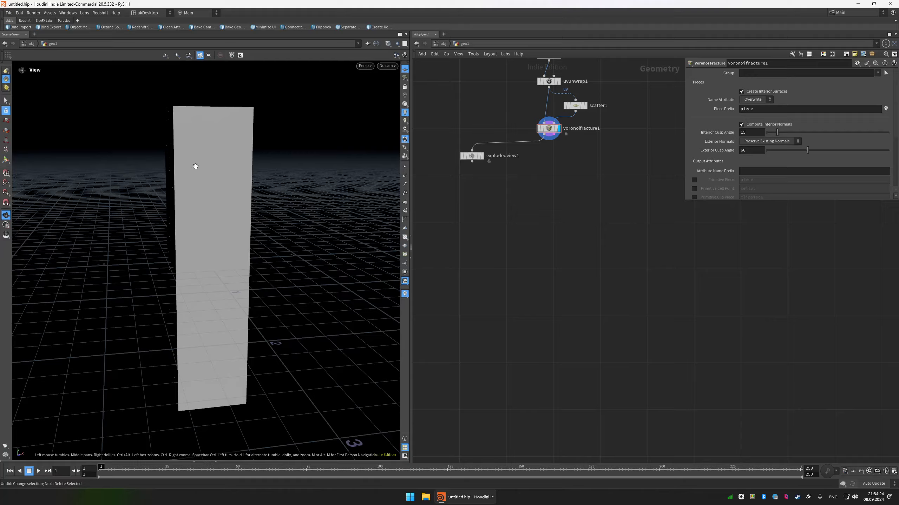
mouse_move(194, 168)
mouse_down()
mouse_move(235, 173)
mouse_move(203, 168)
mouse_move(227, 163)
mouse_move(215, 165)
mouse_up()
key(w)
key(w)
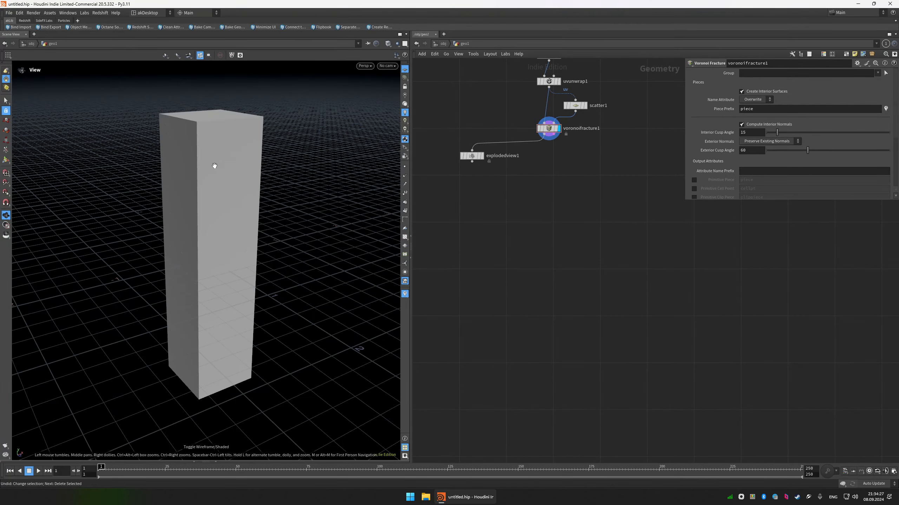
key(w)
mouse_move(205, 132)
right_down()
mouse_move(215, 119)
mouse_move(254, 118)
right_up()
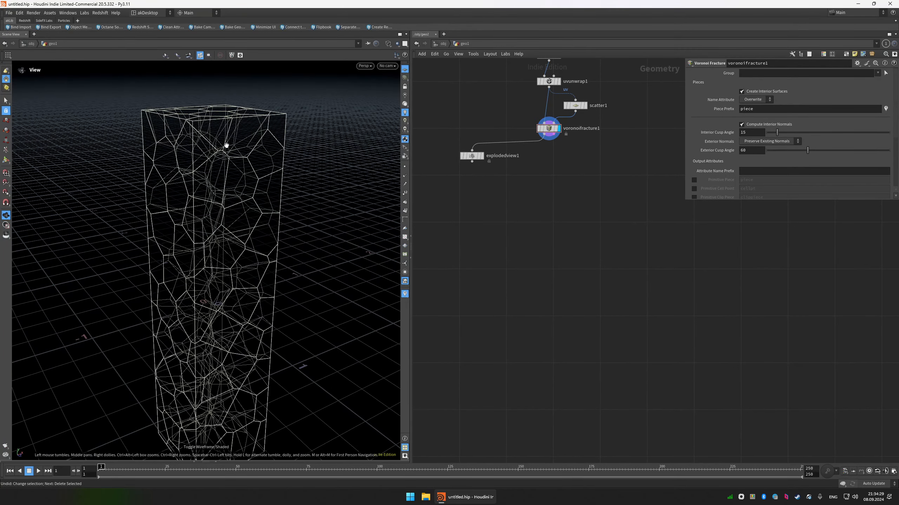
key(w)
drag(223, 180, 178, 131)
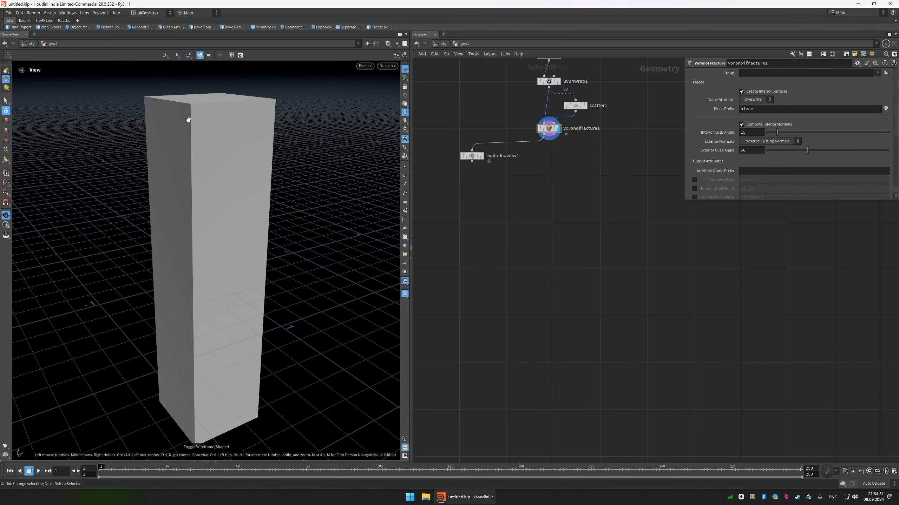
Add a For-Each Connected Piece loop, feed the Voronoi Fracture output into its Connectivity node and display that node.
key(Tab)
text(for)
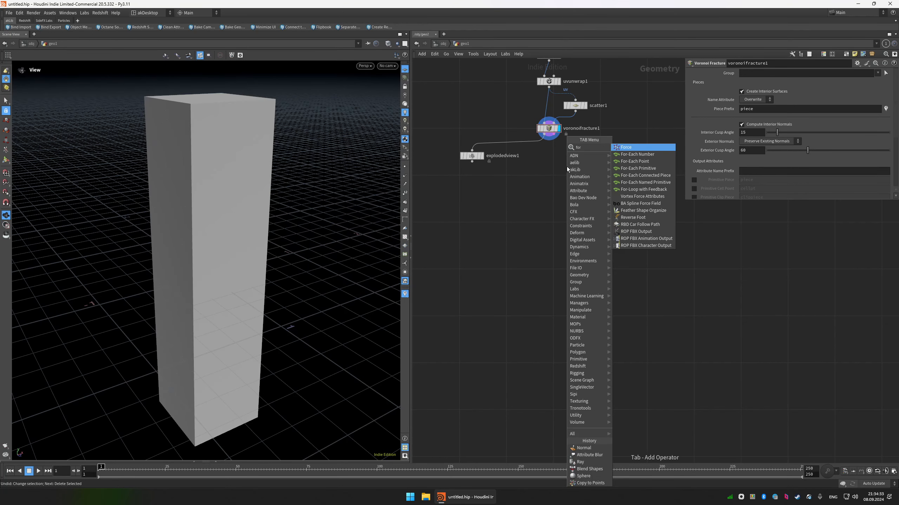
click(646, 175)
click(549, 214)
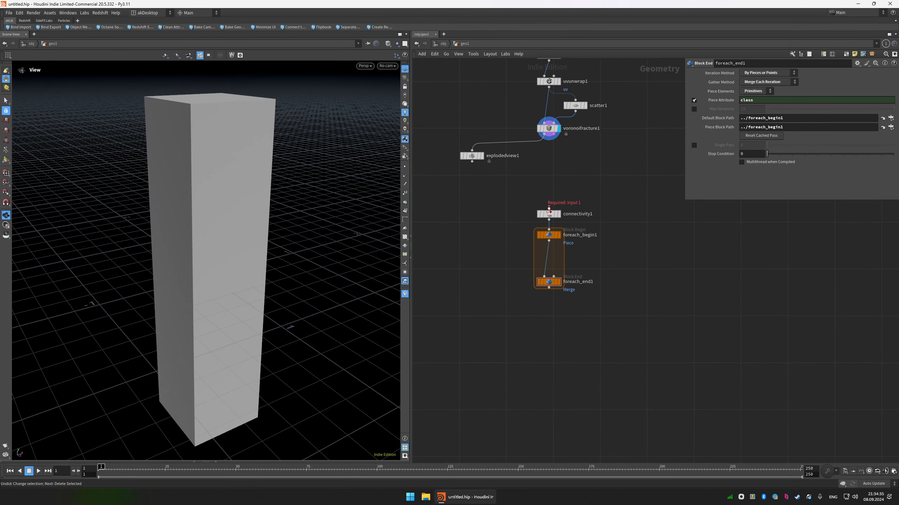
click(549, 207)
click(534, 137)
drag(584, 193, 548, 200)
click(559, 214)
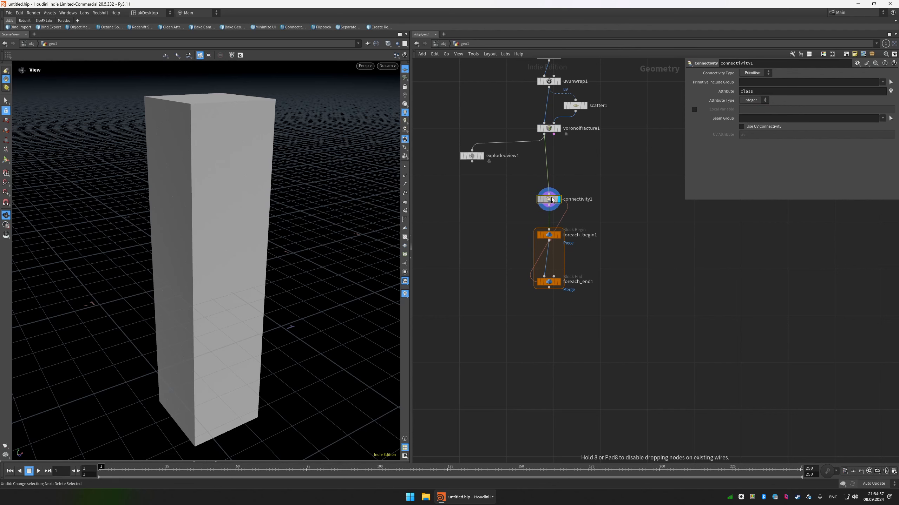
Inspect the Connectivity node's result in wireframe and check its attributes in the Geometry Spreadsheet.
key(w)
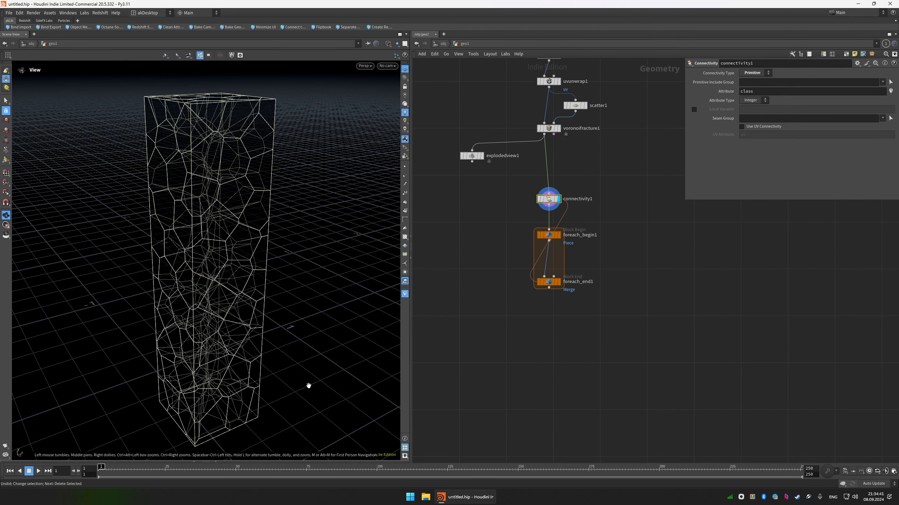
key(alt+shift+s)
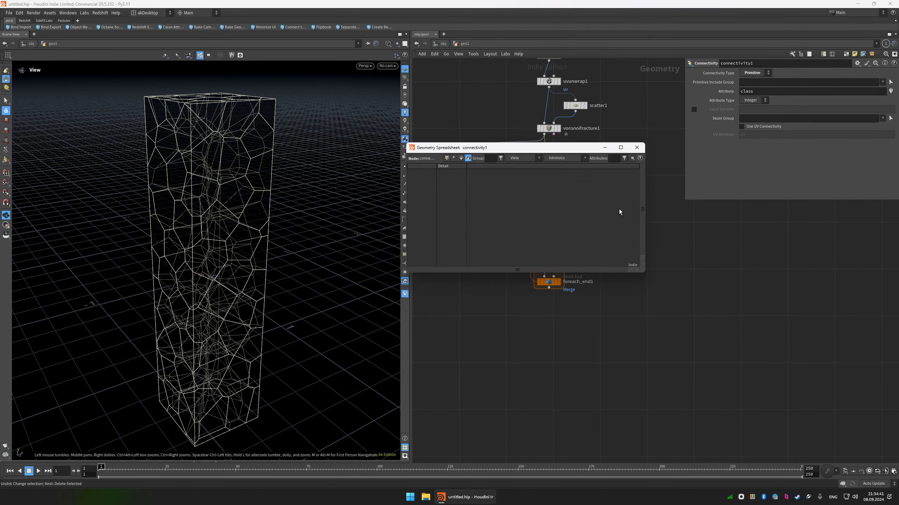
click(460, 158)
drag(643, 167, 640, 269)
click(636, 147)
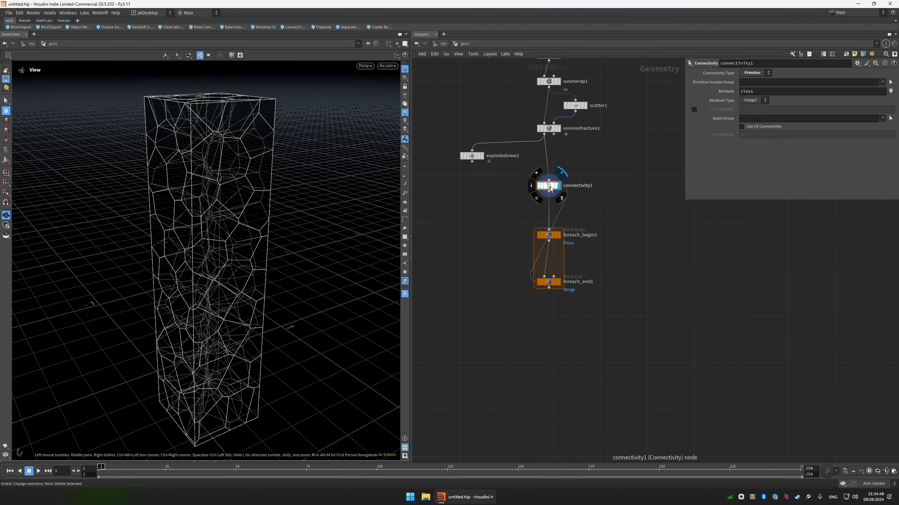
right_click(549, 186)
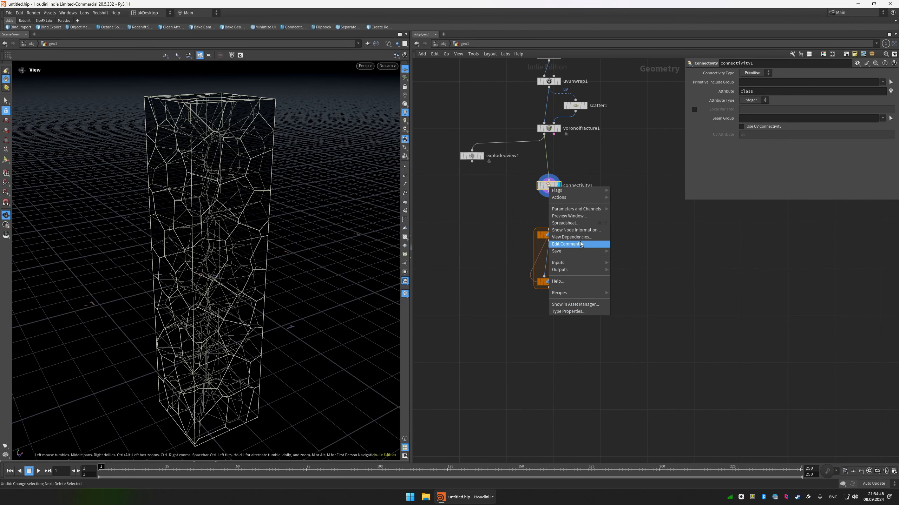
click(573, 223)
click(637, 147)
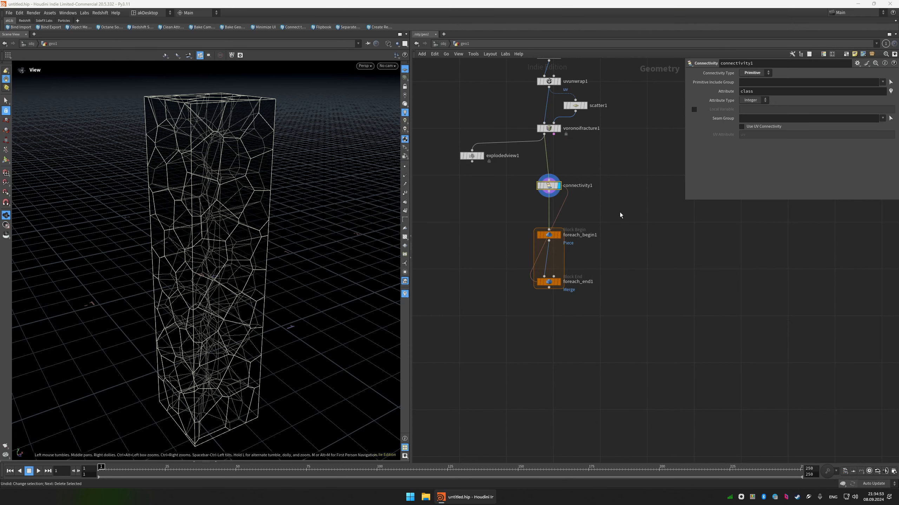
Move the foreach_end1 block down to make room in the loop and display the single piece from foreach_begin1.
drag(546, 283, 544, 361)
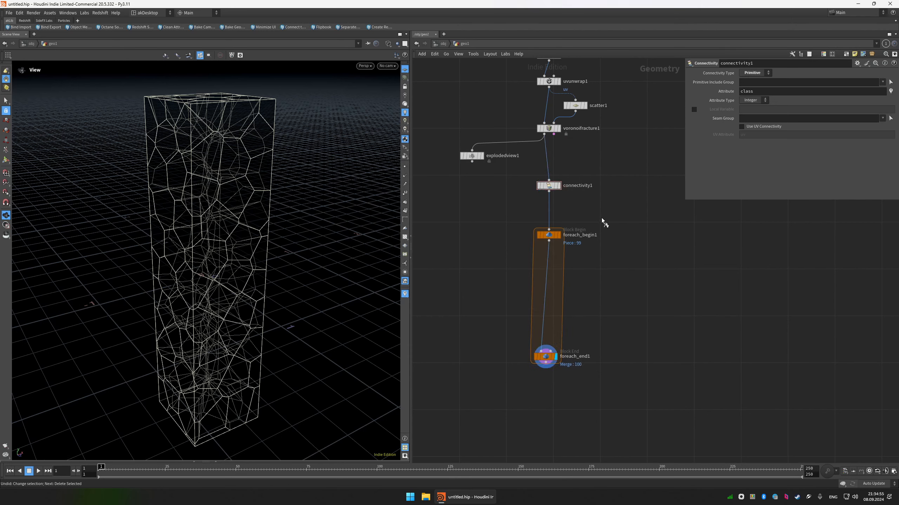
click(556, 235)
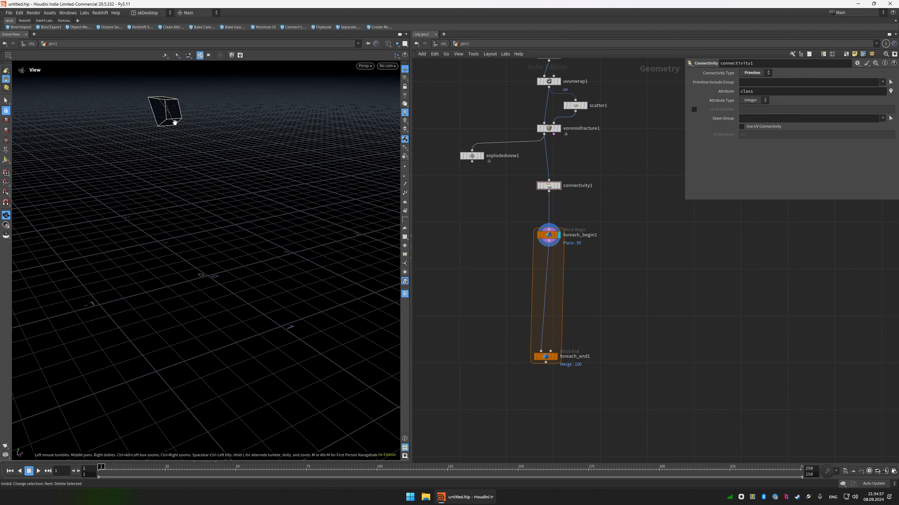
key(f)
middle_drag(251, 231, 226, 185)
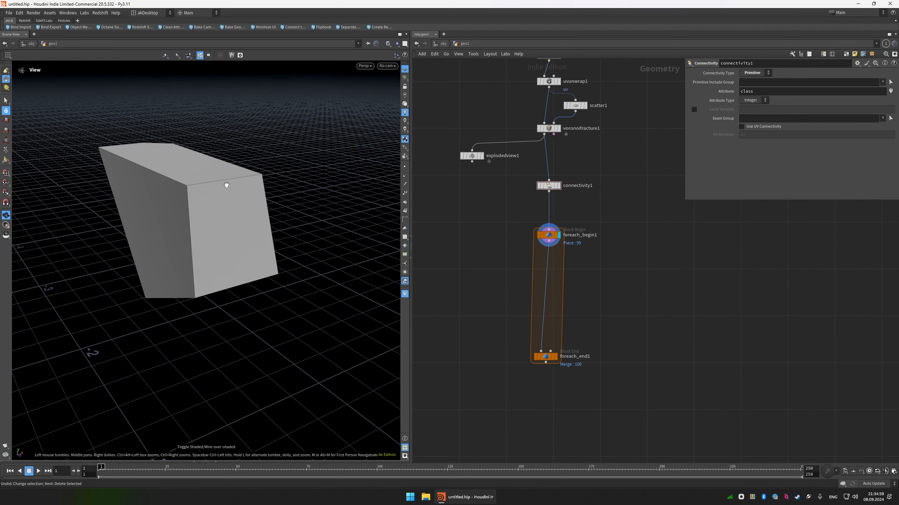
drag(552, 359, 553, 375)
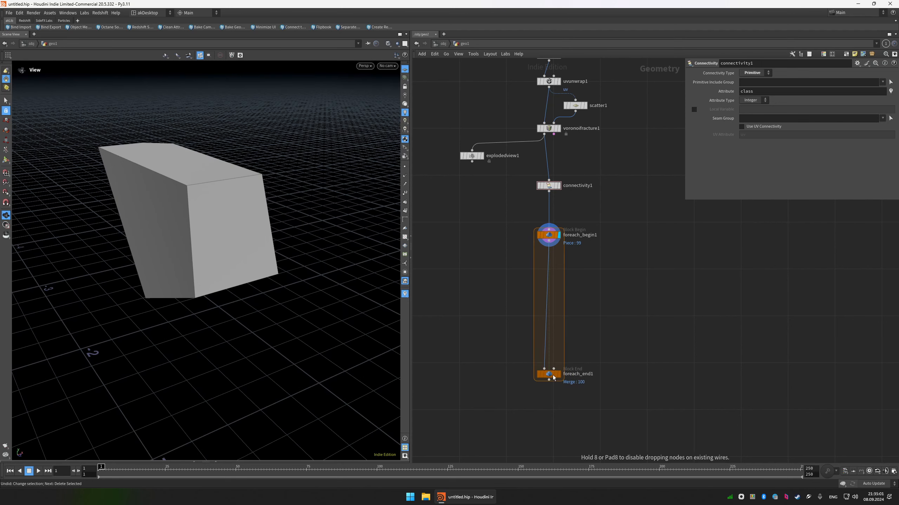
Insert a Remesh node between foreach_begin1 and foreach_end1 and display its result.
key(Tab)
text(reme)
key(Return)
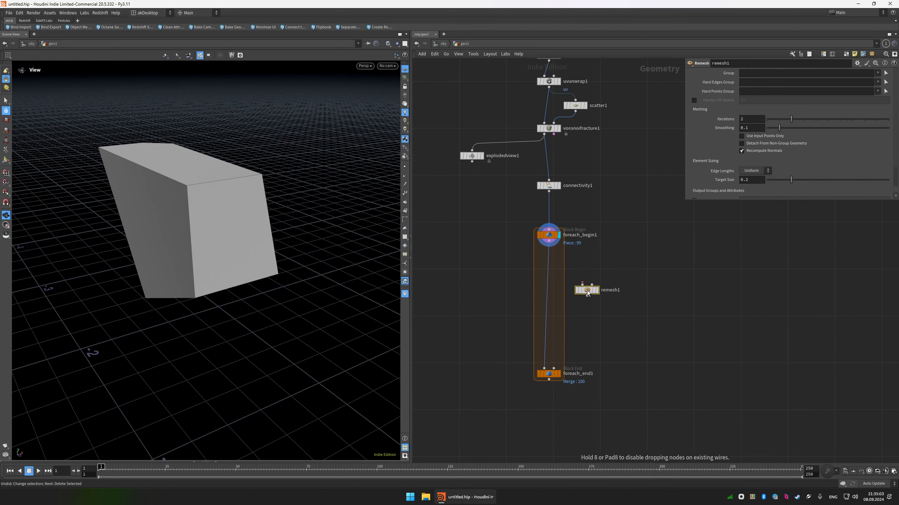
click(553, 277)
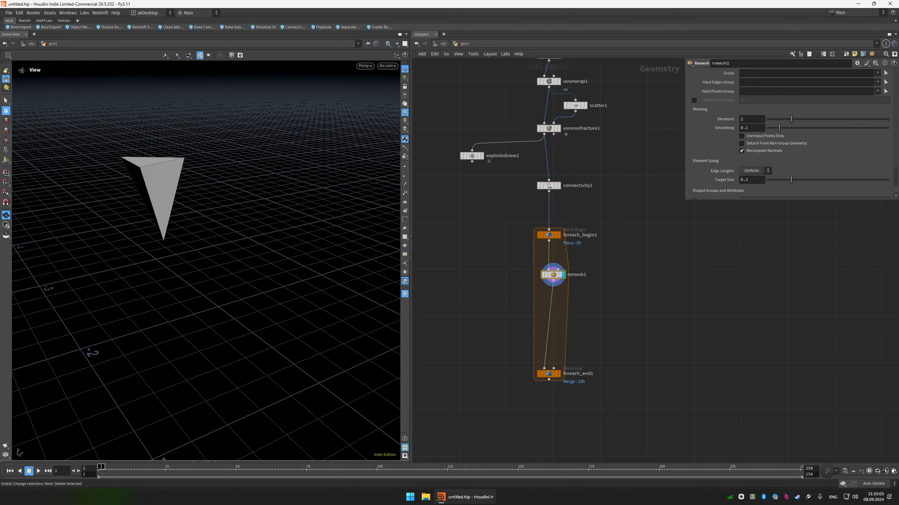
Set the Remesh node's Iterations to 5 and its Target Size to 0.0175.
double_click(761, 121)
text(5)
key(Return)
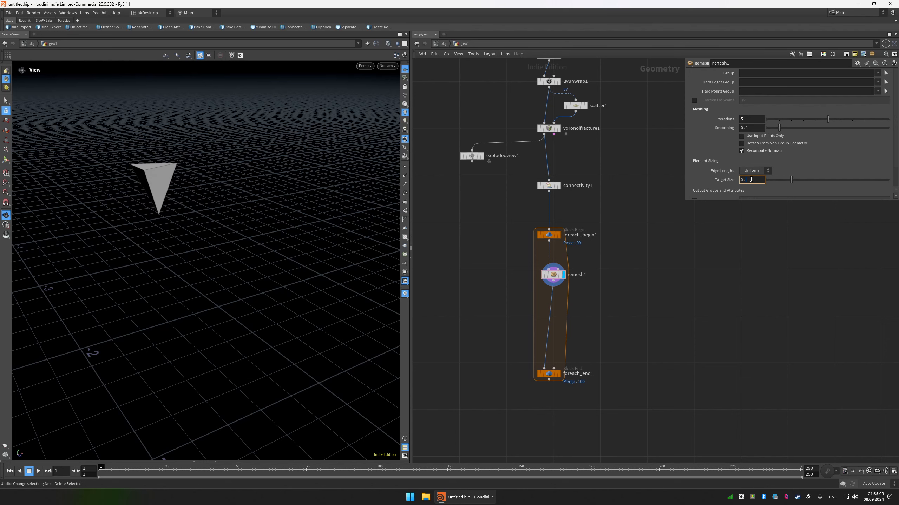
key(Return)
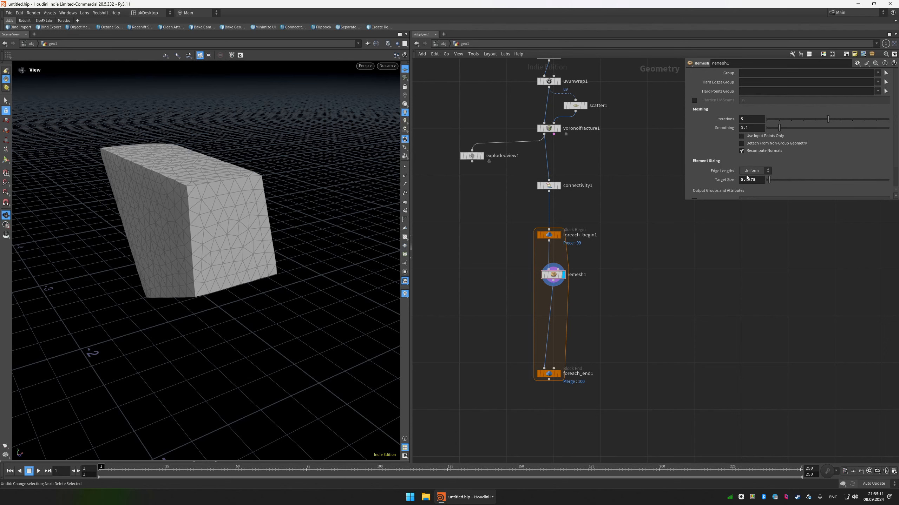
drag(263, 195, 305, 183)
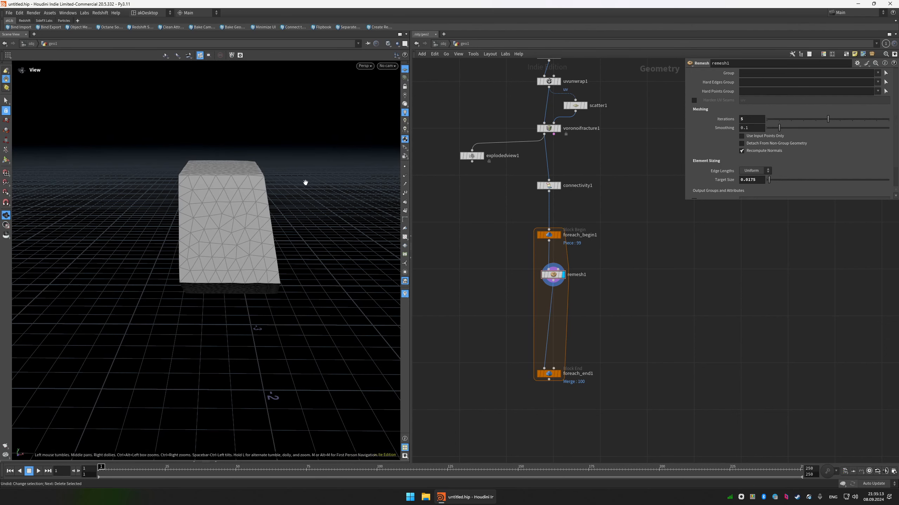
Display the foreach_end1 result and inspect the seams between the remeshed pieces up close in shaded view.
drag(530, 327, 471, 374)
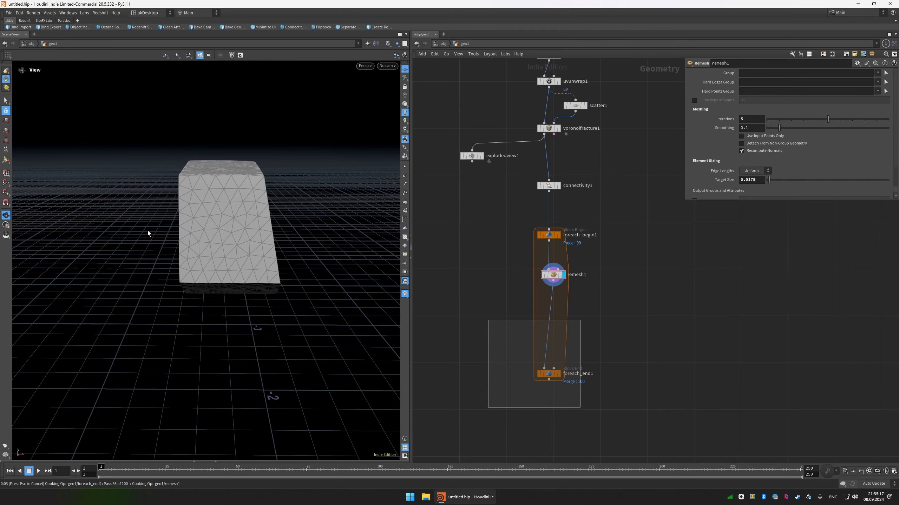
key(space+g)
key(shift+w)
drag(180, 237, 204, 179)
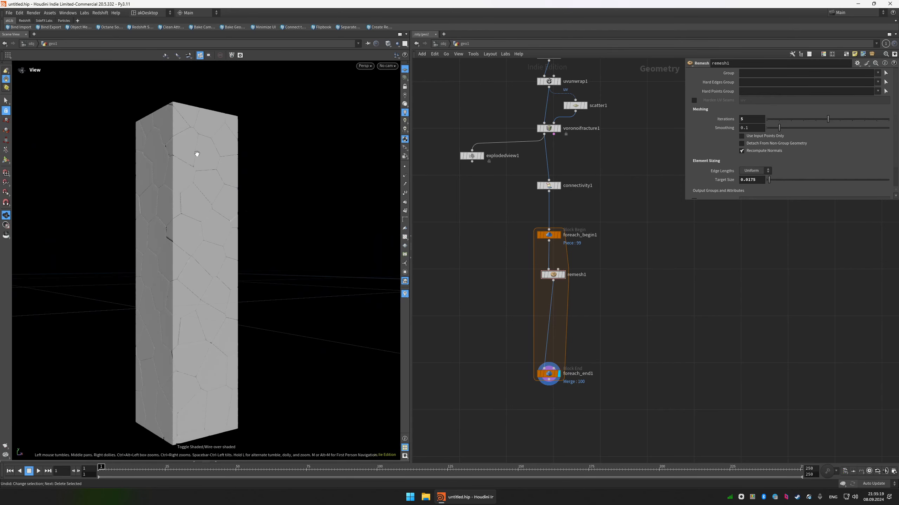
scroll(161, 151, up, 5)
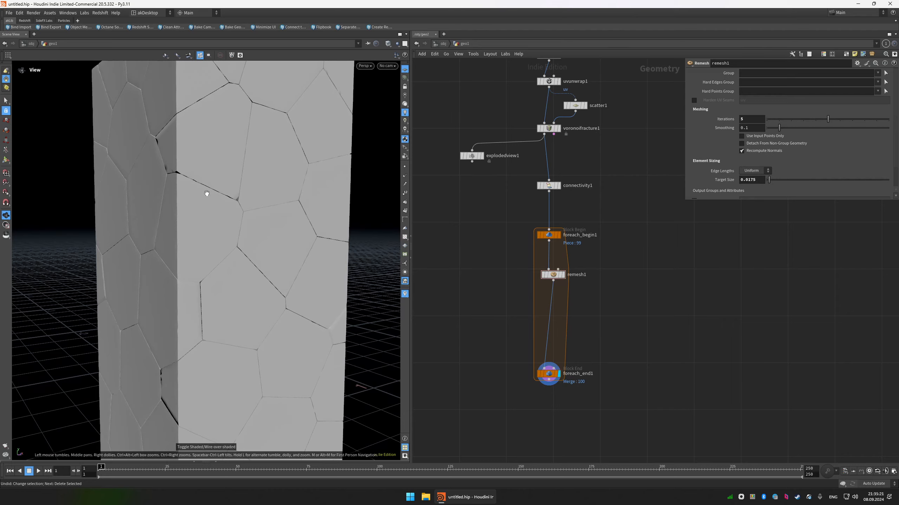
drag(236, 216, 245, 254)
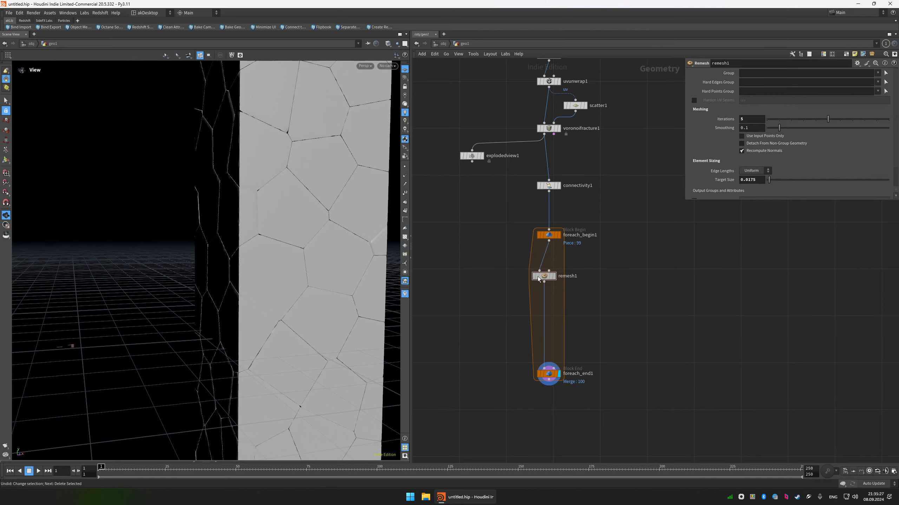
Move the Remesh node aside and add a For-Each Primitive loop fed by foreach_begin1.
drag(543, 276, 485, 273)
key(Tab)
text(for)
key(Down)
key(Down)
key(Down)
key(Down)
key(Down)
key(Up)
key(Up)
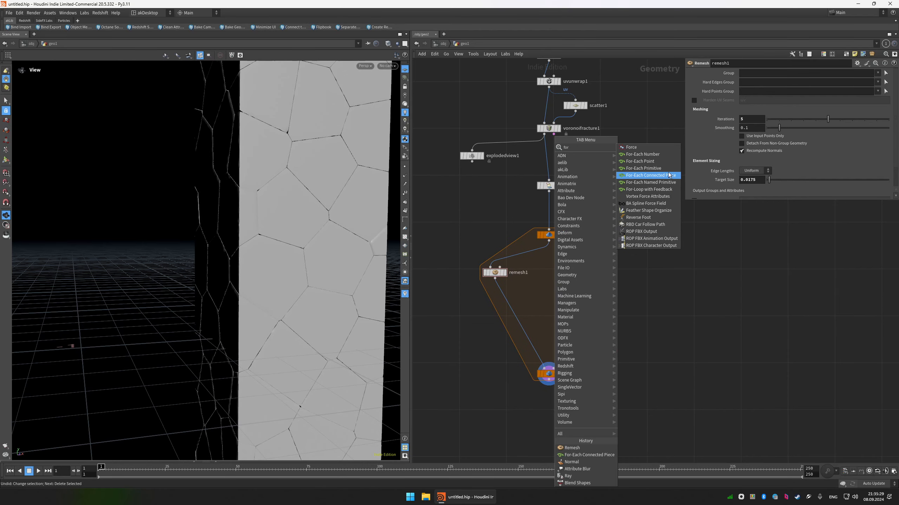
key(Return)
click(570, 271)
click(548, 241)
click(568, 267)
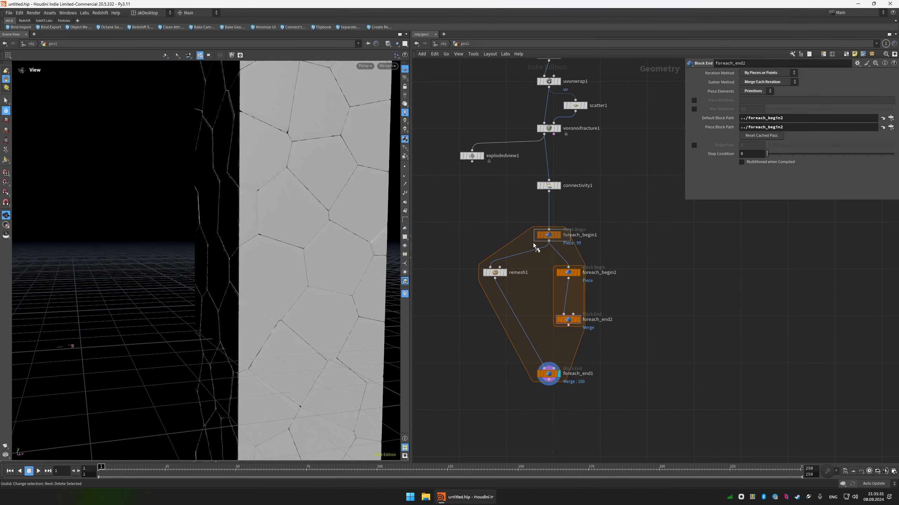
Display the foreach_begin1 piece and examine its faces in wireframe and shaded views.
click(559, 235)
key(w)
drag(274, 184, 199, 189)
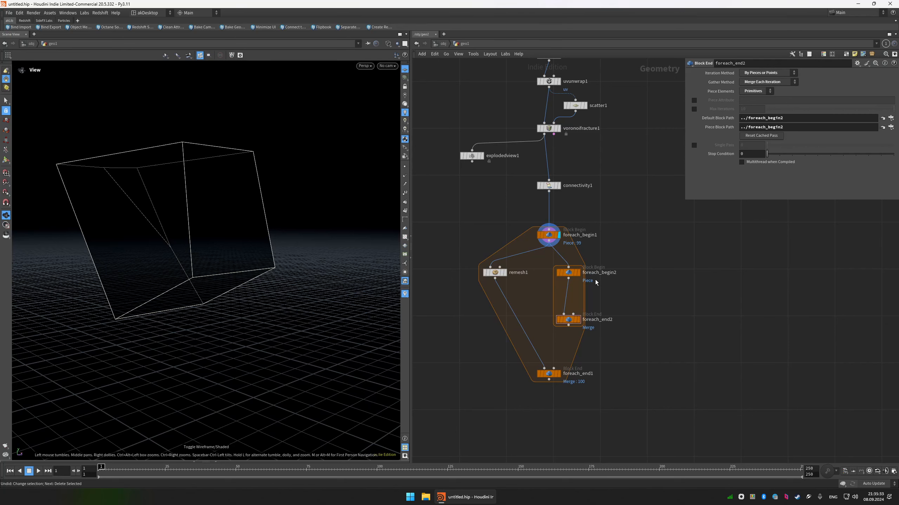
drag(595, 284, 549, 327)
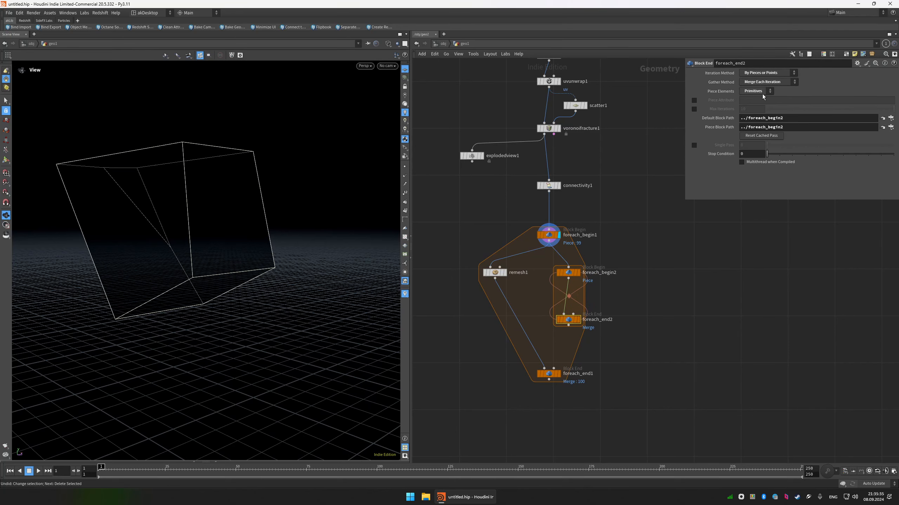
drag(117, 187, 193, 138)
key(w)
drag(158, 189, 186, 193)
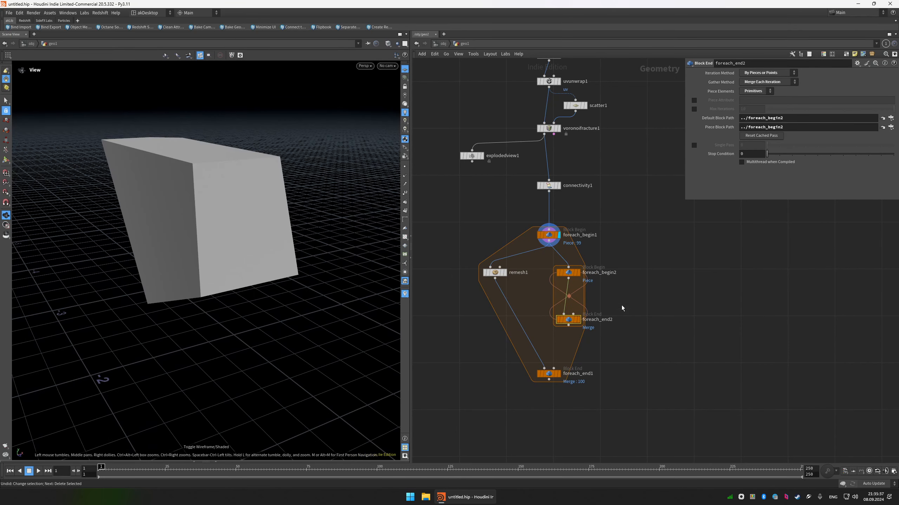
Place the Remesh node inside the inner primitive loop, connect foreach_end2 to foreach_end1 and display the outer loop's result.
click(578, 320)
drag(568, 272, 568, 265)
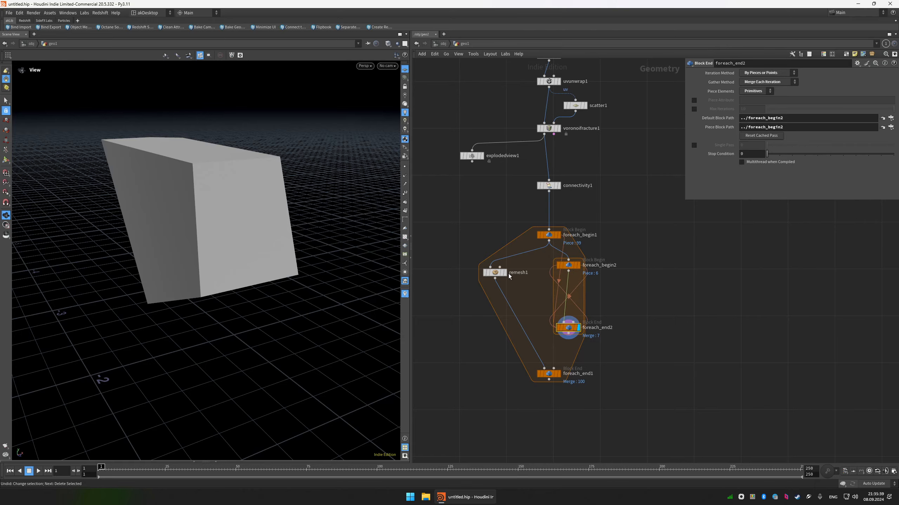
drag(508, 275, 561, 292)
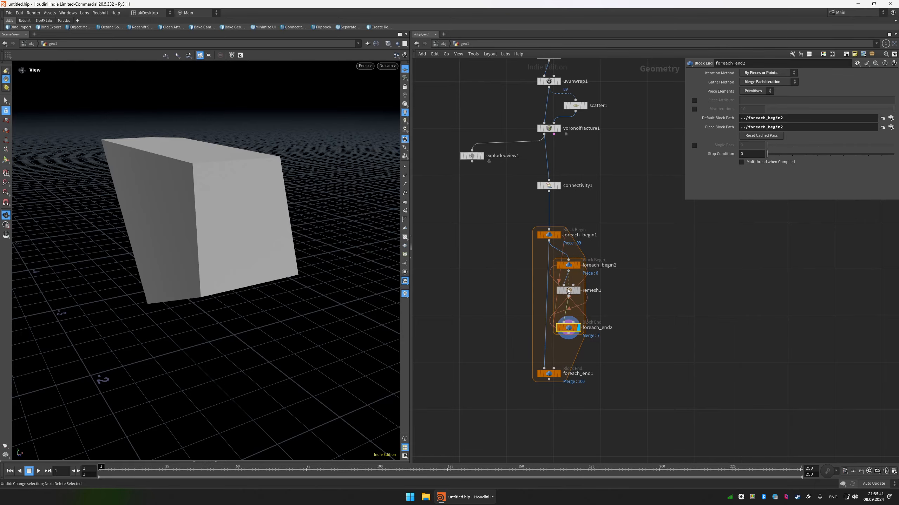
drag(568, 333, 544, 369)
click(558, 374)
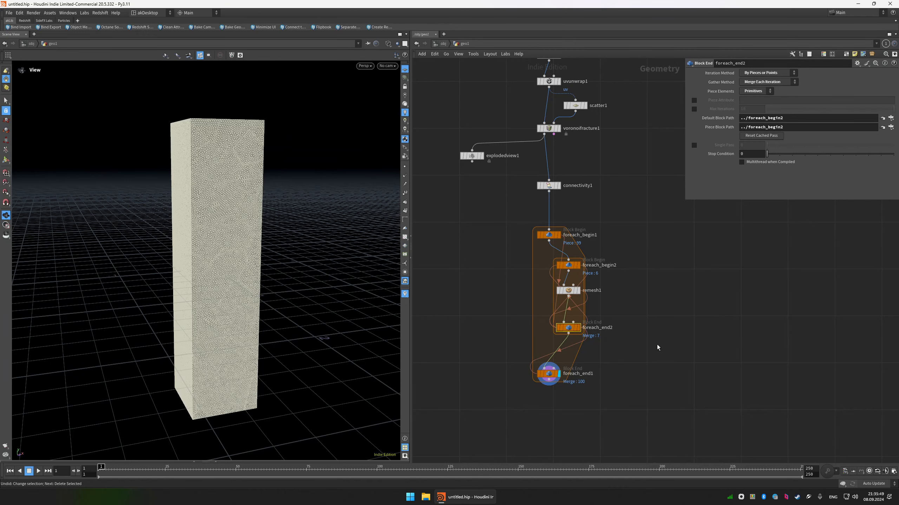
Display foreach_end2, align the inner loop nodes in a column under foreach_begin1 and lower foreach_end1.
click(578, 328)
drag(543, 336, 549, 254)
key(l)
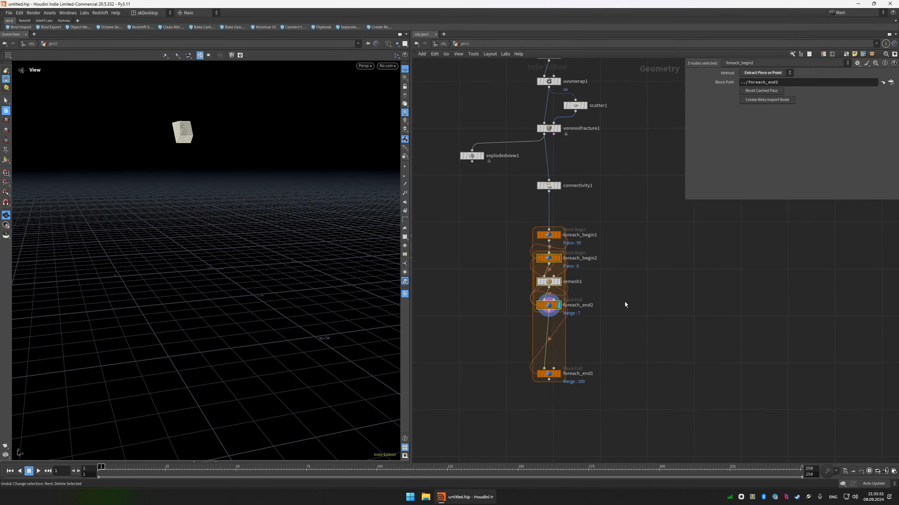
middle_drag(626, 305, 595, 245)
scroll(596, 245, down, 1)
drag(532, 303, 535, 351)
click(568, 236)
Frame the remeshed piece and examine its mesh up close in wireframe with point numbers shown.
key(space+g)
key(shift+w)
mouse_move(214, 184)
mouse_down()
mouse_move(241, 193)
mouse_move(183, 186)
mouse_up()
key(shift+w)
scroll(173, 182, up, 10)
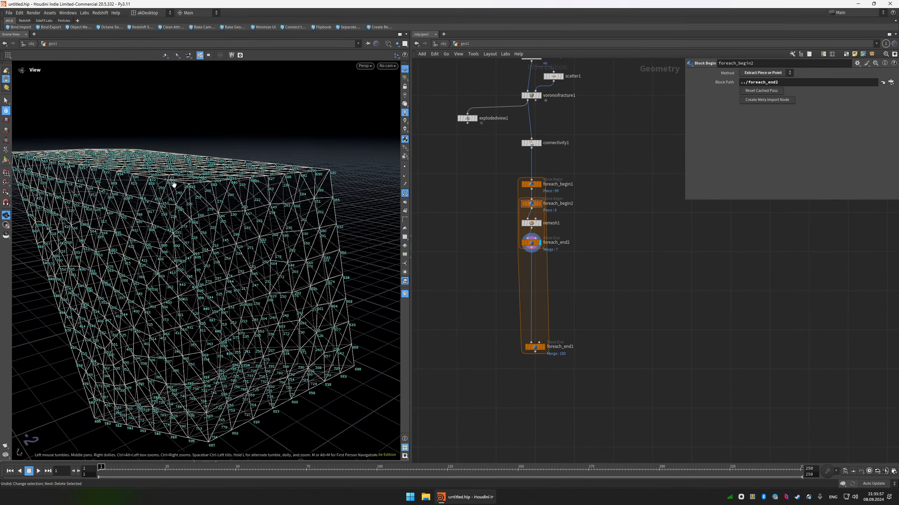
Turn off the point numbers, frame the whole remeshed piece and return it to shaded display.
key(w)
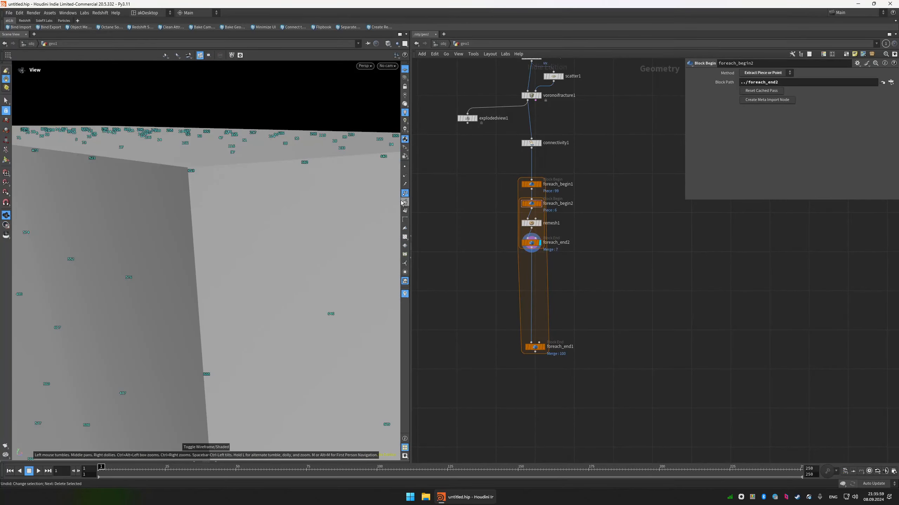
click(405, 193)
key(w)
key(f)
key(w)
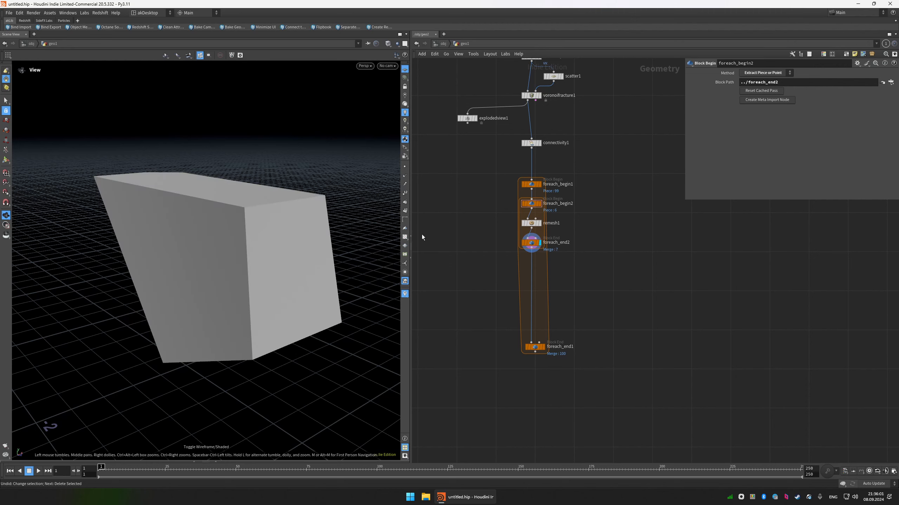
Insert a Fuse node between foreach_end2 and foreach_end1 inside the outer loop.
key(Tab)
text(fus)
key(Return)
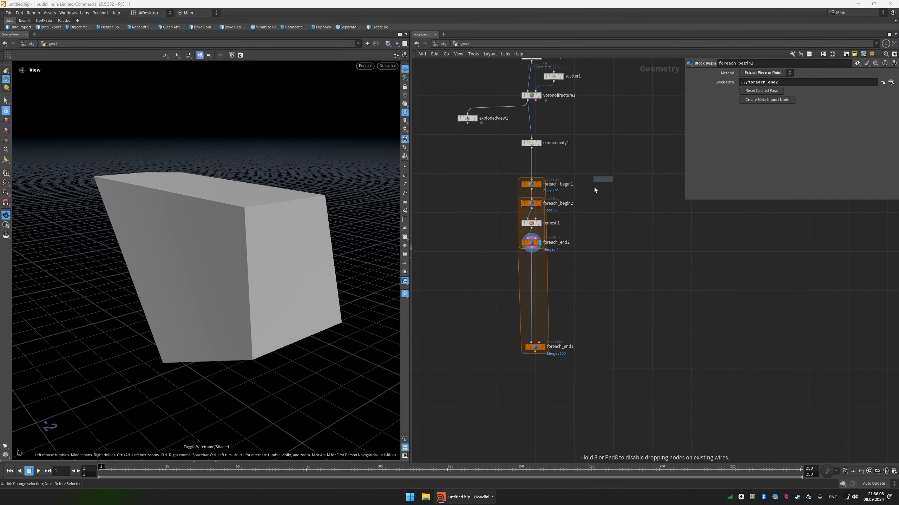
click(532, 268)
scroll(531, 266, up, 4)
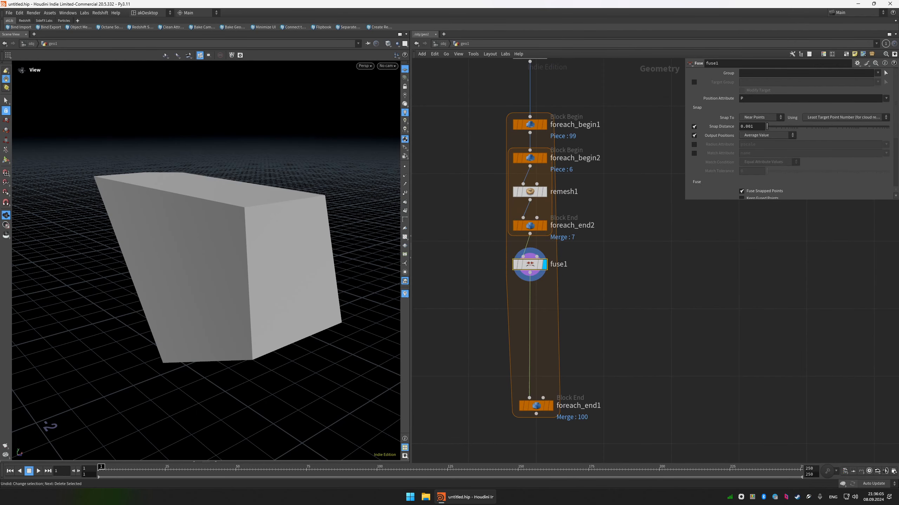
Set the Fuse node's snap distance to 0.0025 and check the piece in wireframe.
click(763, 127)
key(Return)
mouse_move(323, 227)
mouse_down()
mouse_move(197, 224)
mouse_move(262, 214)
mouse_up()
key(w)
key(w)
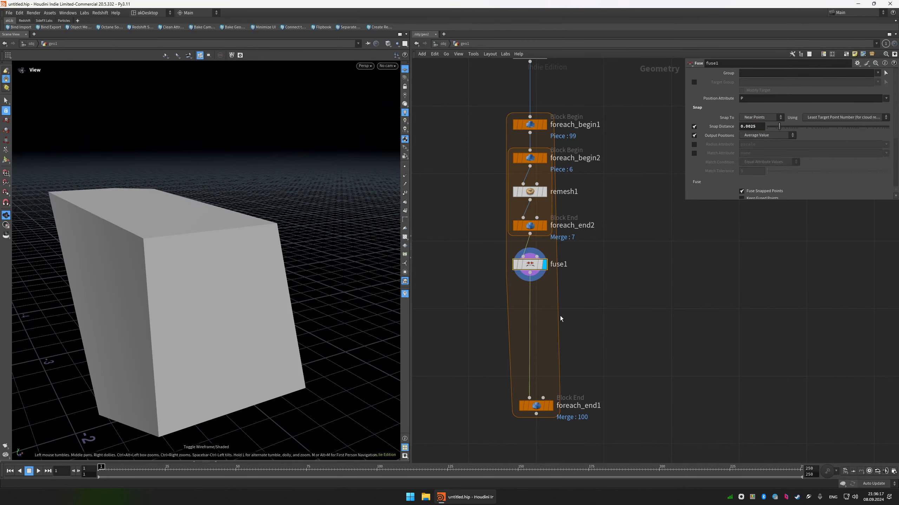
Insert a UV Unwrap node after fuse1 inside the outer piece loop.
key(h)
key(Tab)
text(uv)
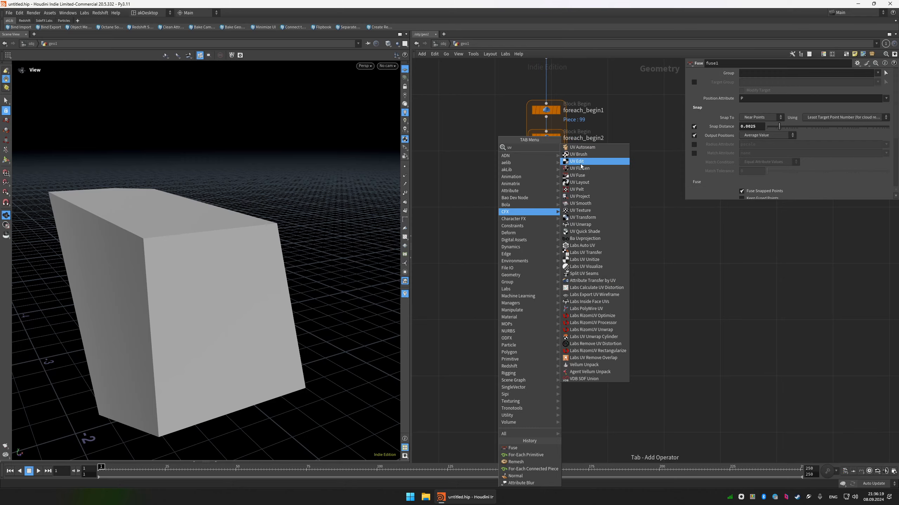
text(u)
click(567, 149)
click(549, 256)
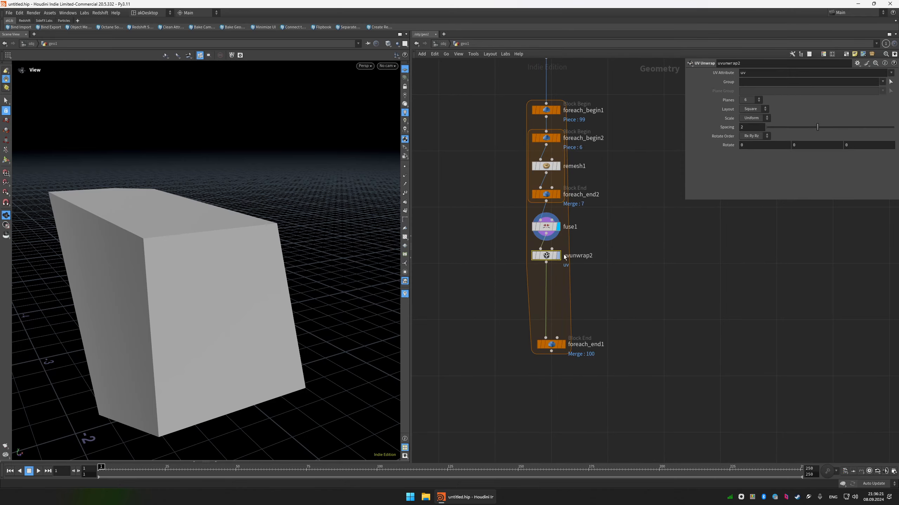
Display uvunwrap2 with the UV checker texture and examine the piece in wireframe, shaded and wire-over-shaded modes.
click(558, 256)
drag(240, 216, 170, 241)
scroll(246, 236, down, 3)
key(w)
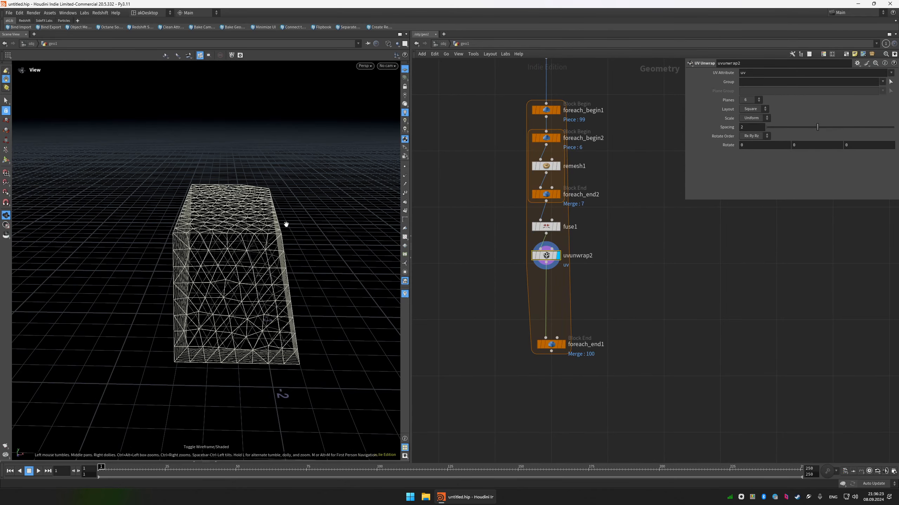
click(405, 238)
key(w)
mouse_move(271, 229)
mouse_down()
mouse_move(315, 235)
mouse_move(312, 226)
mouse_up()
key(shift+w)
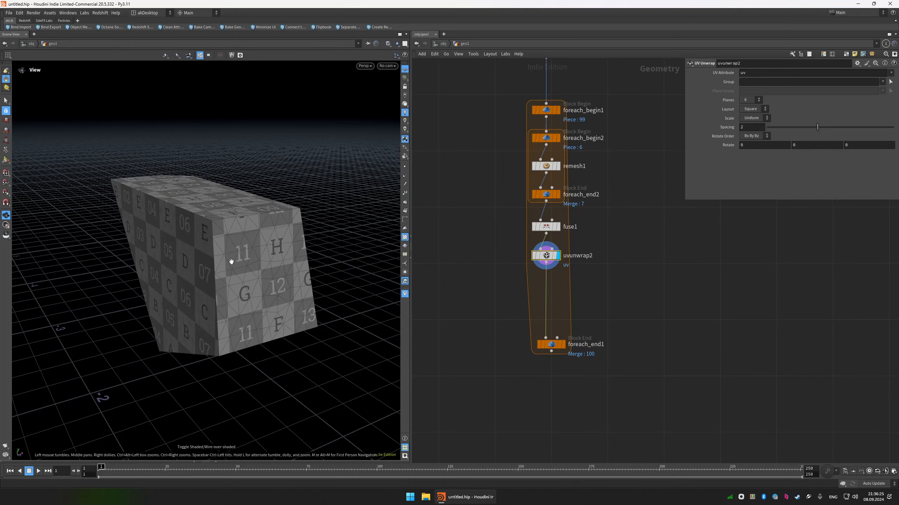
key(shift+w)
scroll(242, 241, down, 1)
drag(242, 241, 245, 211)
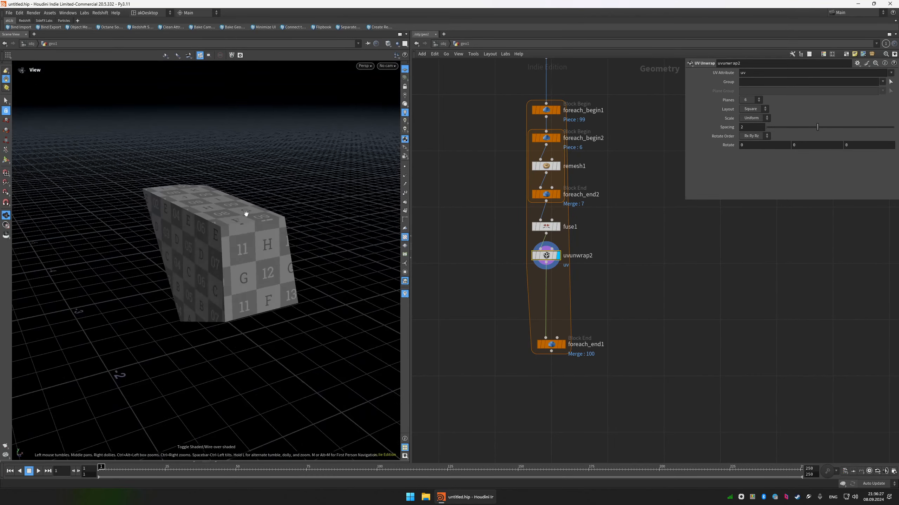
Check the primitive groups in voronoifracture1's info and limit uvunwrap2 to the inside group.
scroll(615, 143, down, 3)
middle_drag(616, 145, 602, 221)
scroll(558, 129, up, 4)
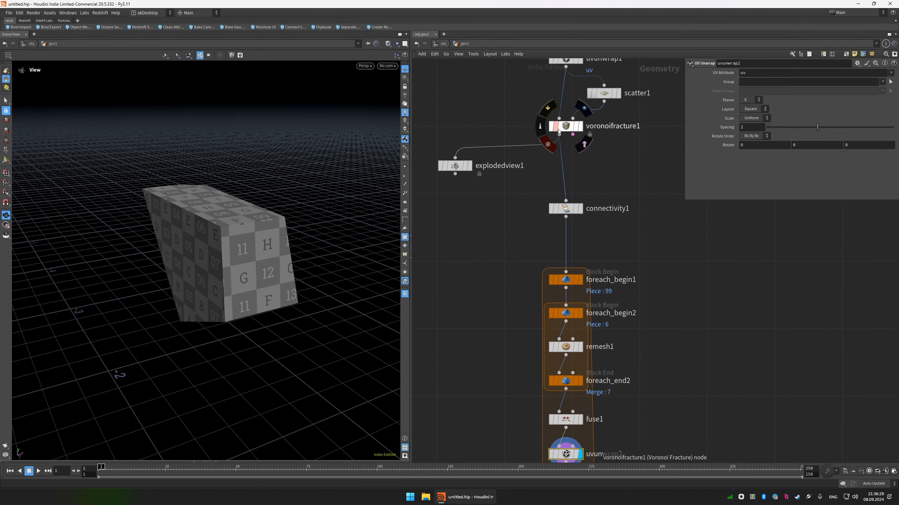
middle_click(558, 129)
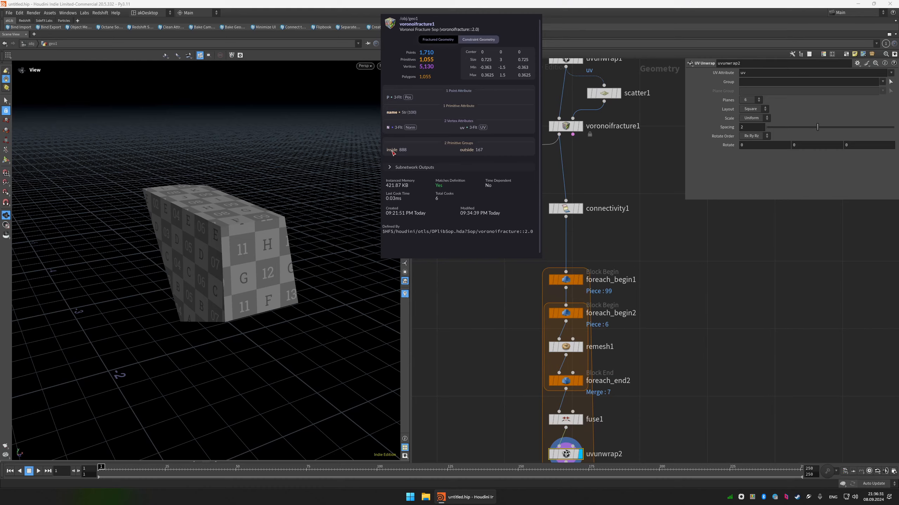
scroll(509, 213, down, 3)
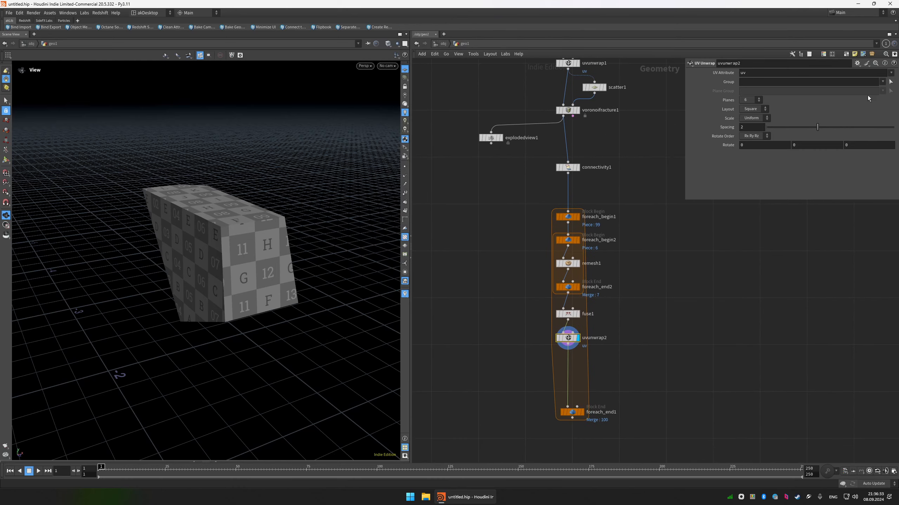
click(882, 82)
click(873, 89)
drag(248, 219, 226, 201)
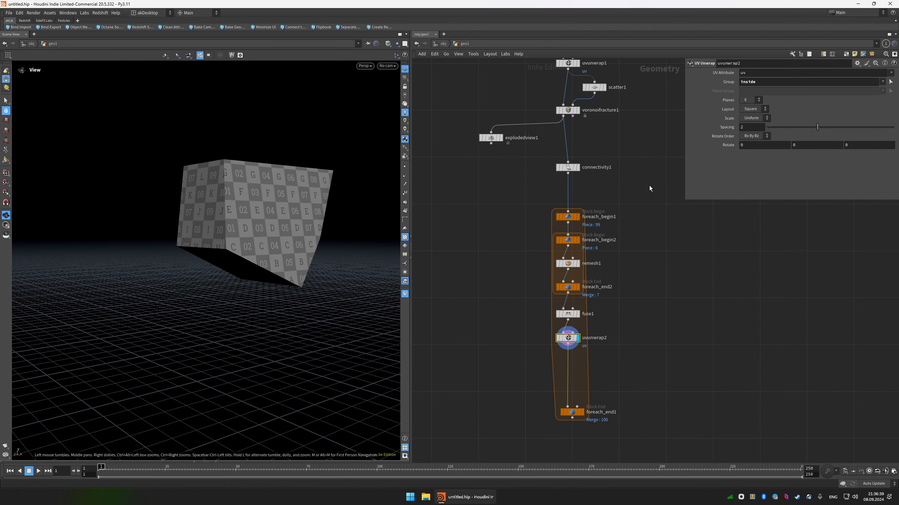
Display voronoifracture1 and explodedview1 in turn, examining the fractured column's UVs in the perspective and UV viewports.
click(578, 110)
key(f)
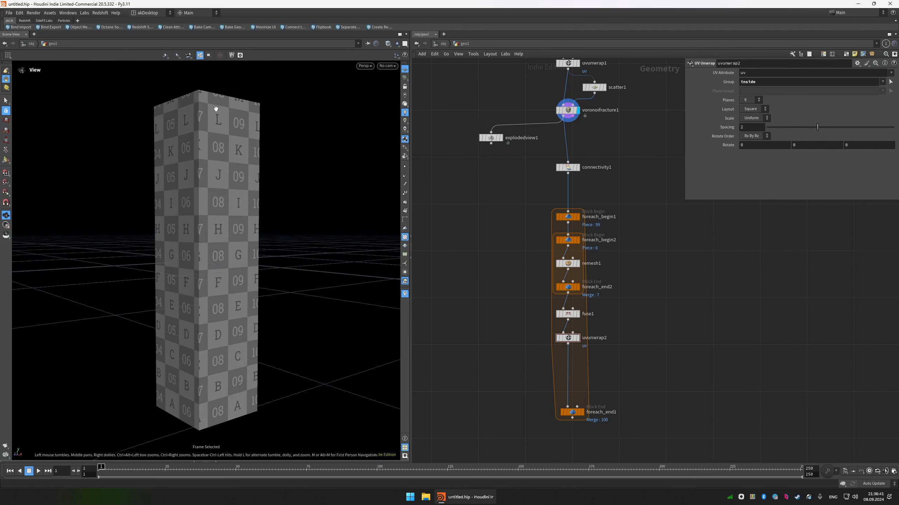
key(space+5)
key(space+1)
click(618, 110)
key(space+5)
key(t)
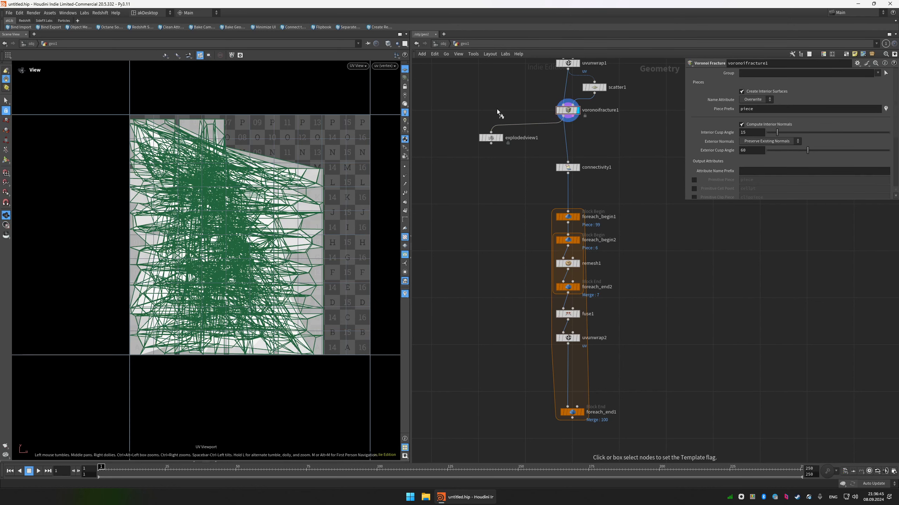
key(r)
click(491, 138)
key(e)
middle_drag(475, 120, 468, 184)
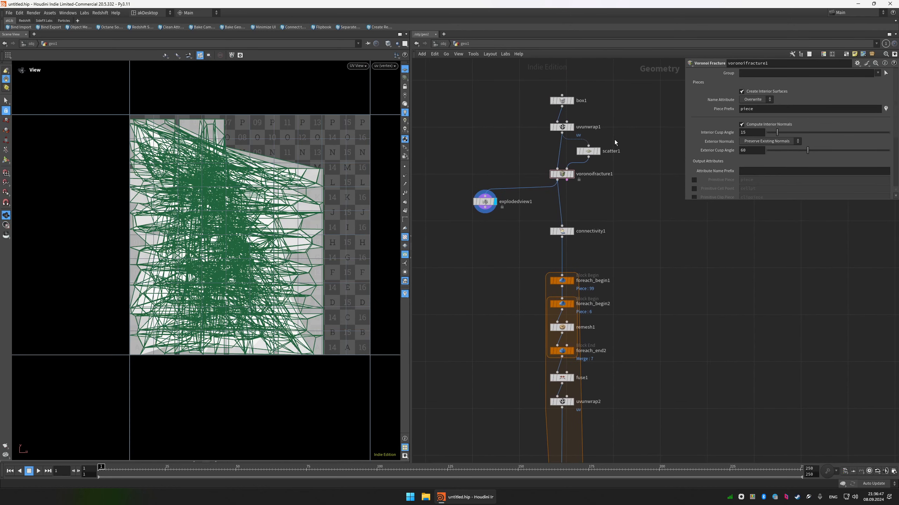
key(r)
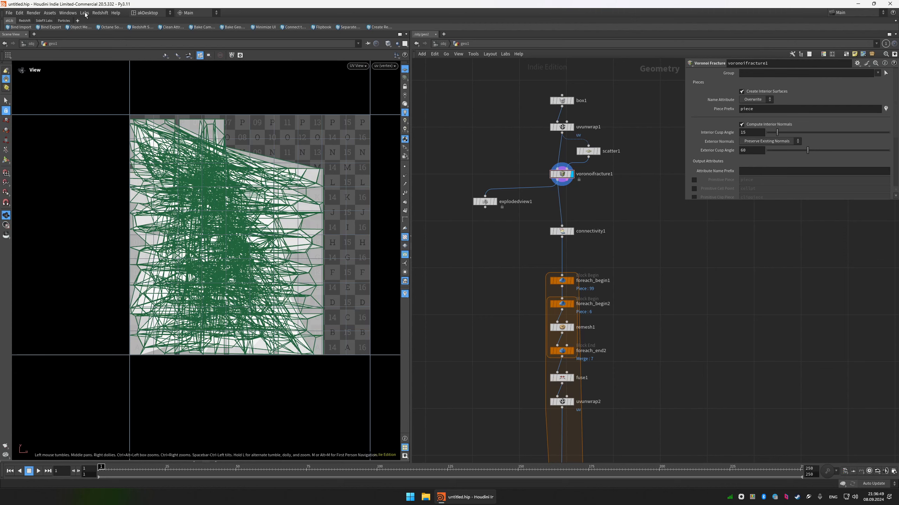
Display uvunwrap1 and examine the unfractured column's UV layout in the perspective and UV viewports.
key(space+1)
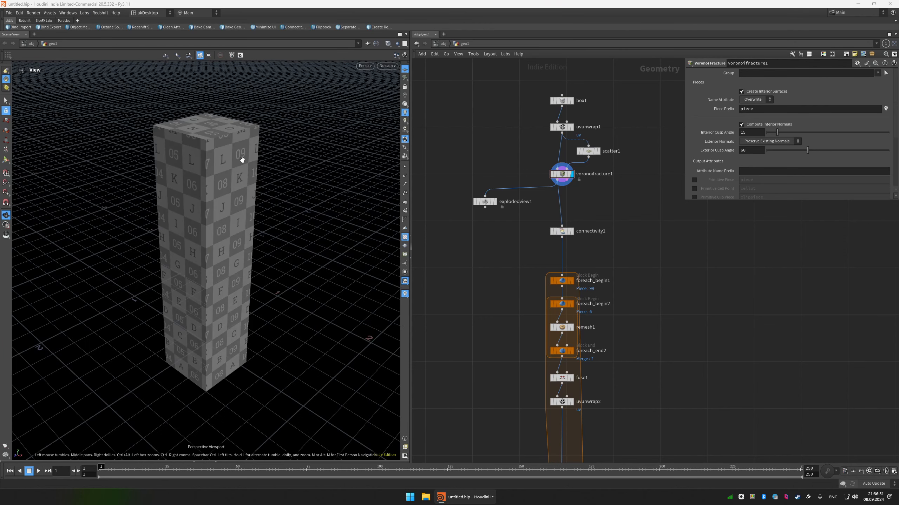
drag(242, 160, 240, 155)
key(r)
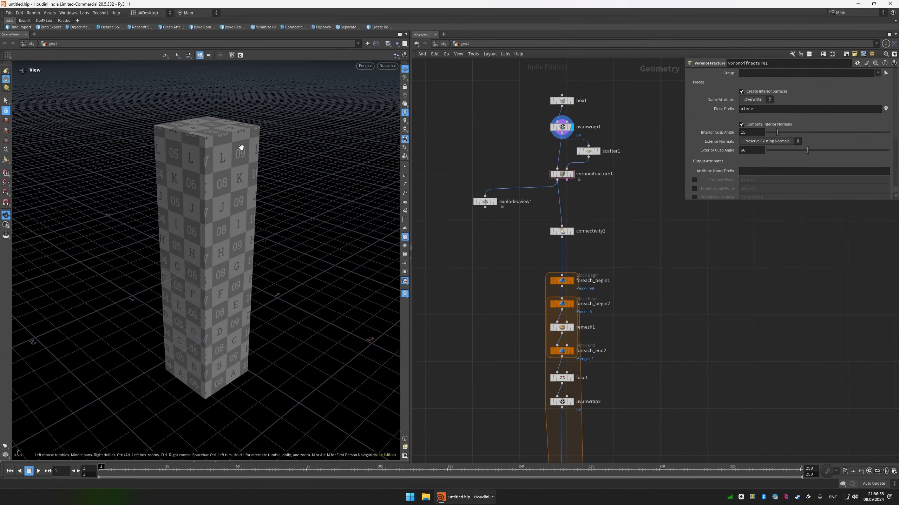
key(space+5)
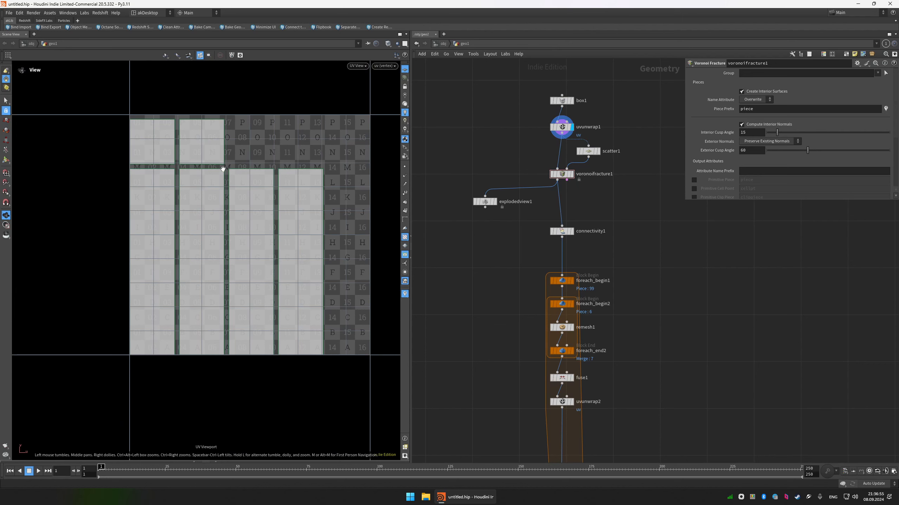
key(1)
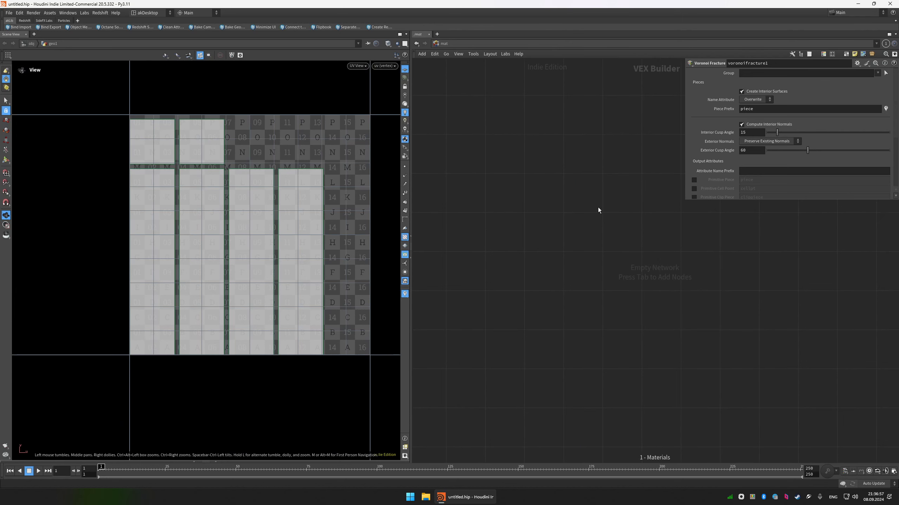
key(2)
double_click(572, 181)
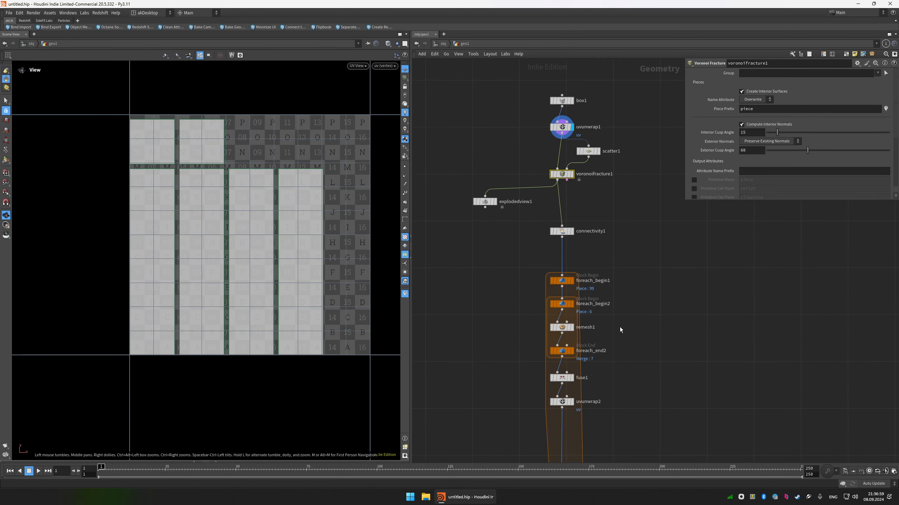
Display foreach_end1 and examine all the processed pieces of the column in the perspective viewport.
middle_drag(620, 327, 602, 242)
scroll(601, 242, down, 3)
drag(612, 313, 453, 337)
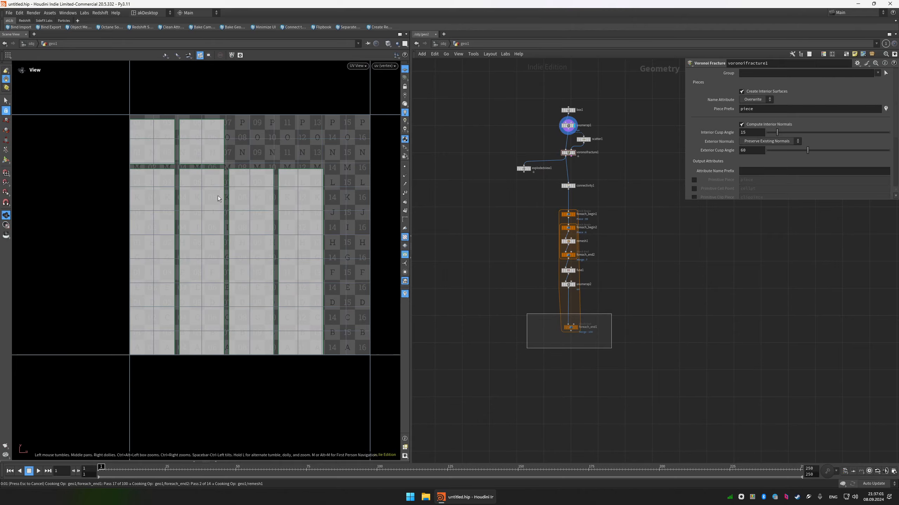
scroll(245, 276, up, 4)
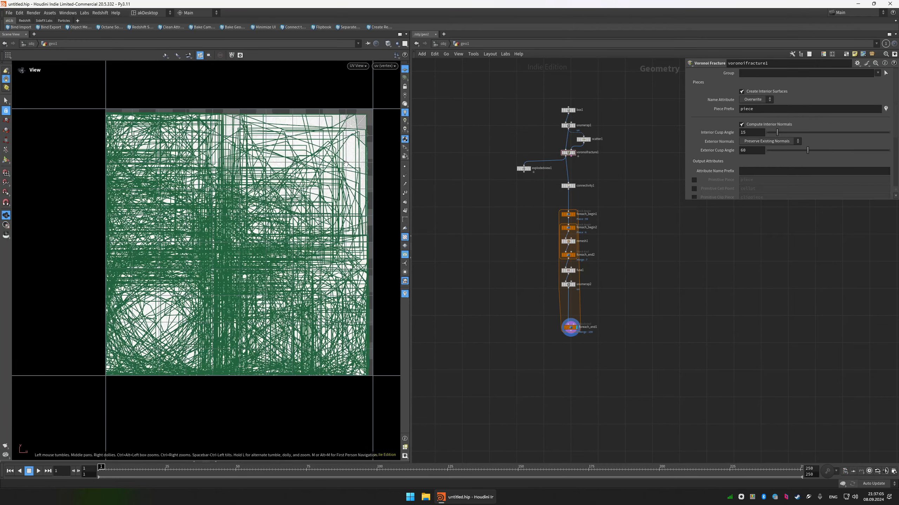
key(space+1)
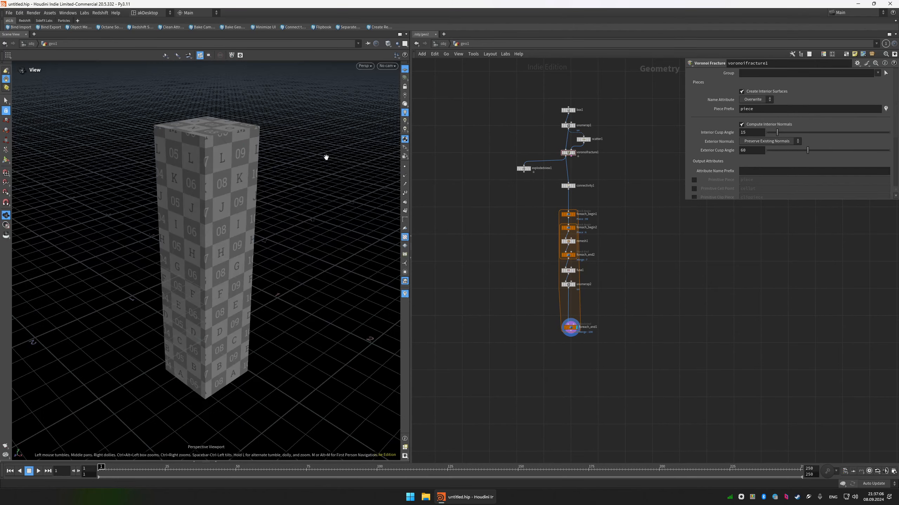
drag(234, 176, 246, 160)
Add an Exploded View node fed by foreach_end1 and display the separated pieces.
right_click(572, 316)
mouse_move(603, 197)
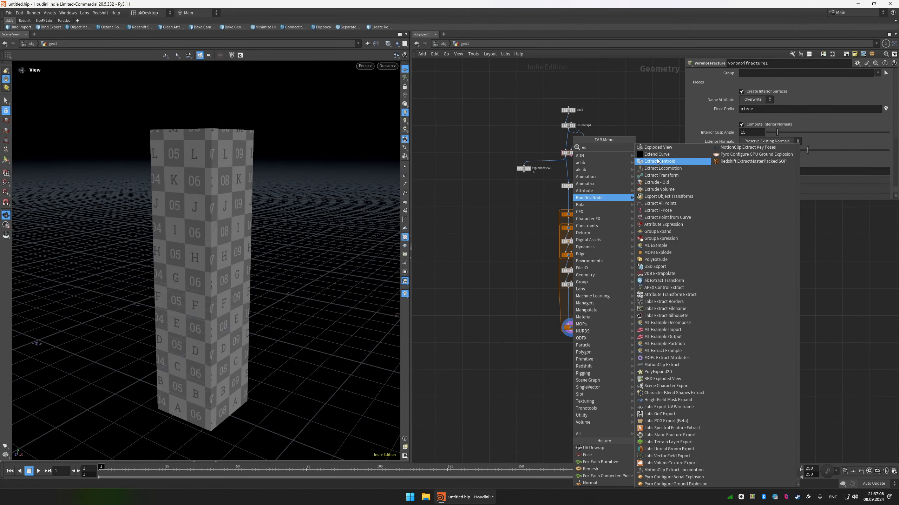
click(658, 147)
click(544, 347)
drag(545, 344, 571, 331)
click(549, 348)
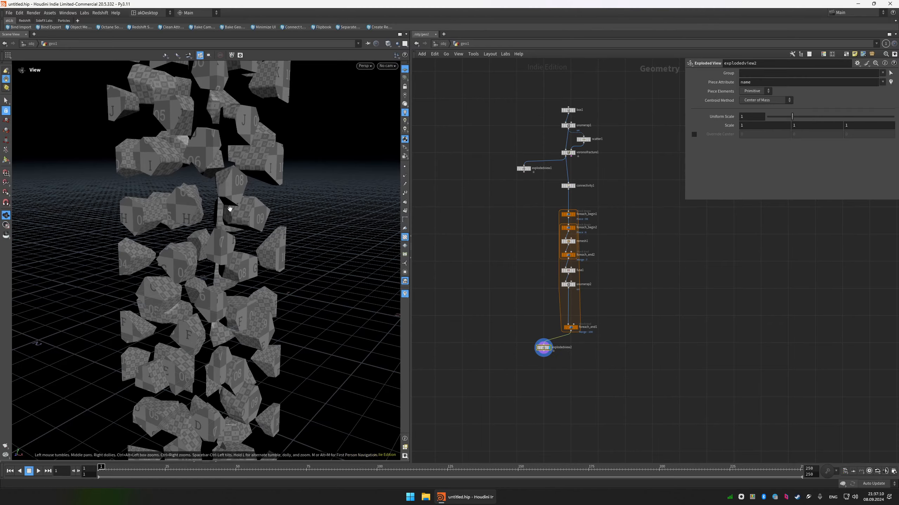
drag(229, 208, 248, 198)
Display uvunwrap2, move foreach_end1 and explodedview2 lower to make room, and frame the single piece.
click(574, 285)
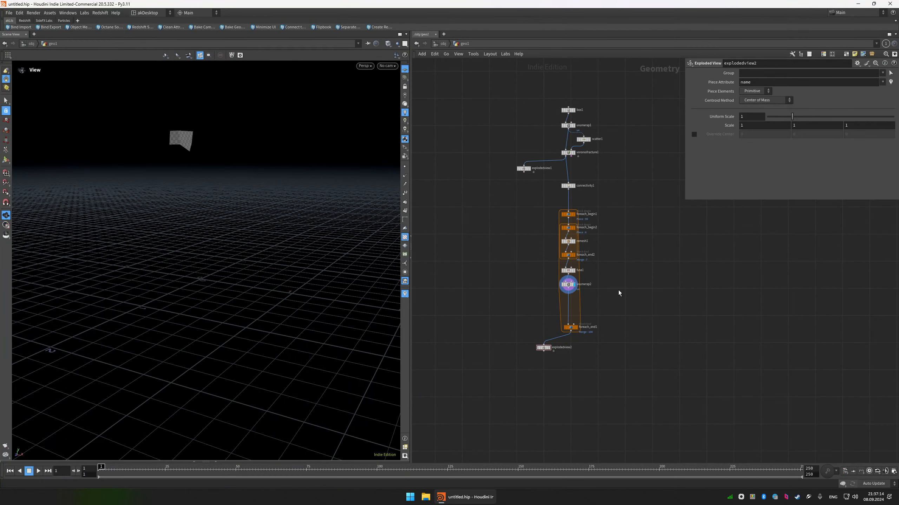
drag(614, 358, 571, 374)
drag(616, 310, 561, 224)
click(640, 277)
key(g)
key(shift+w)
mouse_move(213, 179)
mouse_down()
mouse_move(257, 192)
mouse_move(232, 179)
mouse_up()
middle_drag(622, 305, 589, 274)
Add an Extract Centroid node fed by uvunwrap2 and display it.
key(Tab)
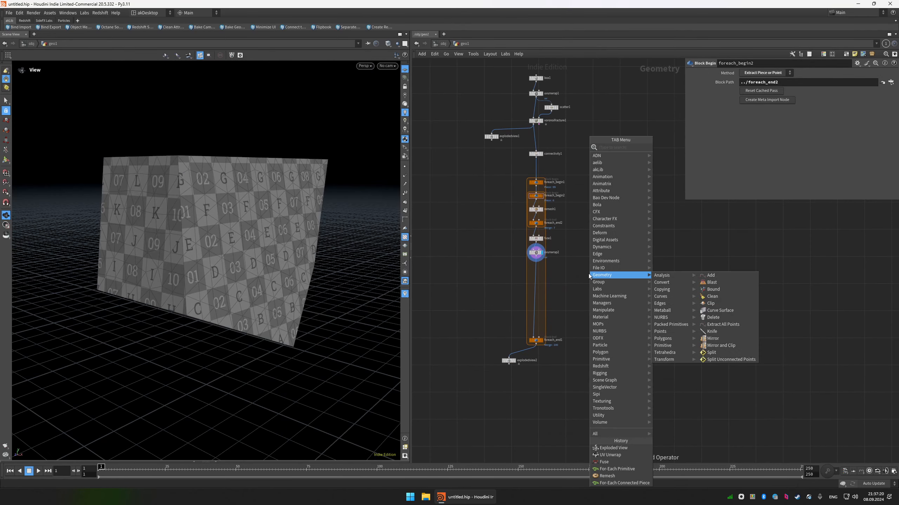
text(ex)
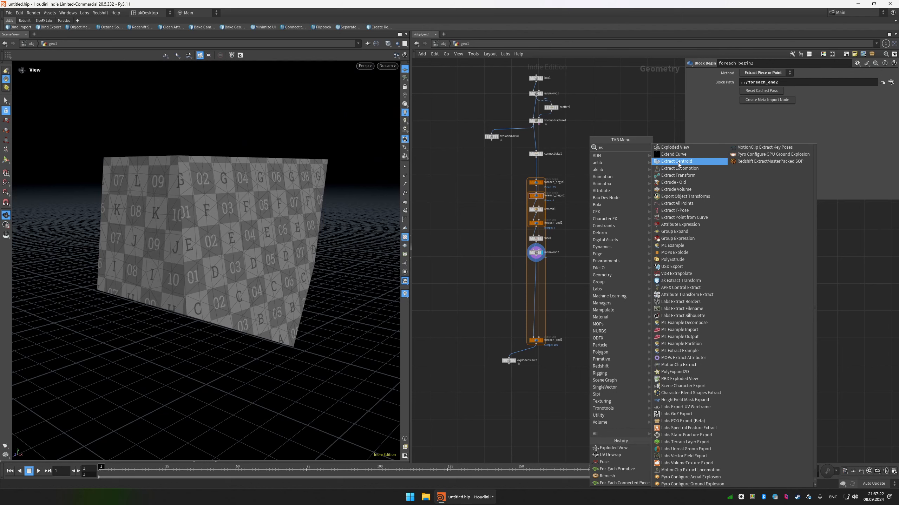
click(676, 161)
click(588, 265)
click(588, 261)
click(535, 258)
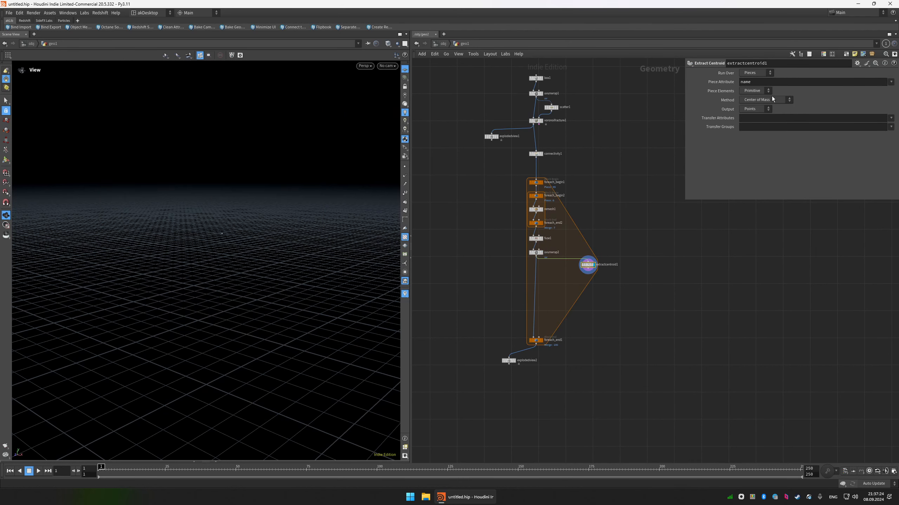
Set Extract Centroid to run over Detail and show uvunwrap2 as a template for comparison.
click(756, 73)
click(748, 94)
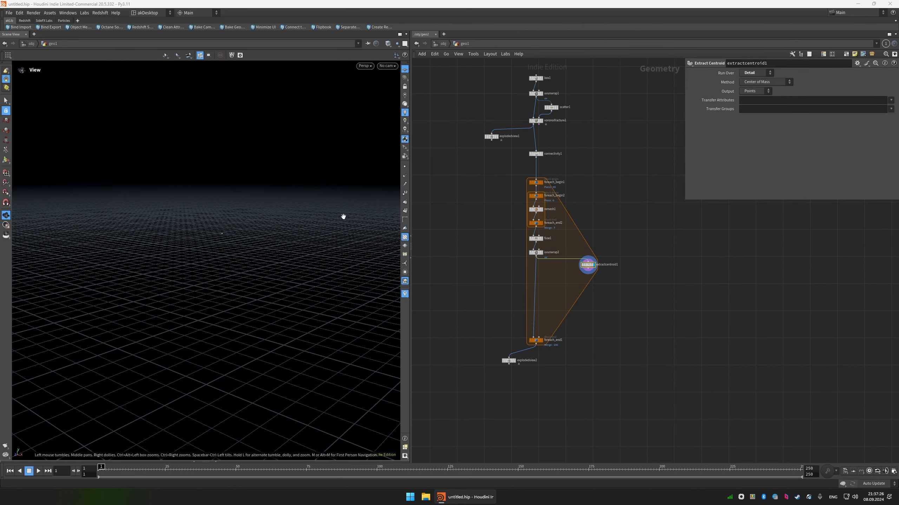
click(540, 253)
drag(237, 227, 205, 216)
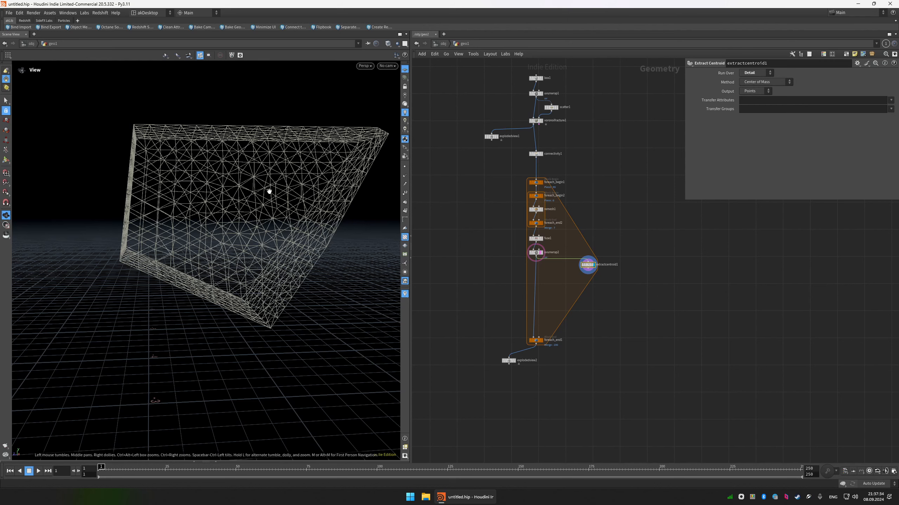
Add a Bound node fed by uvunwrap2 beside Extract Centroid and display it.
scroll(580, 275, up, 3)
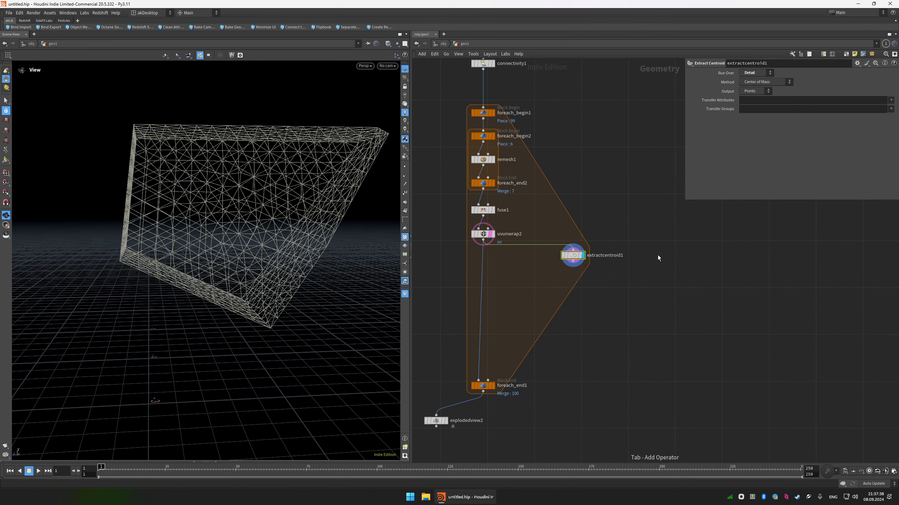
key(Tab)
text(boun)
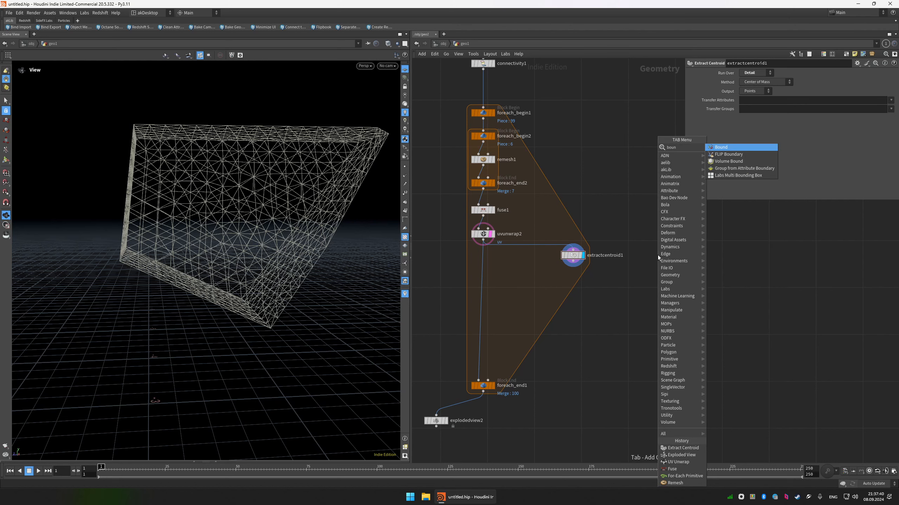
key(Return)
click(657, 255)
click(483, 242)
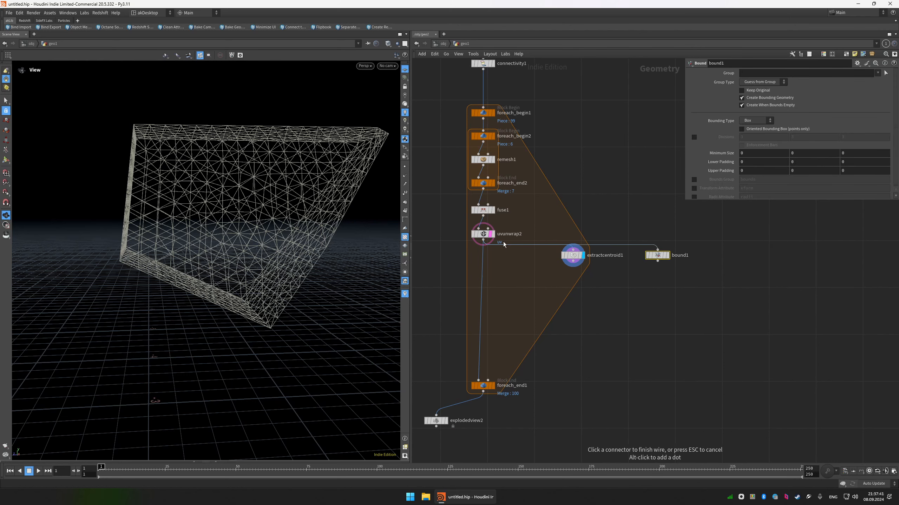
click(666, 253)
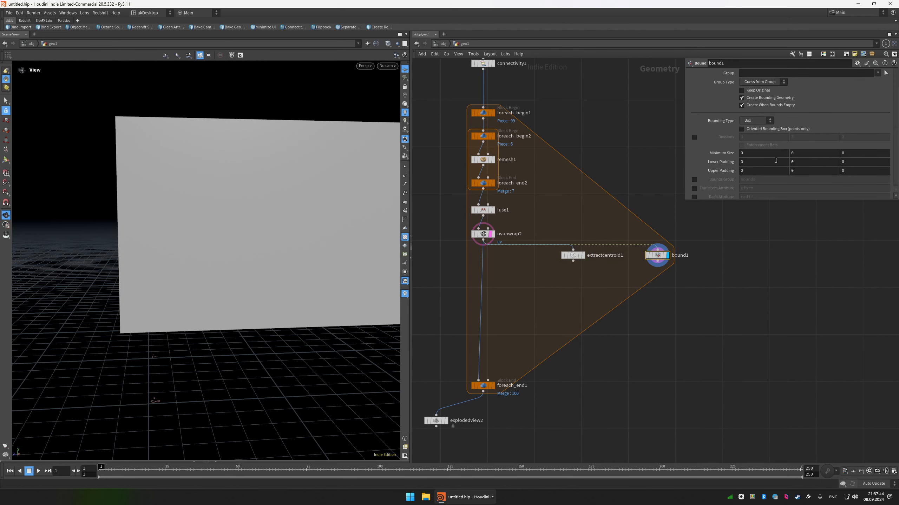
Set the Bound node's bounding type to Sphere and enable its radii attribute output, named radii.
click(754, 121)
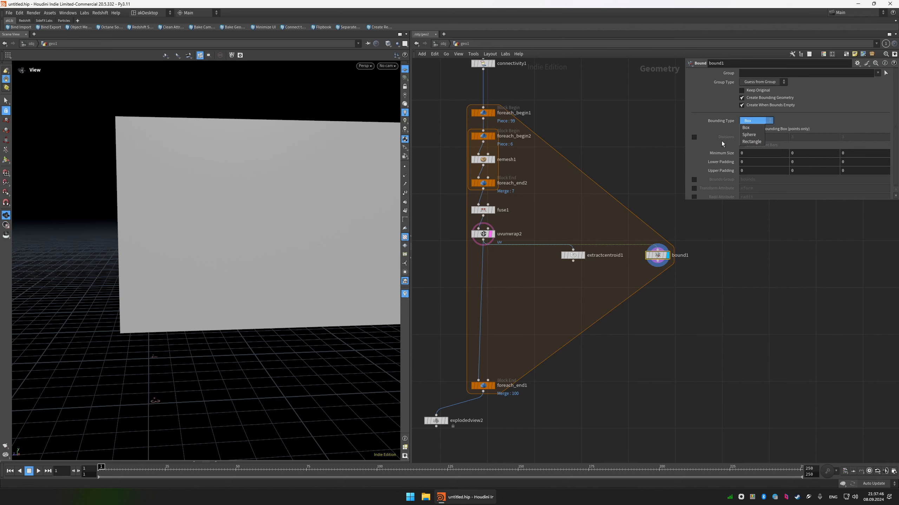
click(713, 224)
click(760, 119)
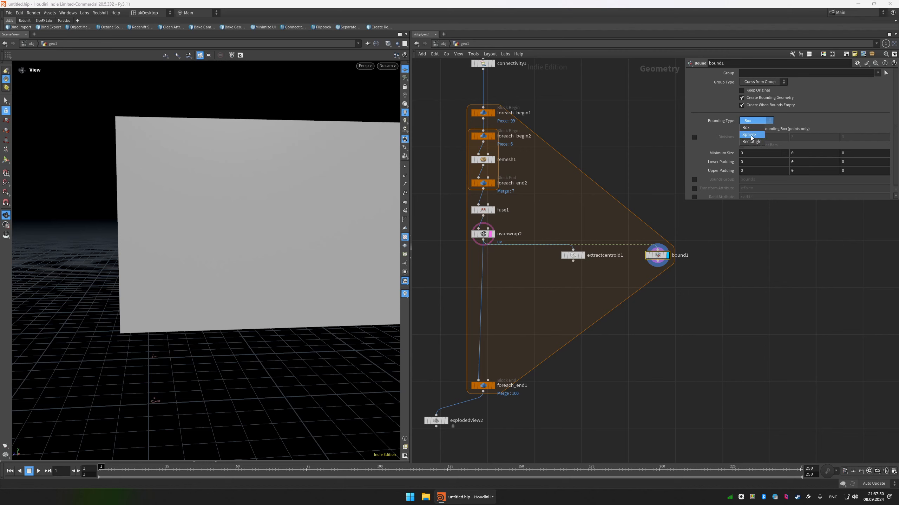
click(750, 136)
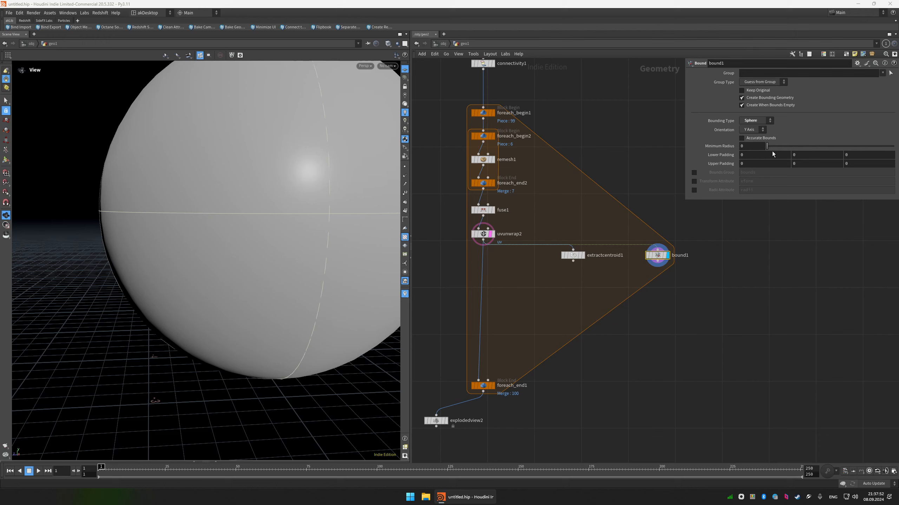
click(694, 190)
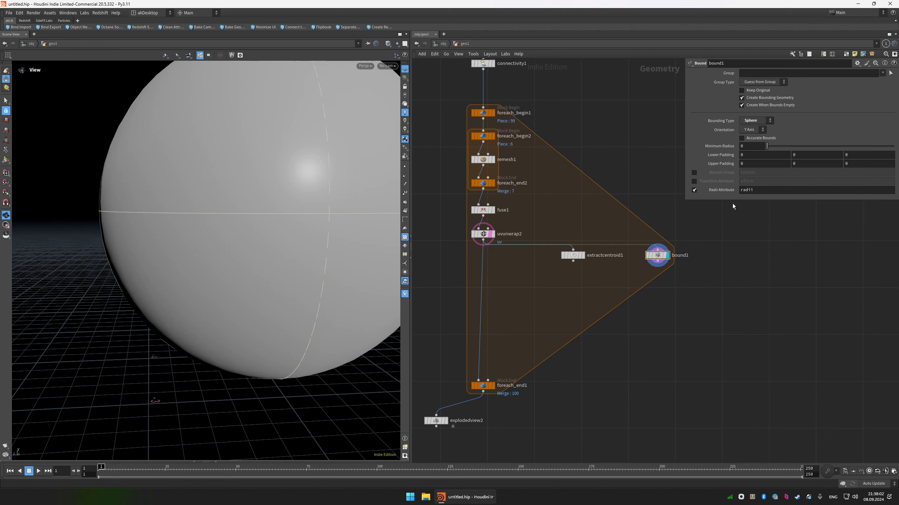
click(756, 191)
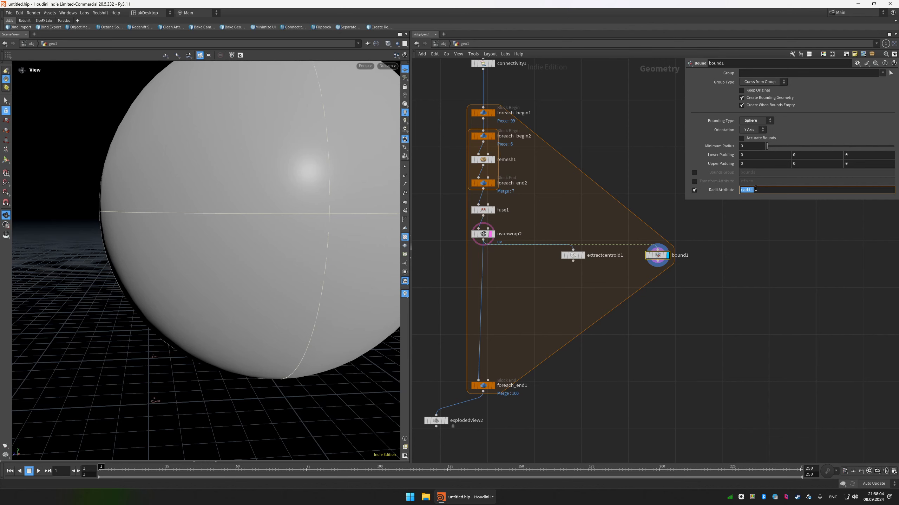
click(756, 189)
Inspect bound1's detail attributes in the Geometry Spreadsheet and compare them with the bounding sphere.
drag(713, 216, 636, 290)
key(alt+s)
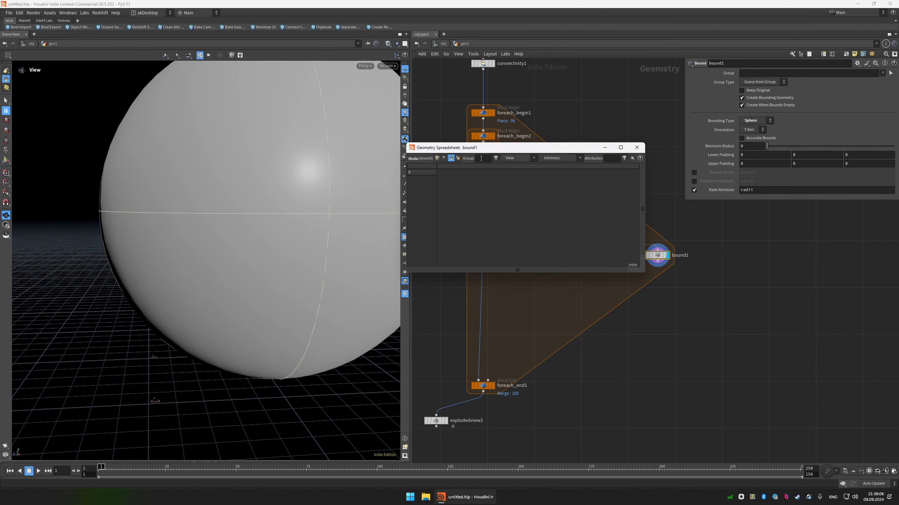
click(458, 158)
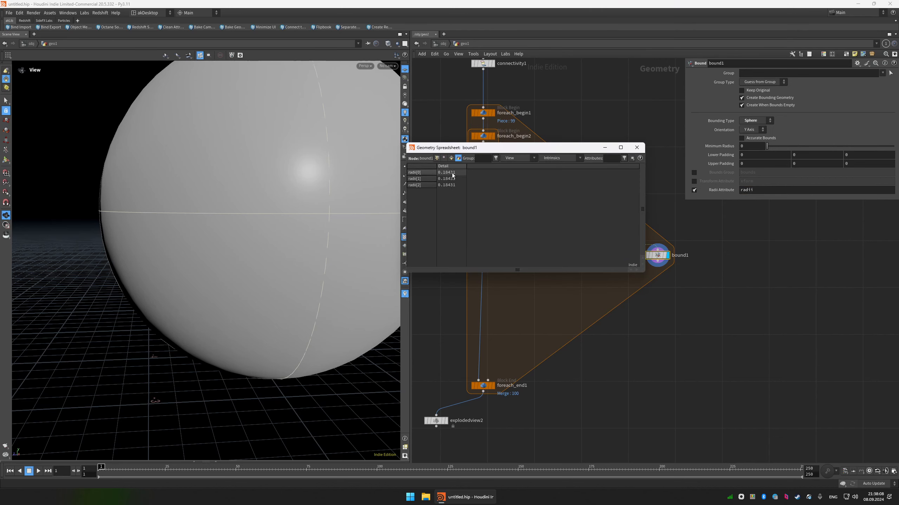
scroll(276, 156, down, 5)
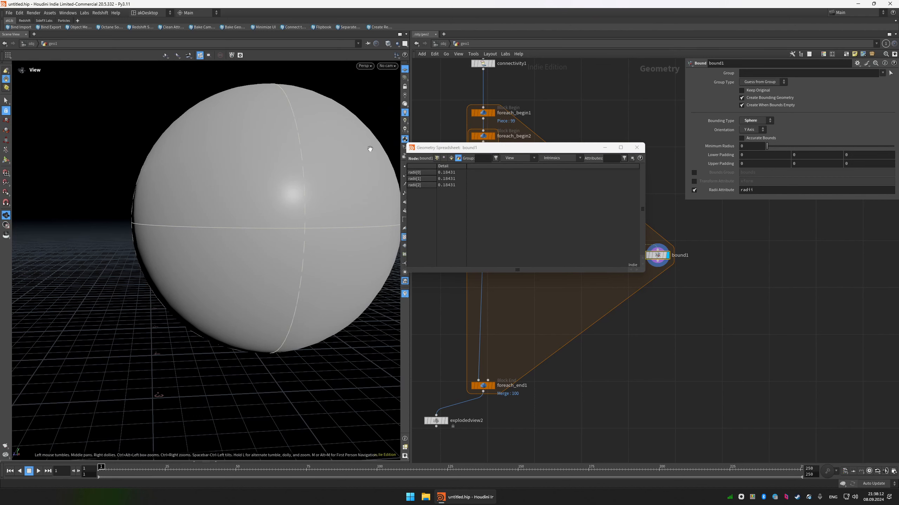
drag(369, 149, 314, 139)
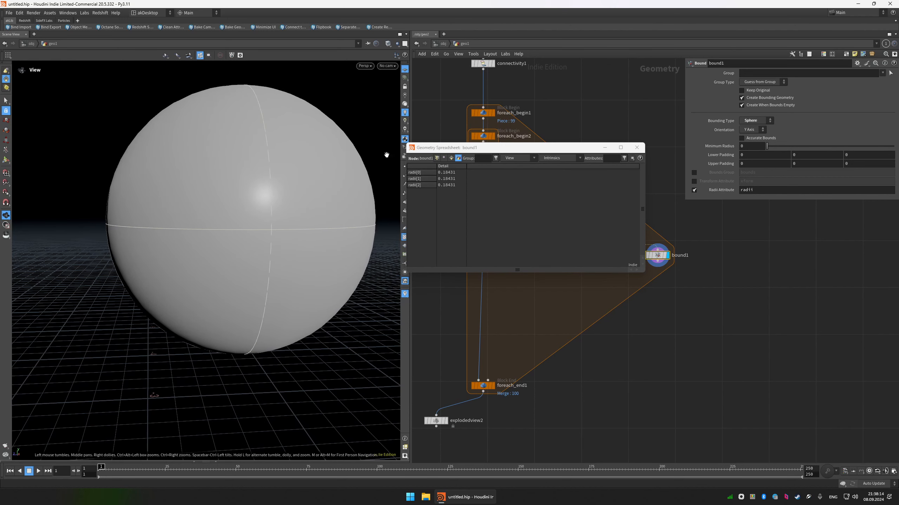
click(638, 149)
Add an Attribute Wrangle with extractcentroid1 as its first input and bound1 as its second, and display it.
key(Tab)
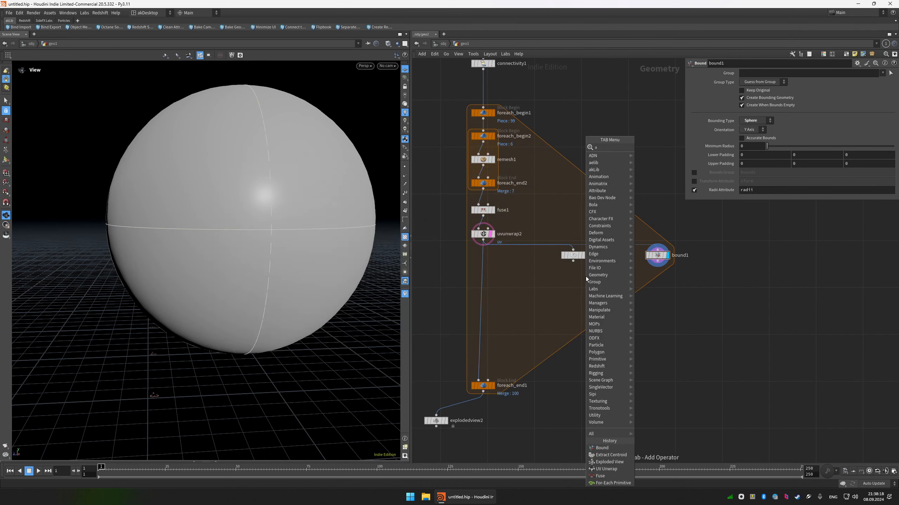
key(Return)
click(575, 280)
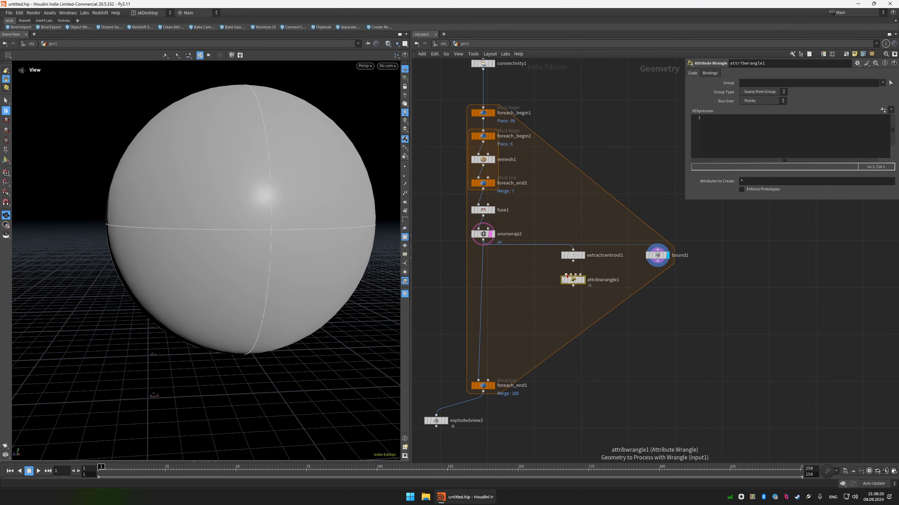
click(582, 280)
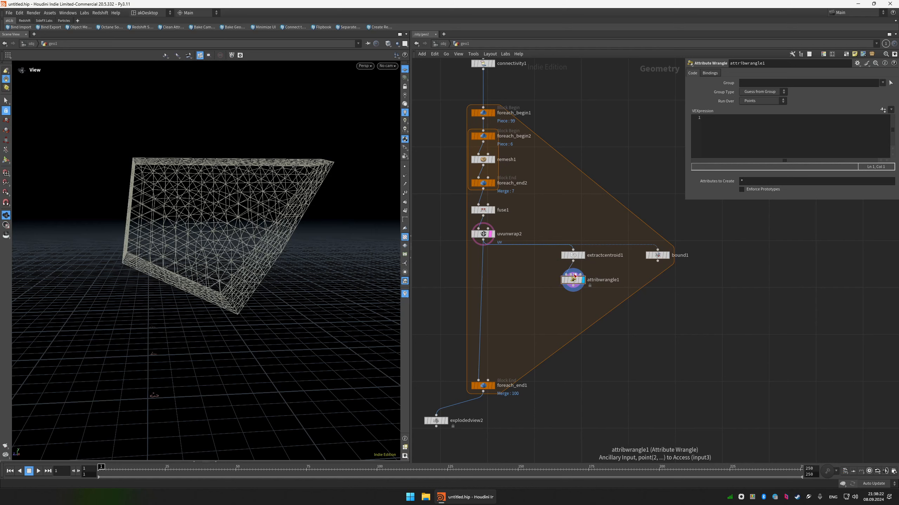
click(658, 261)
click(574, 280)
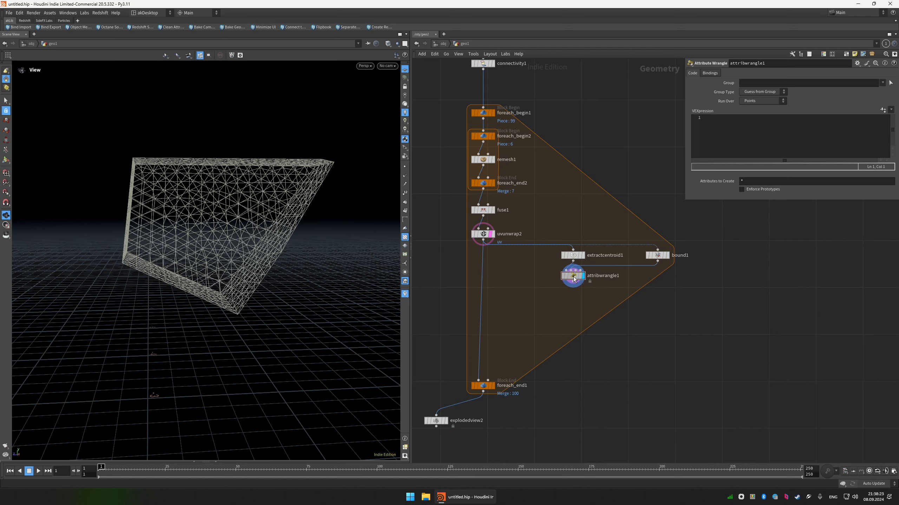
Rename the Attribute Wrangle as copy_radii_attribute.
double_click(615, 276)
double_click(615, 276)
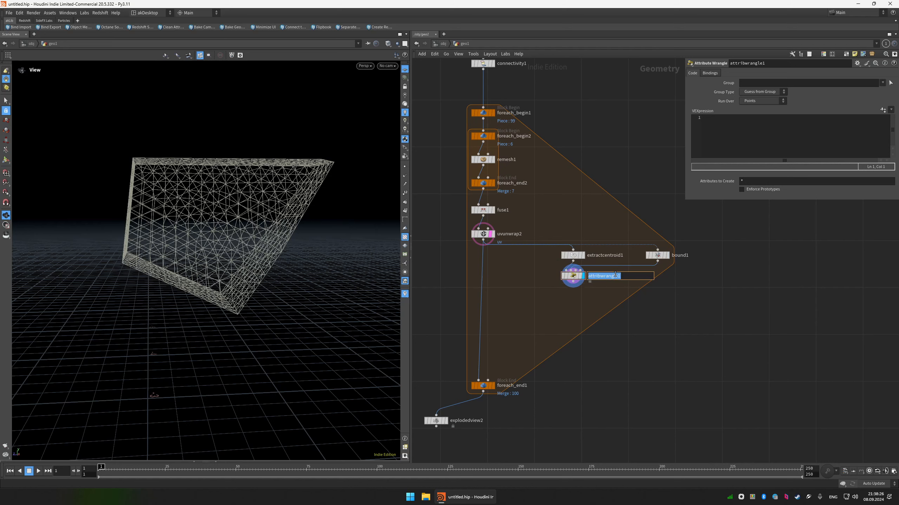
text(copy_radii_attribute)
key(Return)
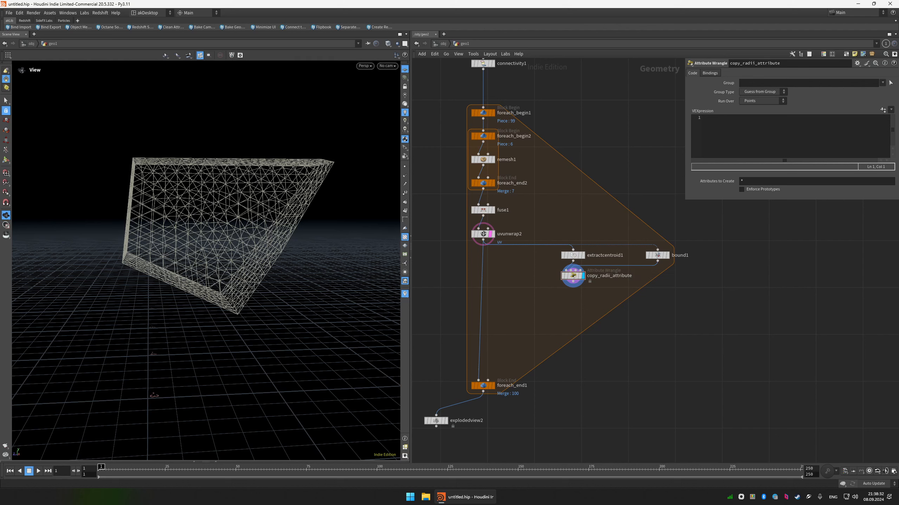
Write wrangle code setting f@pscale = detail(1, "radii", 0); and dividing it with f@pscale /= 1.25;.
click(771, 134)
text(f@pscale =)
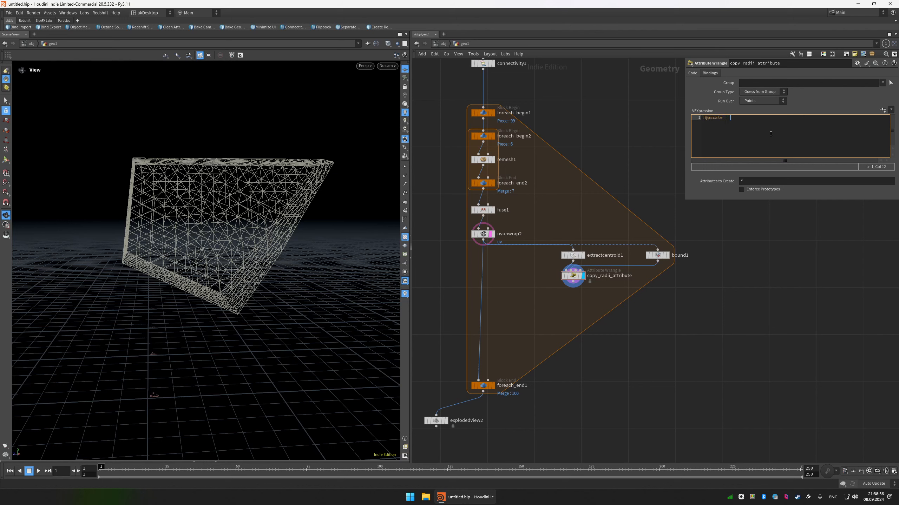
text( detail;)
key(BackSpace)
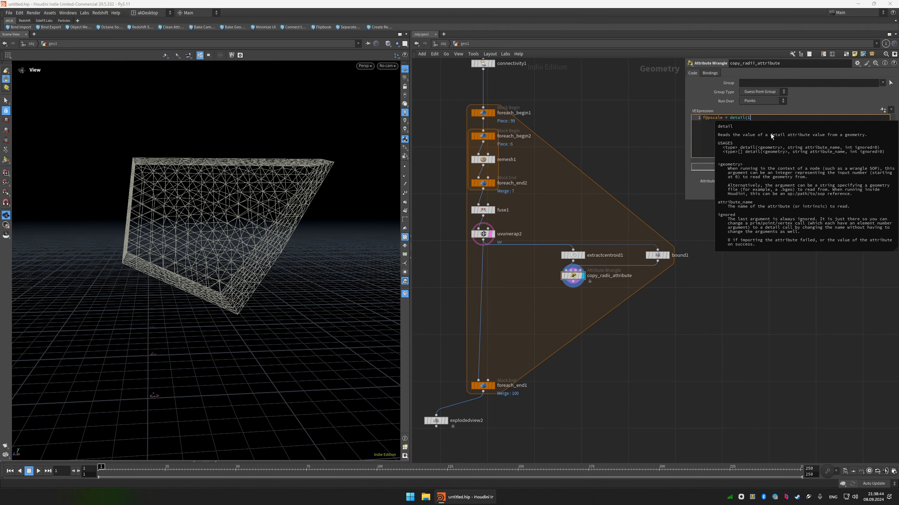
text(1, "radii", 0) ;)
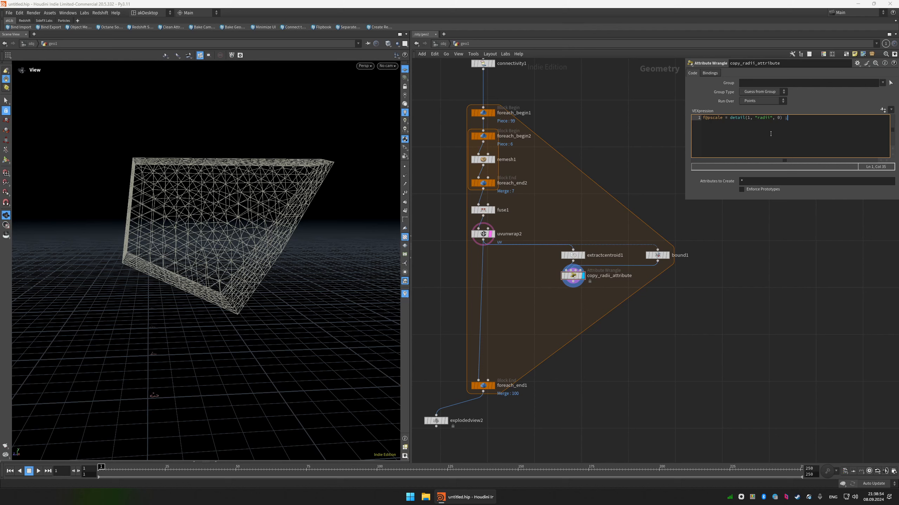
key(Return)
text(f@pscale /= 1.25 ;)
click(650, 276)
Add a Copy to Points node below copy_radii_attribute and use the wrangle as its target points input.
middle_drag(604, 306, 592, 255)
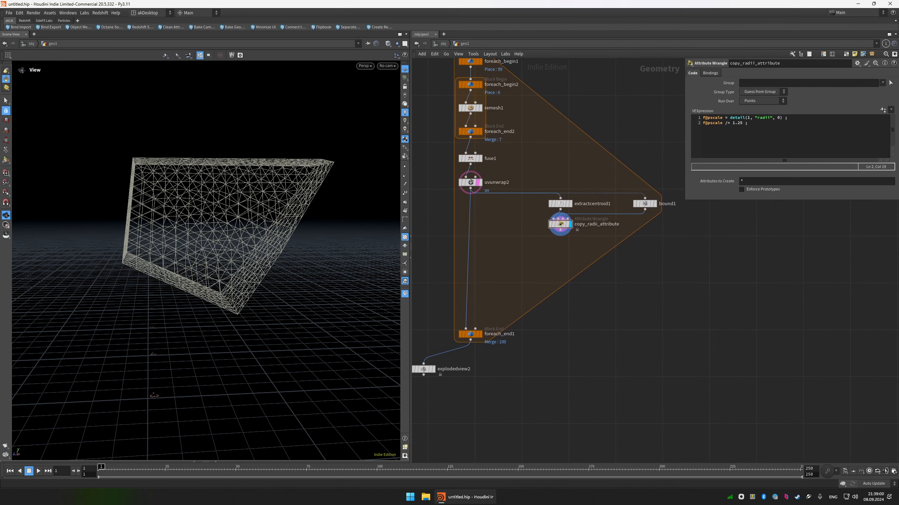
key(Tab)
text(copy)
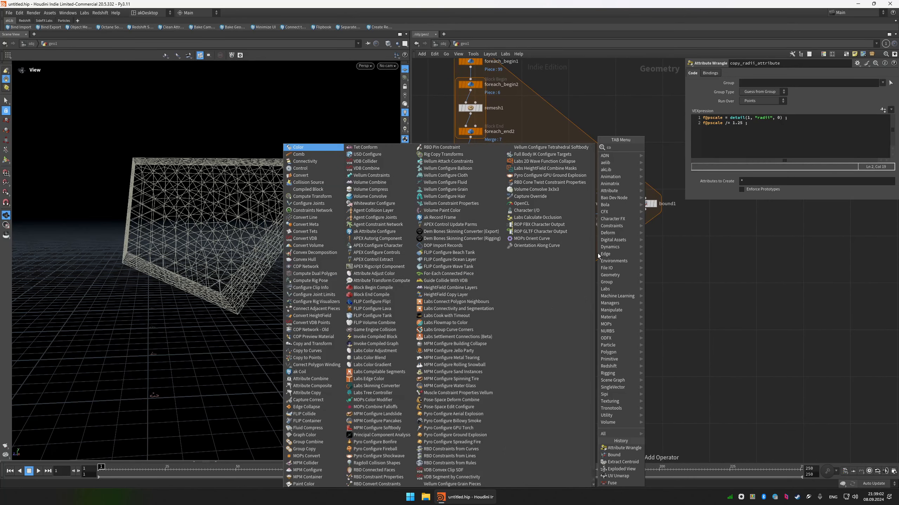
key(Down)
key(Down)
key(Return)
click(593, 249)
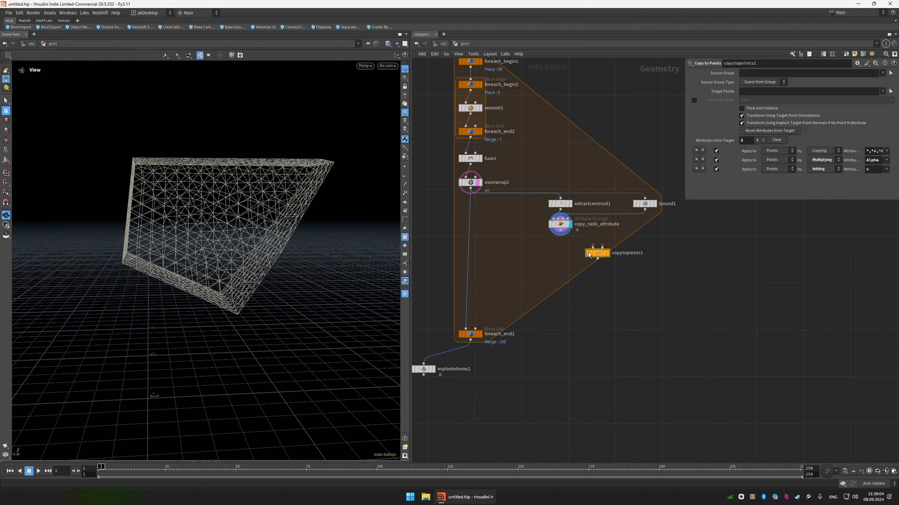
drag(595, 254, 557, 253)
click(555, 246)
Add a Sphere node below bound1 and feed it into the first input of copytopoints1.
key(Tab)
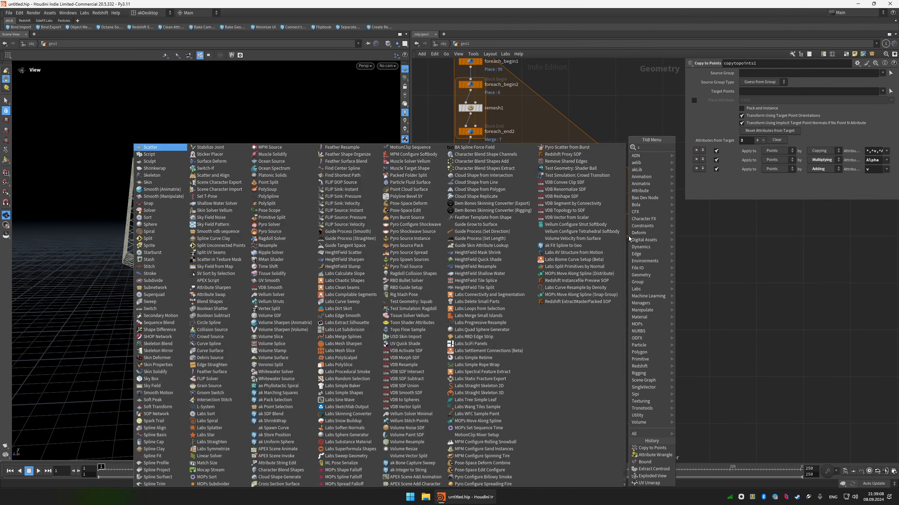
text(sph)
key(Return)
click(629, 237)
drag(629, 239, 645, 227)
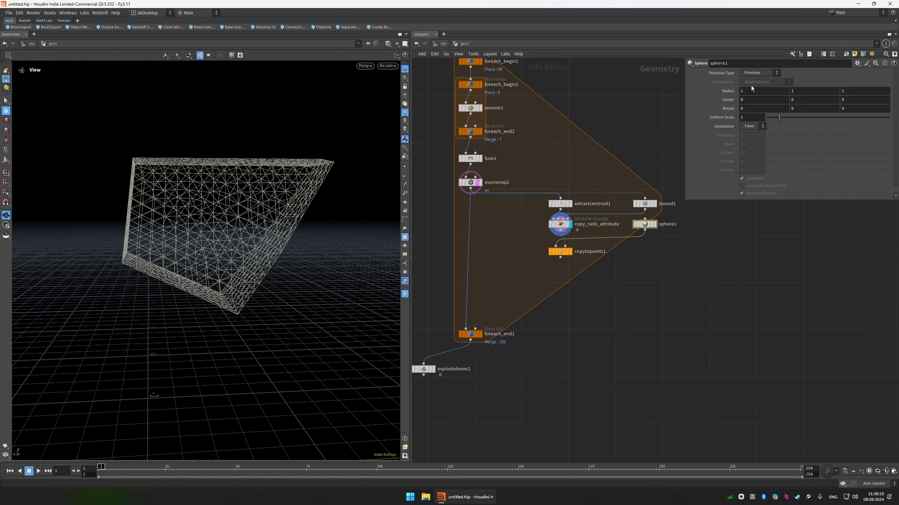
Set the sphere's primitive type to Polygon and its frequency to 6, displaying sphere1 for checking.
click(759, 73)
click(753, 86)
click(655, 224)
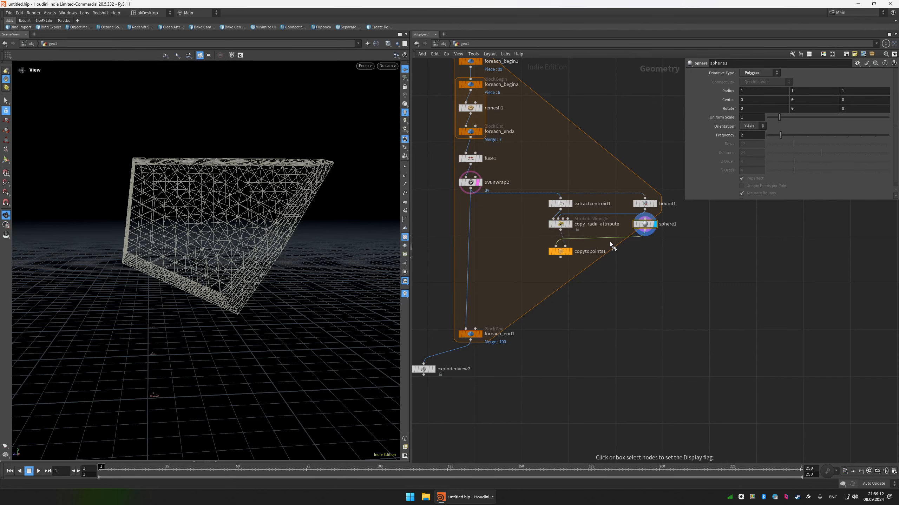
key(f)
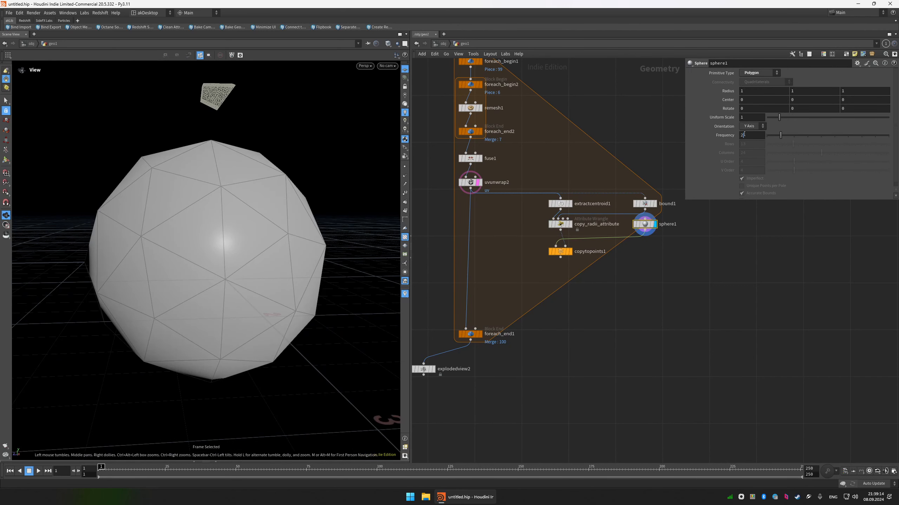
double_click(744, 135)
text(6)
key(Return)
Display copytopoints1 and switch the viewport to wireframe to compare the sphere with the templated piece.
click(569, 251)
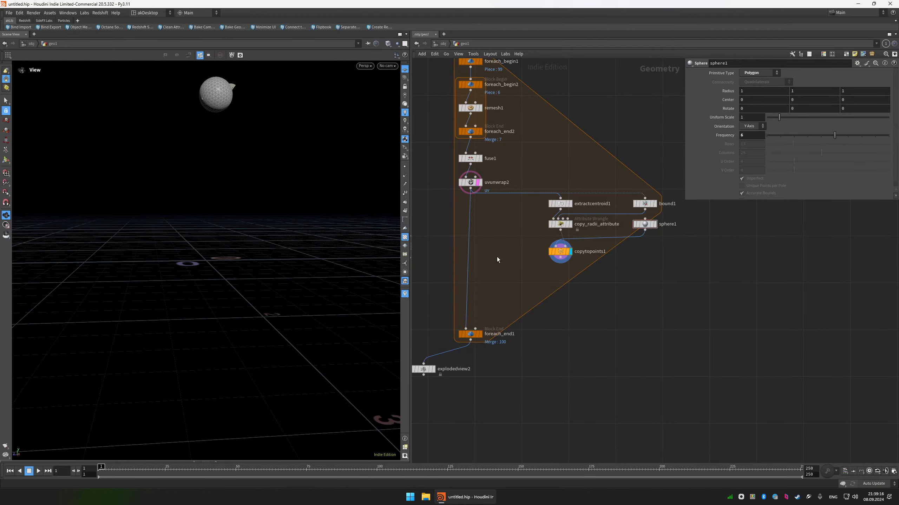
key(f)
key(shift+w)
mouse_move(208, 176)
mouse_down()
mouse_move(249, 185)
mouse_move(287, 177)
mouse_move(240, 176)
mouse_move(326, 269)
mouse_up()
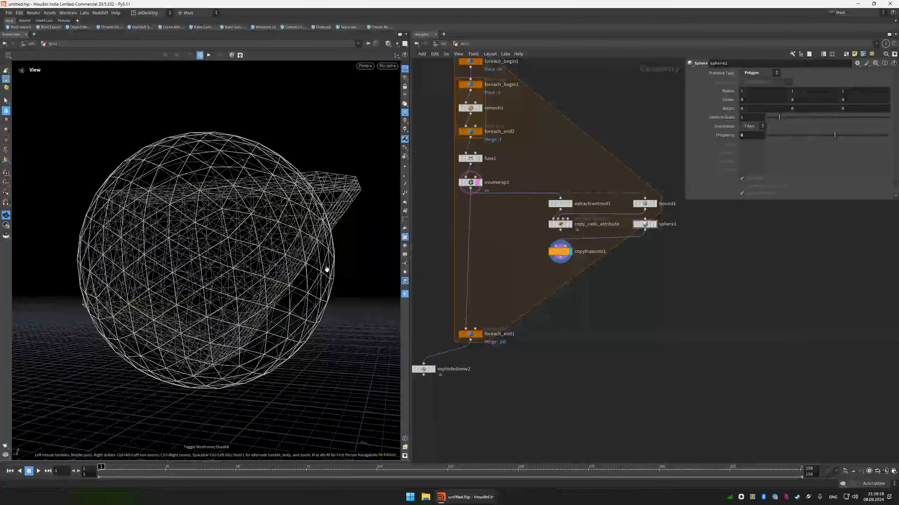
Add a Blend Shapes node fed by uvunwrap2 and copytopoints1, and display it.
key(Tab)
text(blend)
key(Return)
click(506, 276)
drag(500, 270, 560, 257)
click(515, 275)
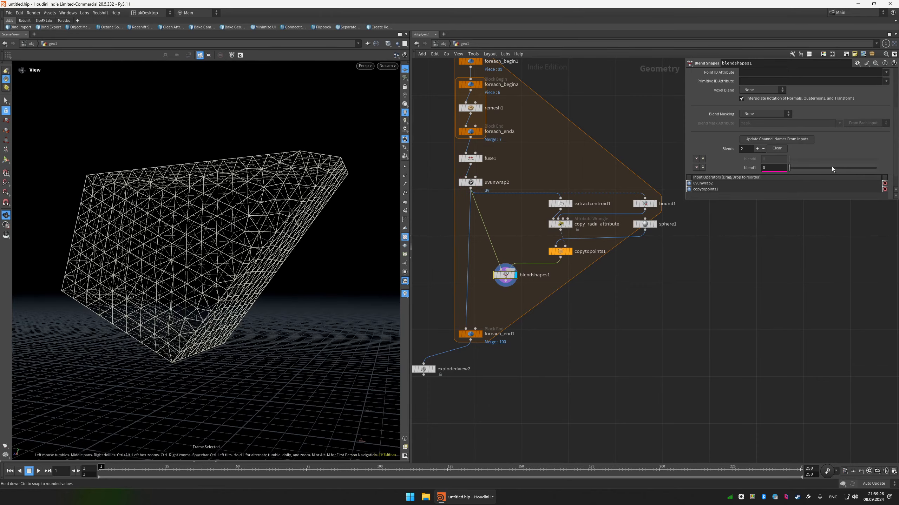
Try the blend1 slider, compare the displayed sphere and piece, and delete the Blend Shapes node.
drag(789, 168, 527, 179)
click(570, 252)
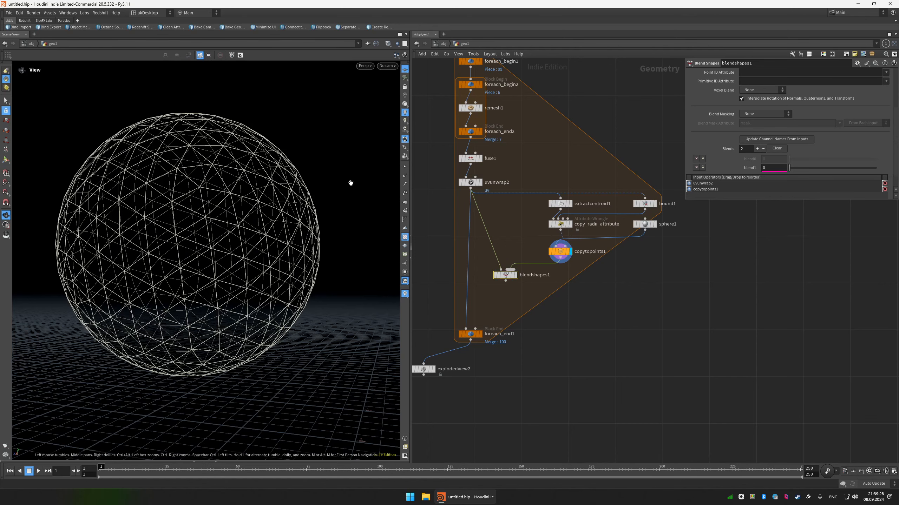
key(r)
click(475, 182)
drag(510, 236, 478, 293)
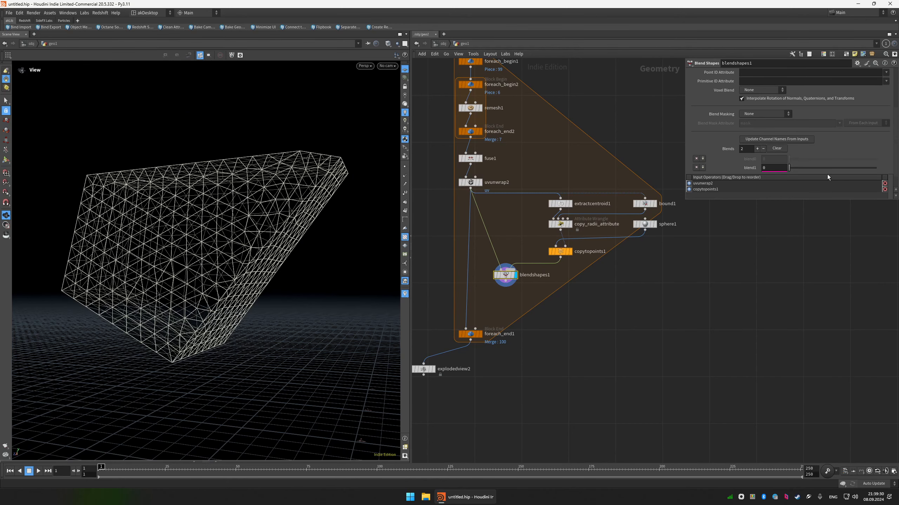
key(Delete)
Add a Ray node with uvunwrap2 as its first input and copytopoints1 as its collision input, and display it.
key(Tab)
text(ray)
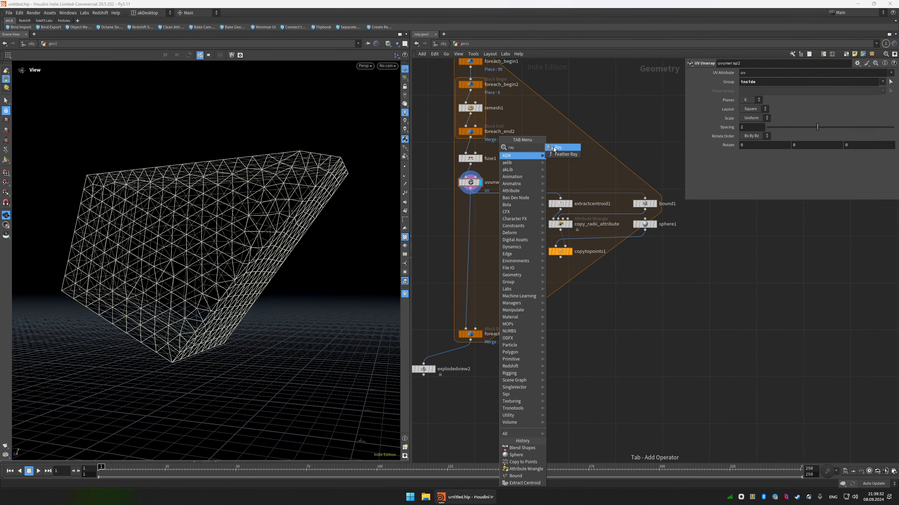
click(554, 147)
click(558, 287)
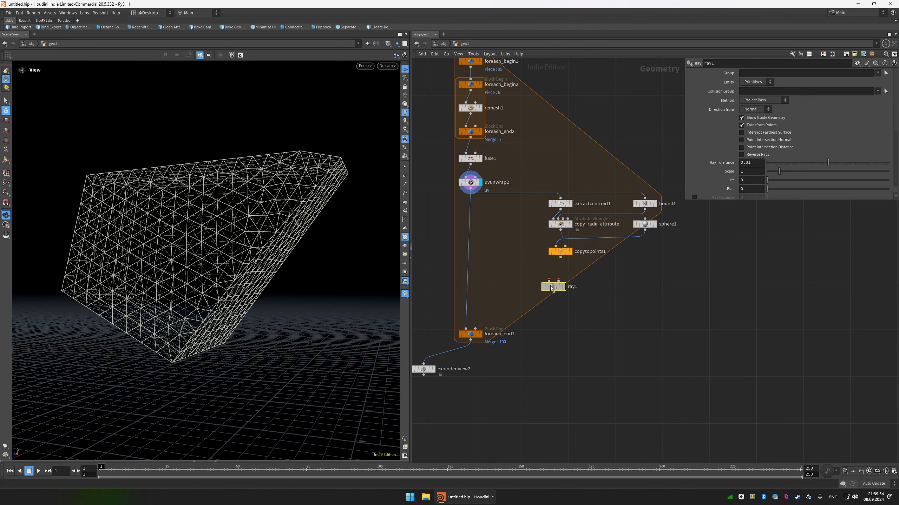
click(555, 277)
click(560, 257)
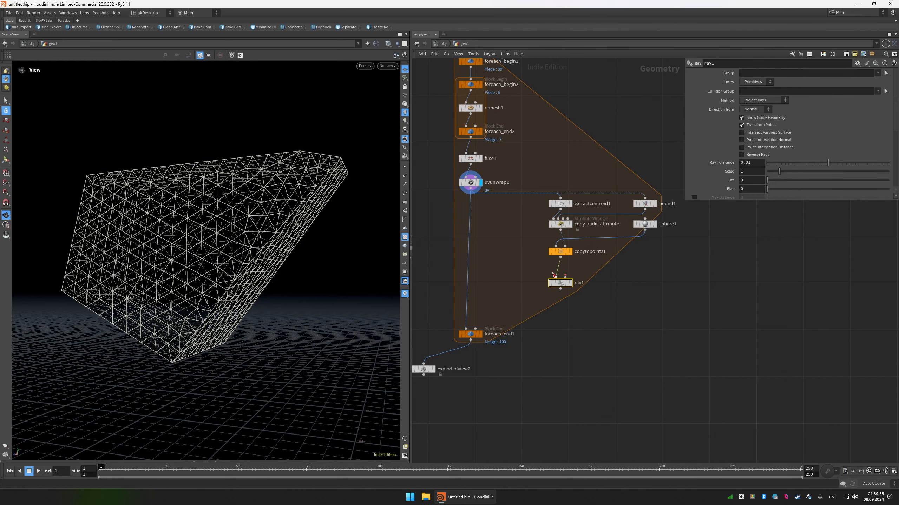
click(555, 277)
click(470, 191)
click(569, 284)
drag(568, 289, 568, 281)
Rename the Ray node as project_original_mesh_to_sphere.
double_click(581, 275)
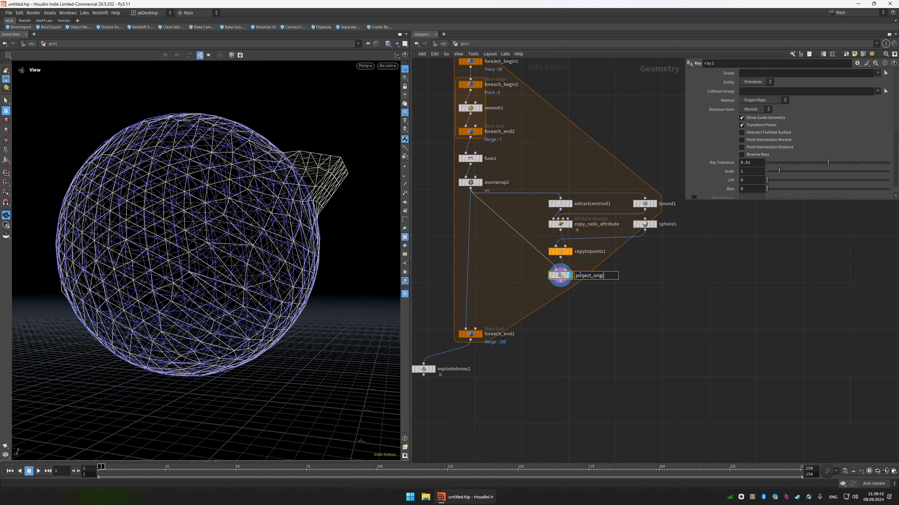
text(project_original_mesh_to_sphe)
text(re)
key(Return)
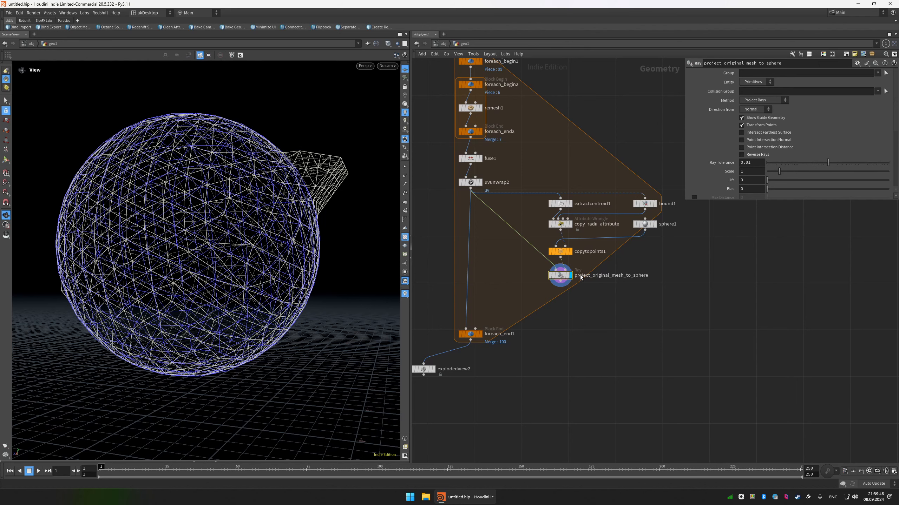
Set the Ray method to Minimum Distance and turn off its guide geometry, checking the projected piece in shaded view.
click(756, 103)
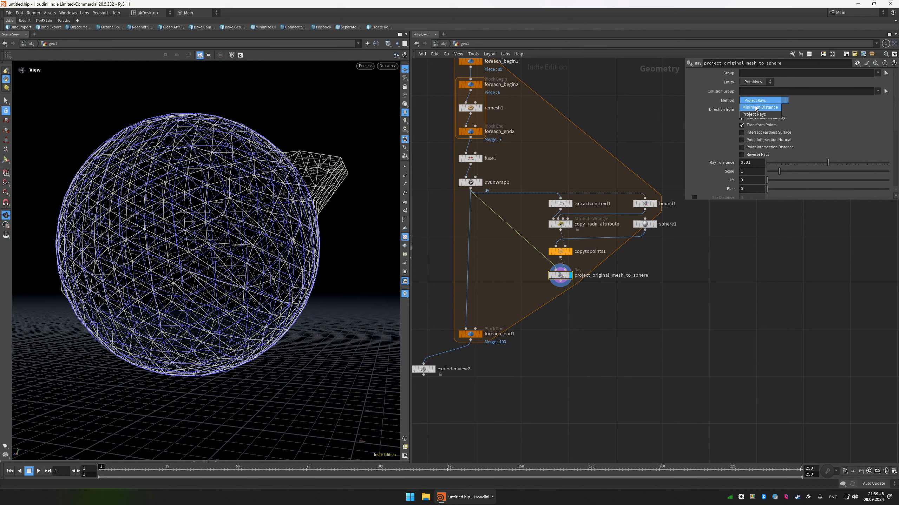
click(755, 107)
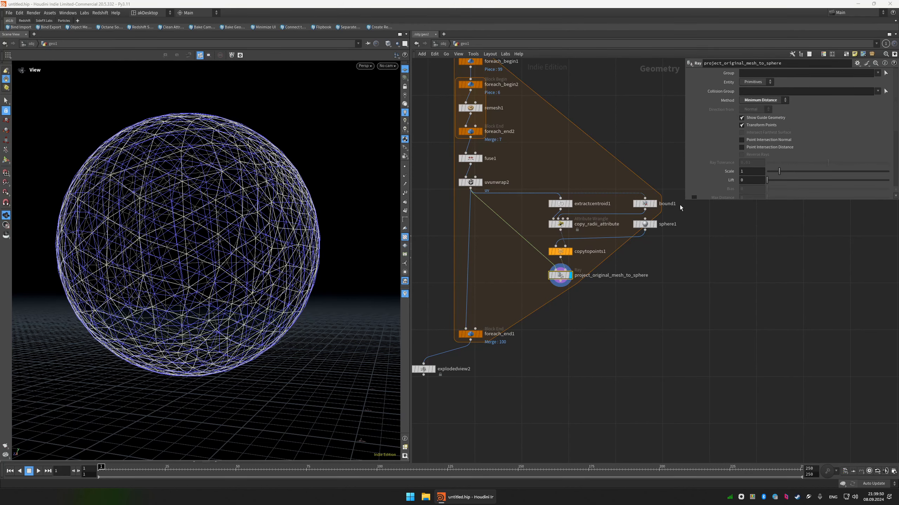
drag(684, 202, 687, 272)
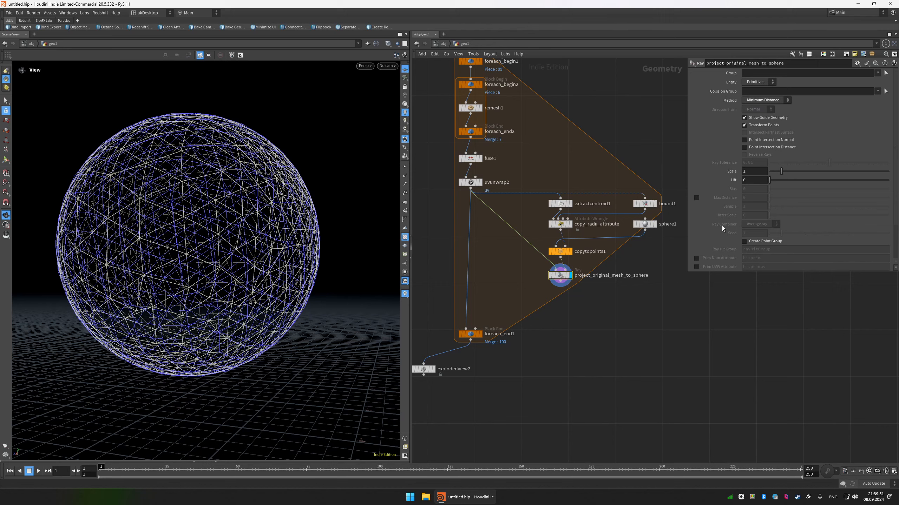
click(760, 118)
right_drag(216, 174, 269, 165)
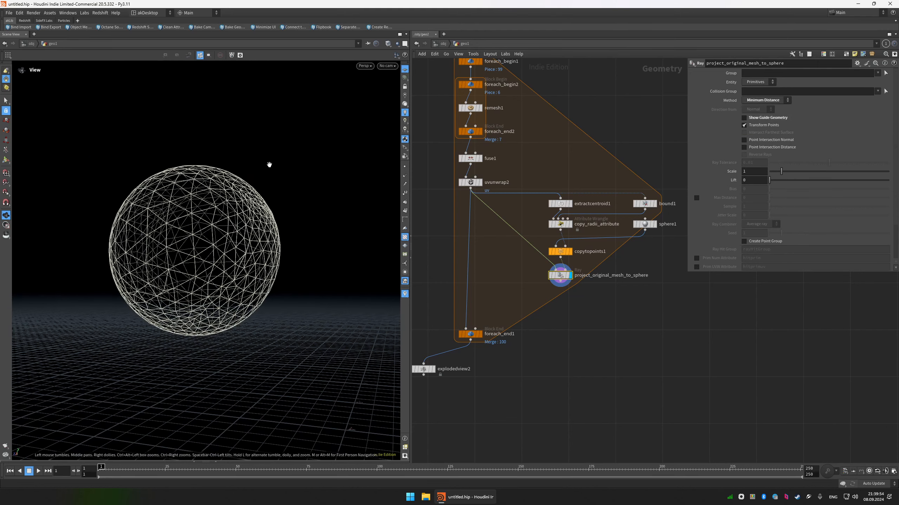
key(shift+w)
mouse_move(268, 164)
mouse_down()
mouse_move(246, 209)
mouse_move(322, 182)
mouse_up()
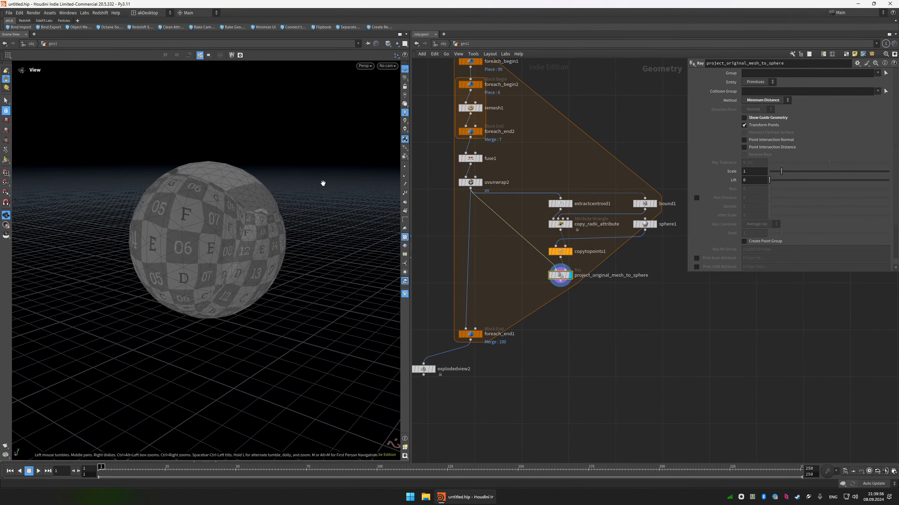
right_drag(260, 204, 267, 199)
key(shift+w)
mouse_move(267, 199)
mouse_down()
mouse_move(261, 210)
mouse_move(205, 200)
mouse_up()
Add and display a Blend Shapes node fed by uvunwrap2 and project_original_mesh_to_sphere, setting blend1 to 1.
click(471, 292)
key(Tab)
text(bl)
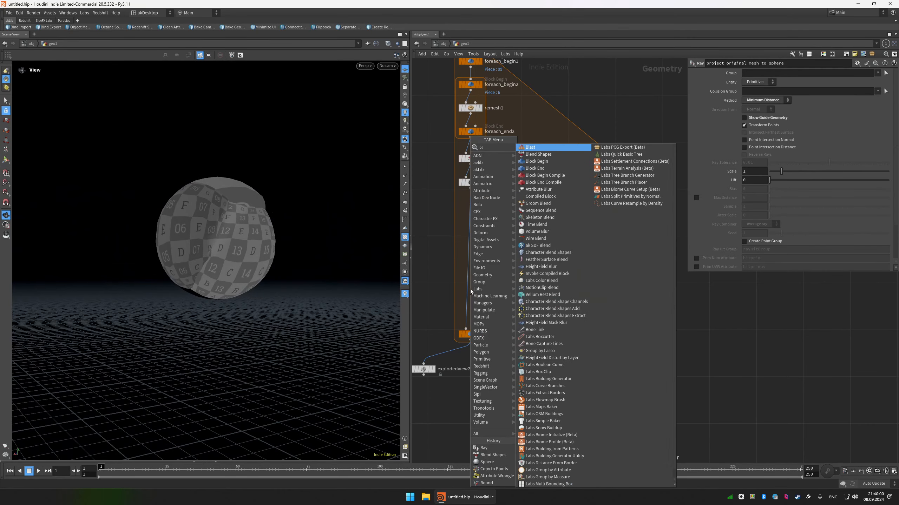
key(Return)
click(504, 304)
drag(499, 298, 476, 208)
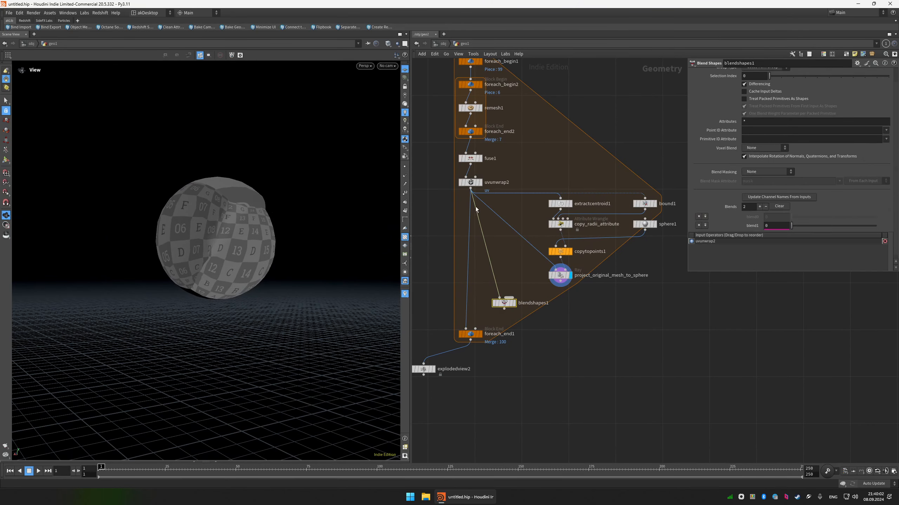
drag(512, 300, 559, 281)
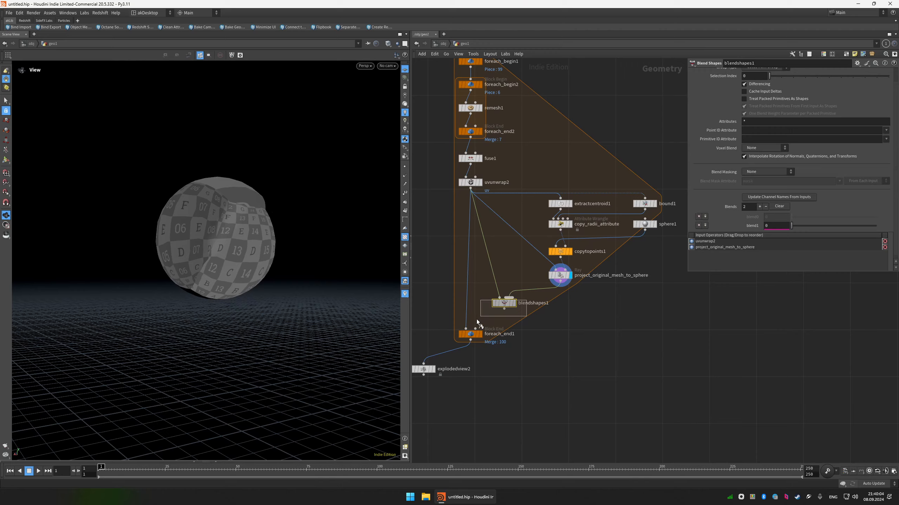
click(514, 303)
drag(791, 226, 876, 225)
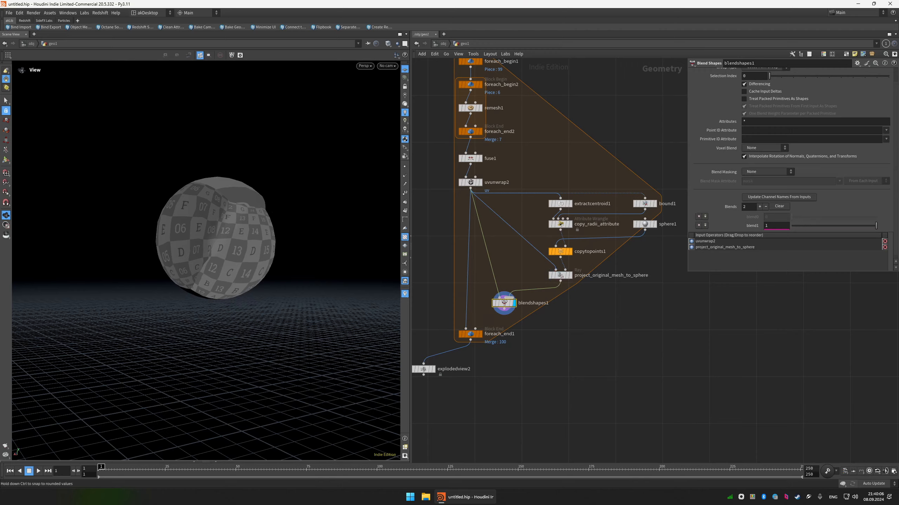
Try the blend with a Normal node after it and the UV texture hidden, then delete both nodes.
mouse_move(262, 230)
mouse_down()
mouse_move(249, 185)
mouse_move(259, 221)
mouse_up()
key(Tab)
text(n)
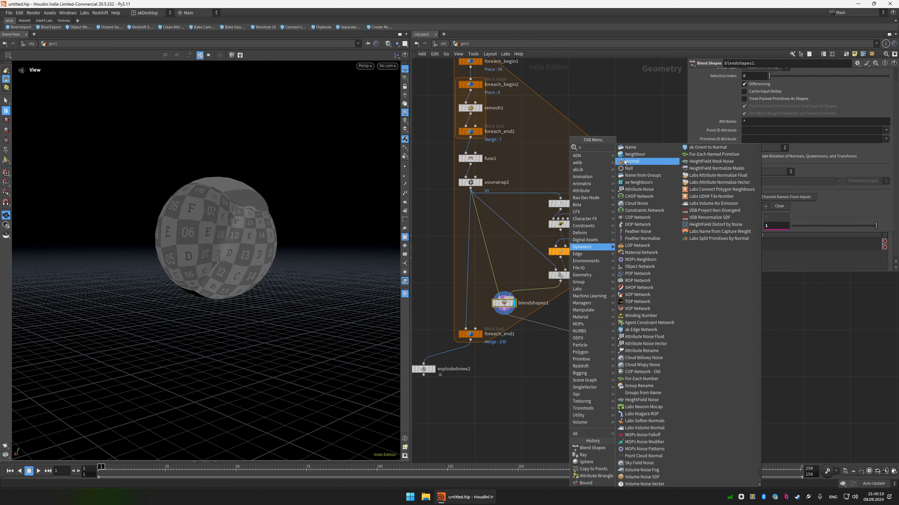
click(631, 162)
click(569, 331)
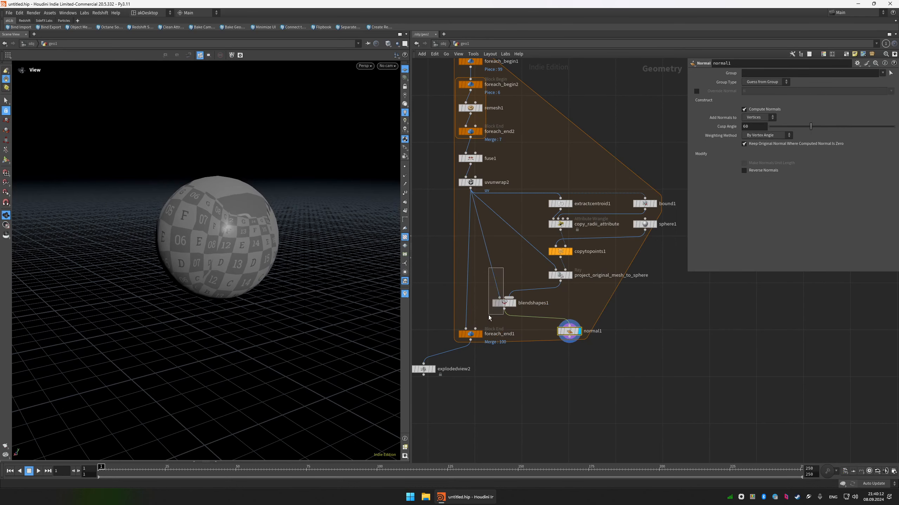
click(405, 237)
drag(864, 227, 881, 237)
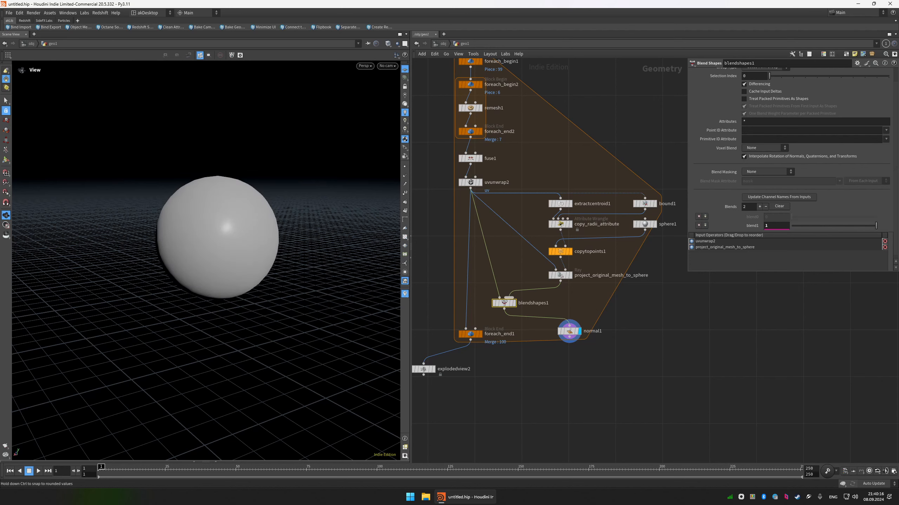
drag(609, 332, 514, 294)
key(Delete)
Add an Attribute Blur node after project_original_mesh_to_sphere and display it.
click(560, 281)
key(Tab)
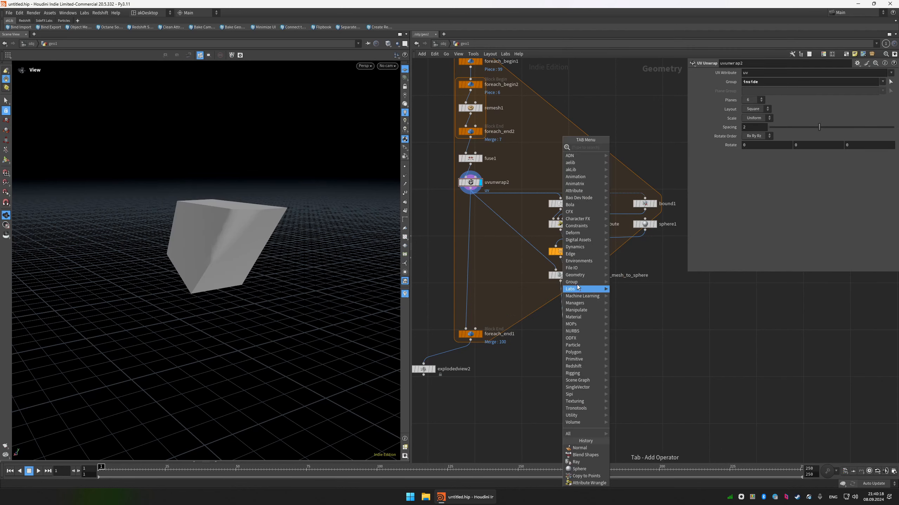
text(att)
click(631, 147)
scroll(584, 319, up, 3)
click(542, 304)
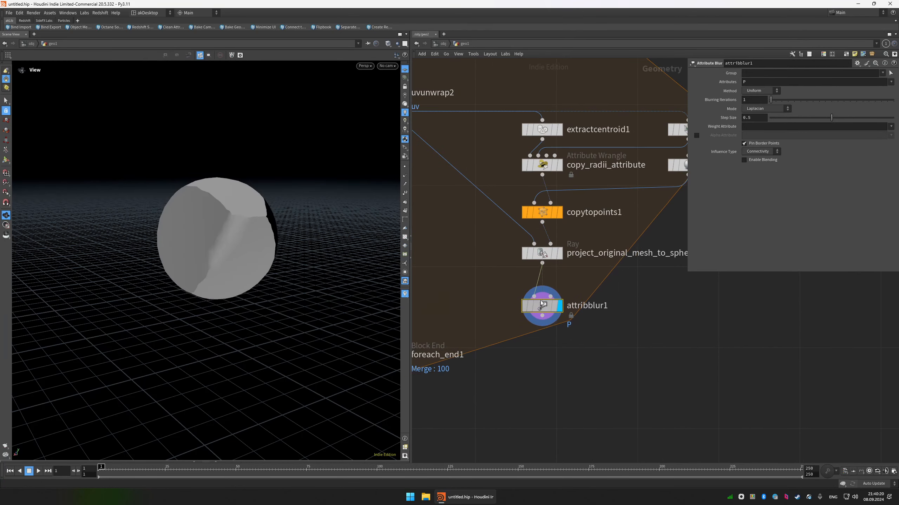
Compare the sphere's wireframe with attribblur1 bypassed and enabled, and place the node closer beneath the Ray node.
key(w)
scroll(230, 218, up, 3)
key(b)
key(b)
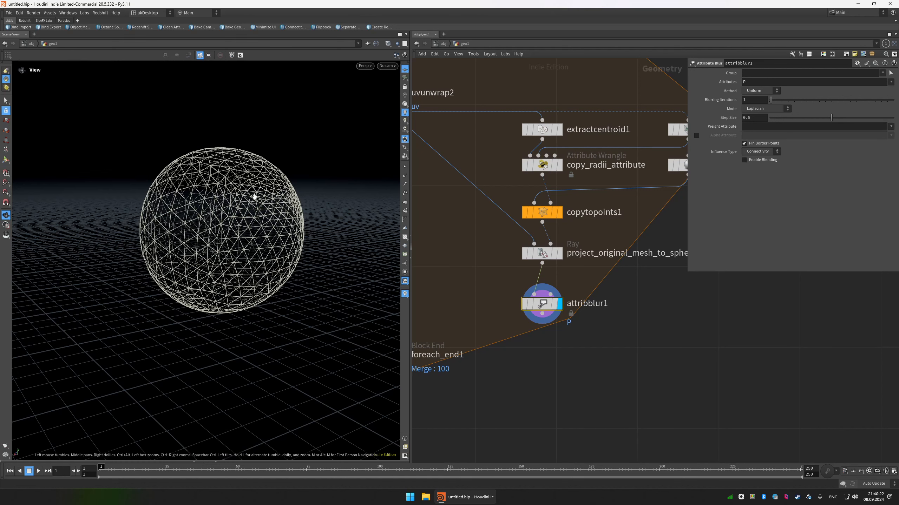
scroll(216, 196, up, 4)
key(b)
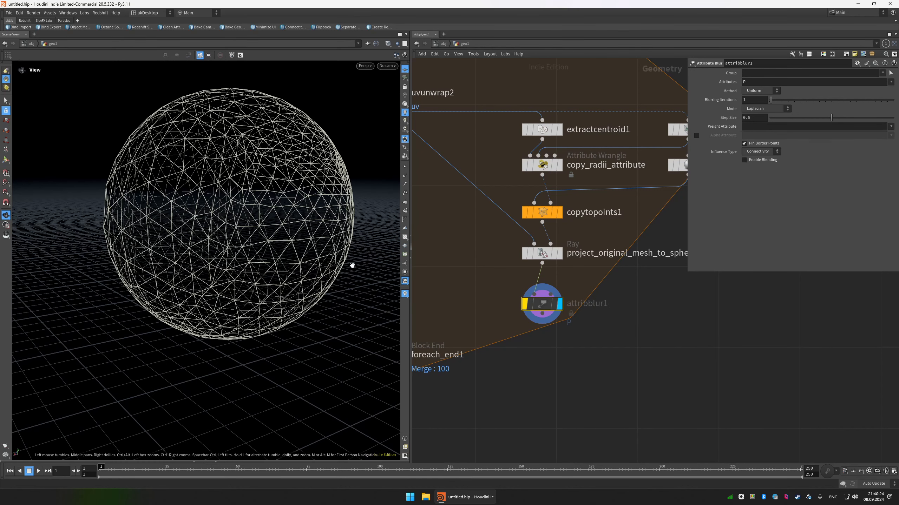
key(b)
drag(543, 305, 543, 293)
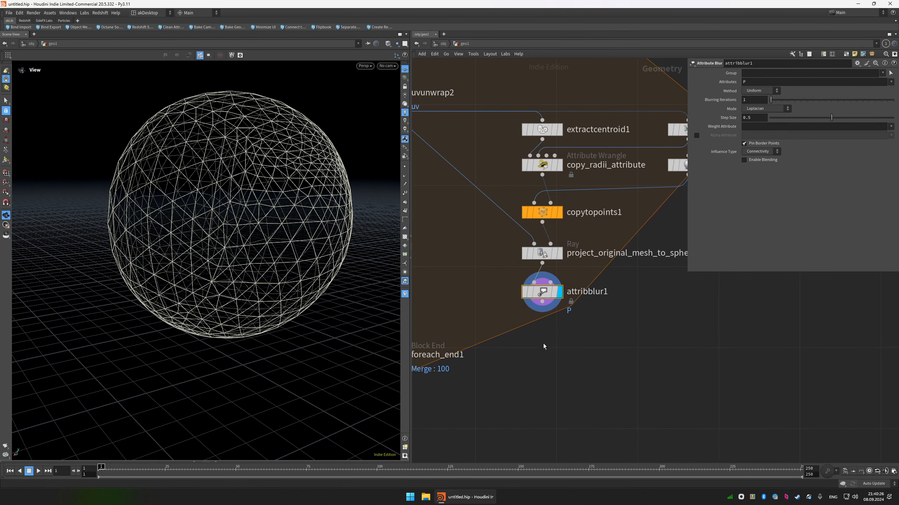
Move foreach_end1 lower to make room, and add a displayed Normal node after attribblur1.
scroll(544, 346, down, 3)
middle_drag(544, 346, 563, 288)
drag(502, 341, 415, 270)
drag(471, 300, 468, 383)
click(608, 318)
key(Tab)
text(n)
click(673, 164)
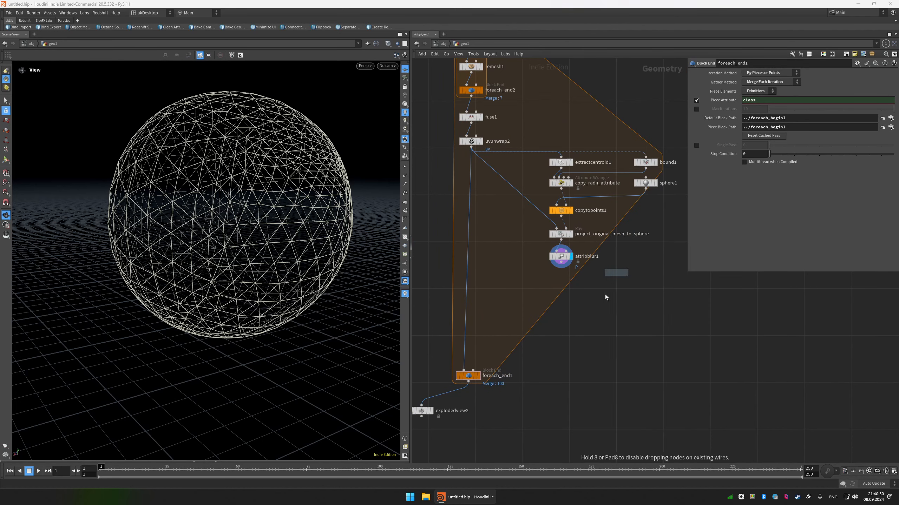
click(583, 322)
Switch the viewport to shaded display with the UV texture shown, and examine the mapping on the sphere.
key(w)
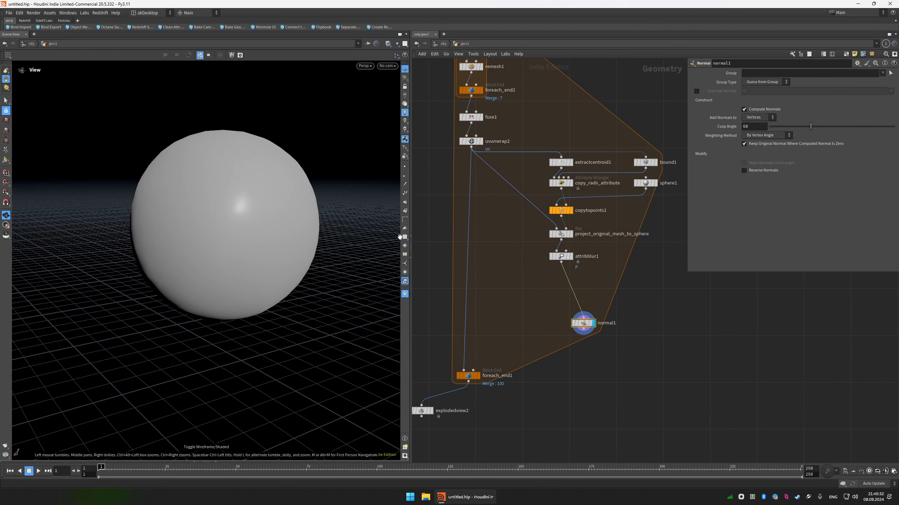
click(405, 237)
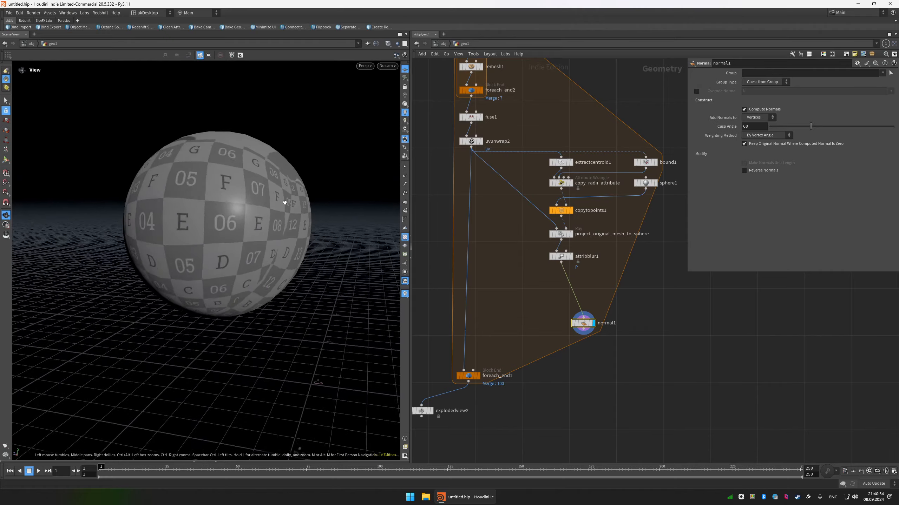
drag(281, 201, 248, 205)
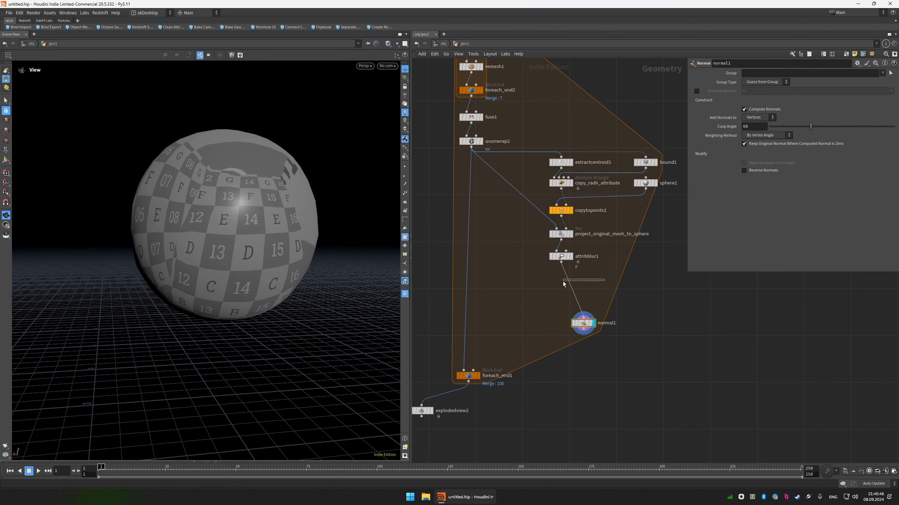
Insert a UV Project node between attribblur1 and normal1, and display it.
key(Tab)
text(uvp)
key(Return)
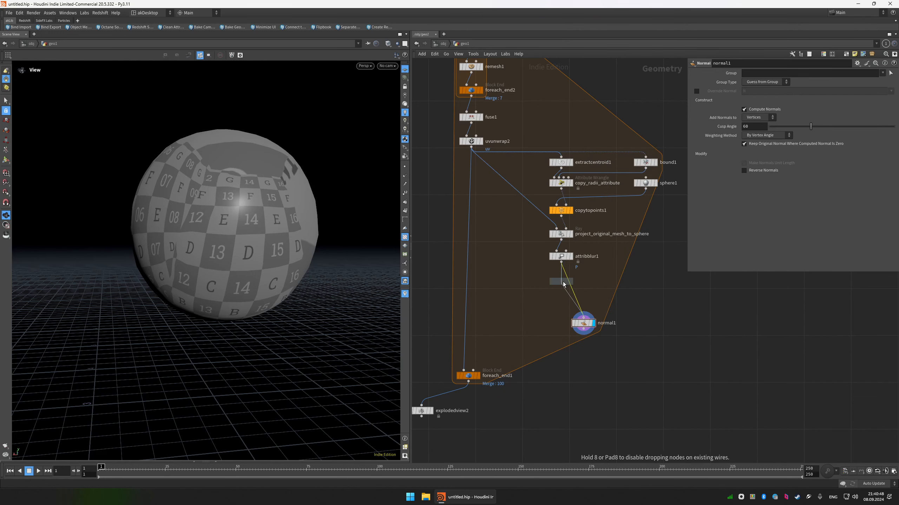
key(Tab)
text(uvpro)
key(Down)
key(Return)
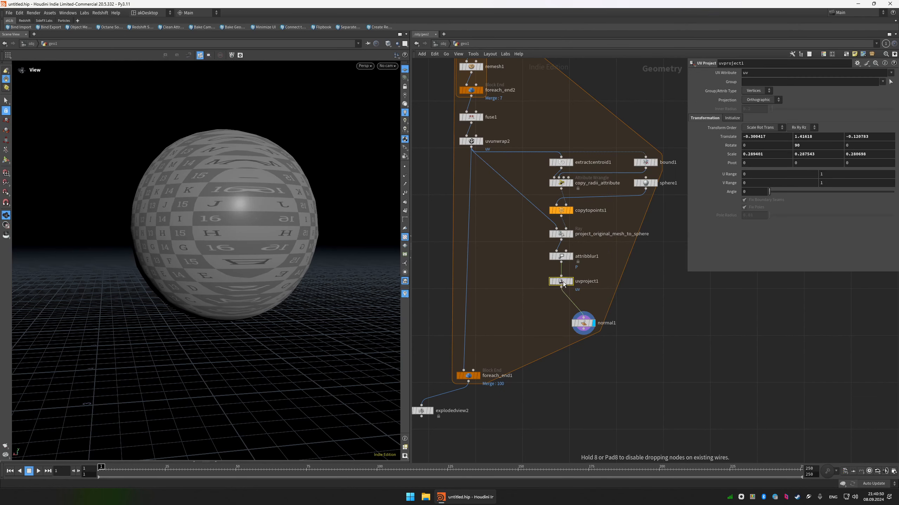
click(558, 282)
drag(557, 283, 559, 281)
Reset uvproject1's scale to 1 on all axes and set its Y rotation to 90.
ctrl+middle_click(725, 155)
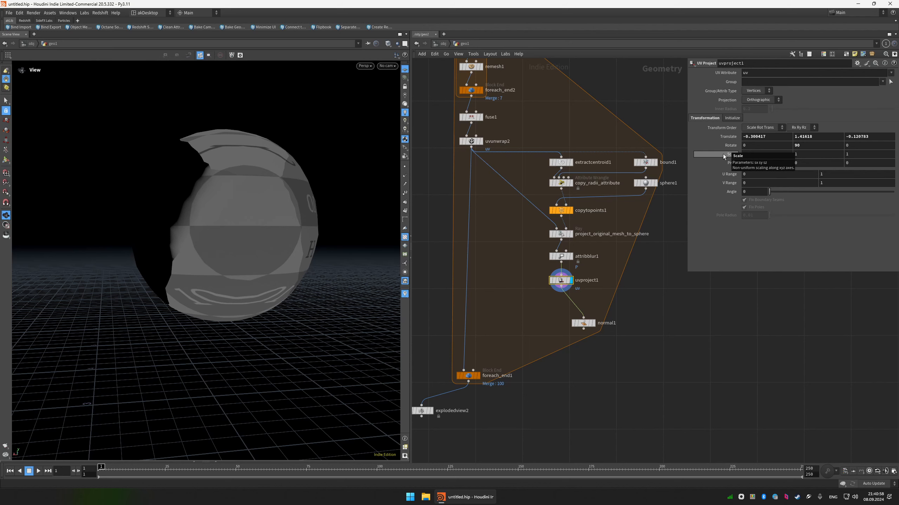
ctrl+middle_click(728, 145)
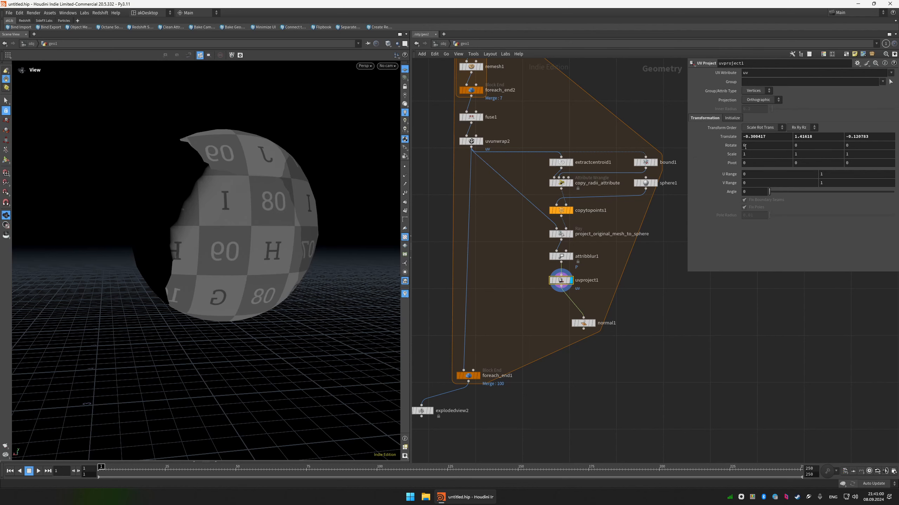
click(814, 145)
text(90)
key(Return)
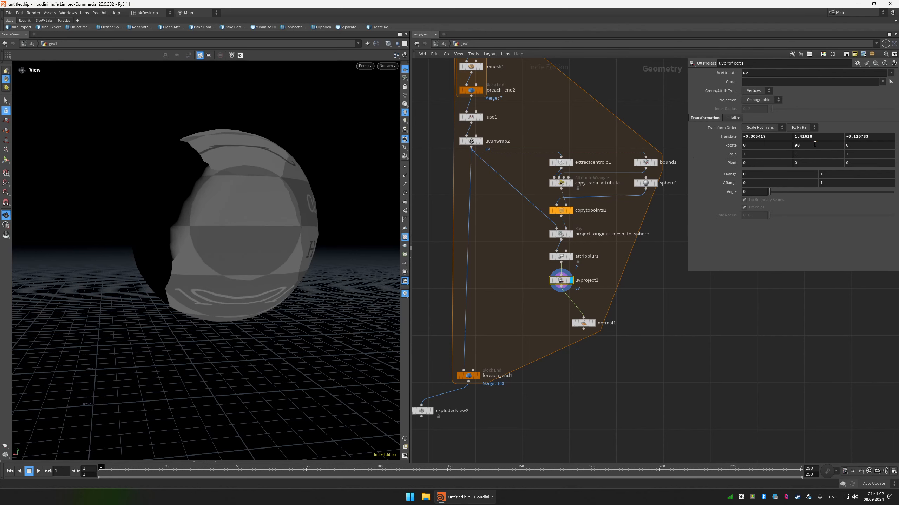
Set uvproject1's projection to Polar and display normal1 to inspect the texture around the sphere.
click(763, 101)
click(760, 114)
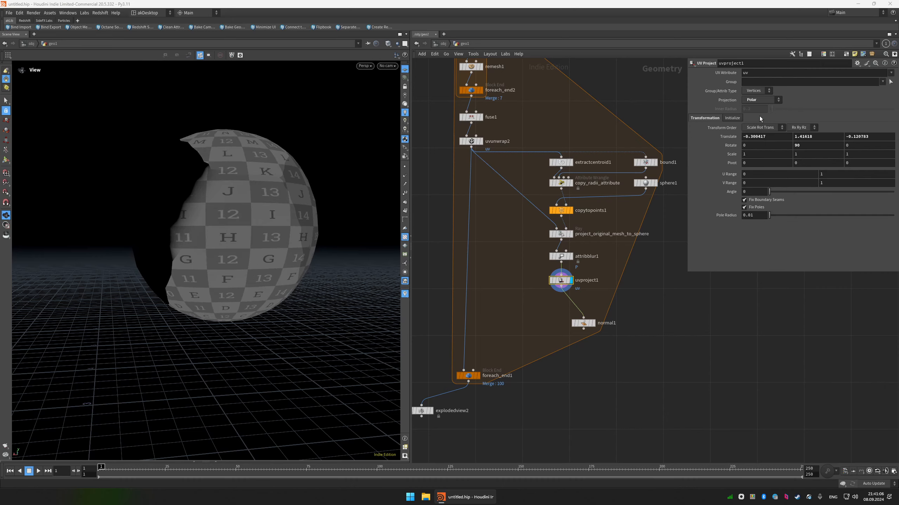
drag(614, 304, 550, 353)
key(r)
drag(151, 178, 279, 254)
right_drag(279, 255, 202, 177)
drag(190, 142, 235, 213)
right_drag(234, 213, 227, 173)
drag(198, 226, 231, 213)
right_drag(230, 215, 232, 238)
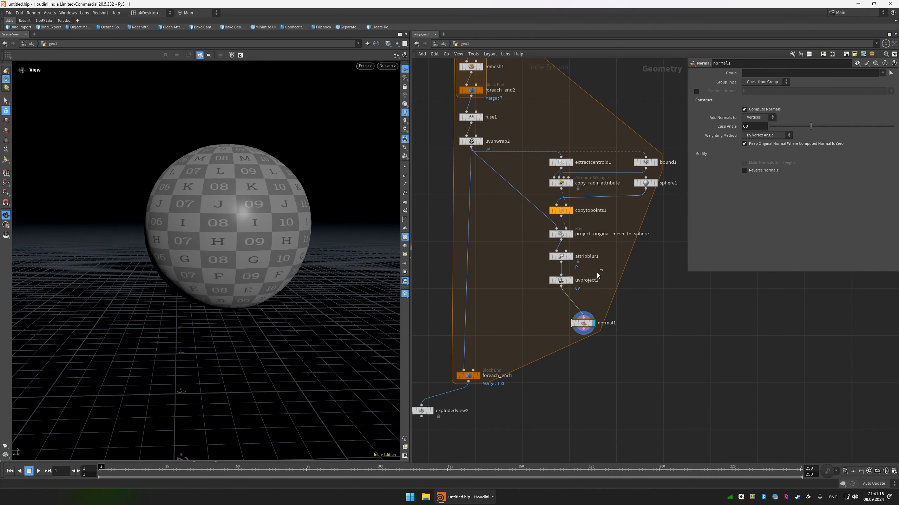
Examine uvproject1's projection and translate parameters while normal1 stays displayed.
click(563, 280)
click(584, 256)
click(631, 270)
key(r)
click(565, 257)
click(583, 323)
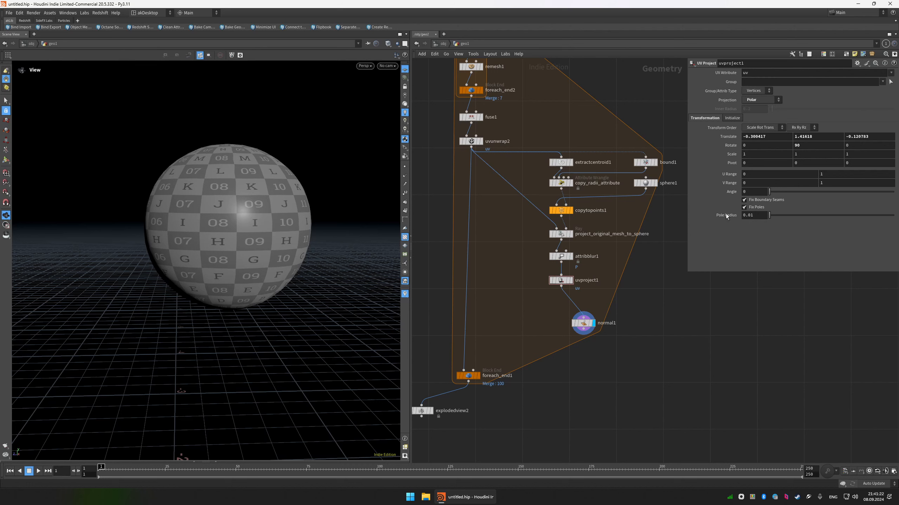
click(561, 280)
double_click(769, 136)
click(653, 287)
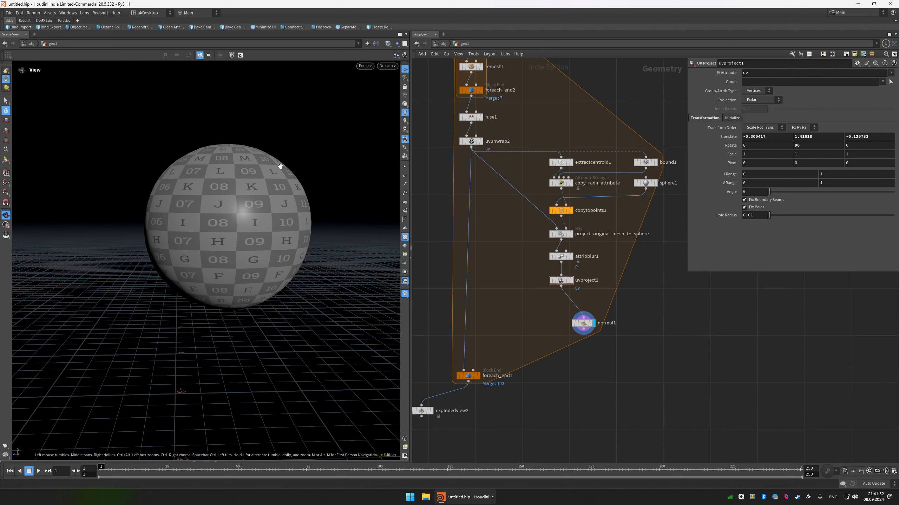
Set uvproject1's X translate to the expression centroid(0, D_X).
middle_drag(752, 136, 783, 138)
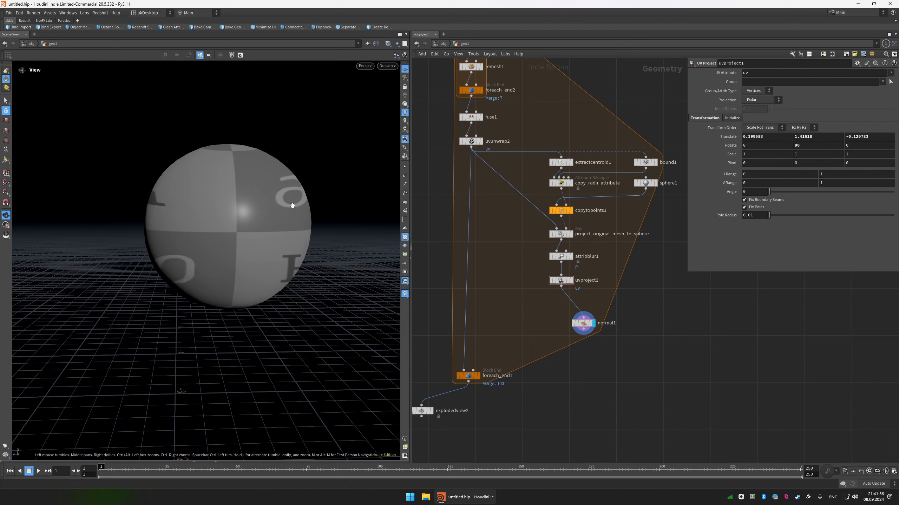
click(775, 138)
text(ce)
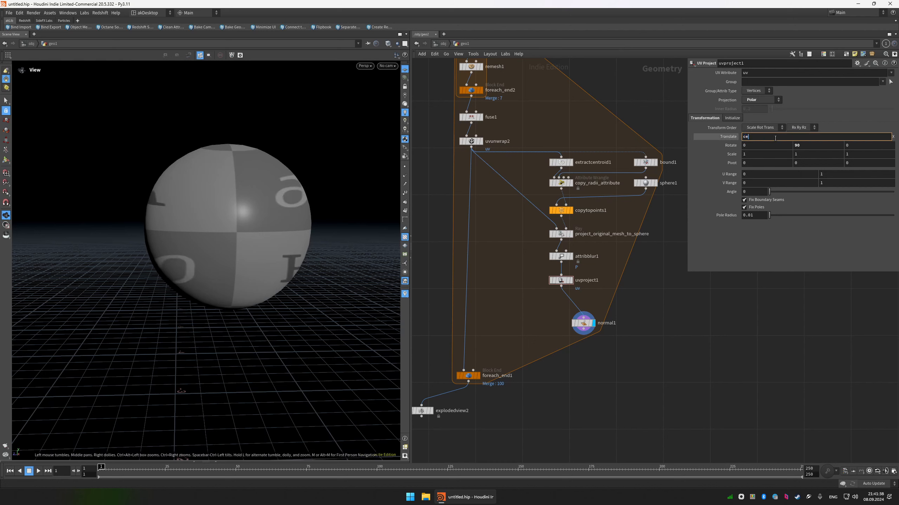
text(ntroid())
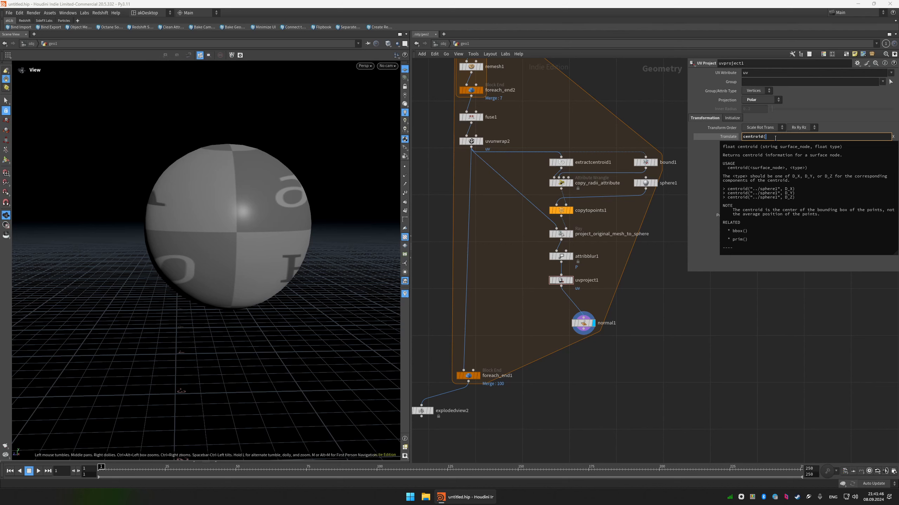
key(BackSpace)
text(")
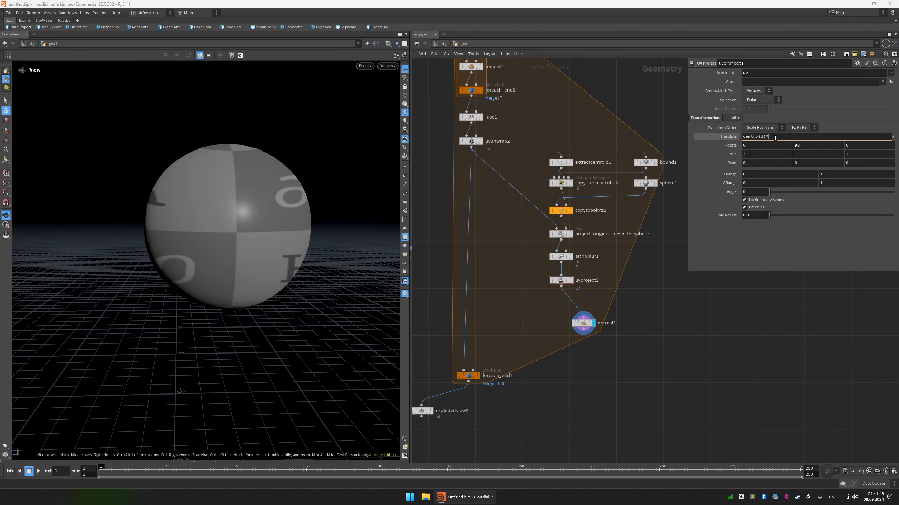
key(BackSpace)
text(0,)
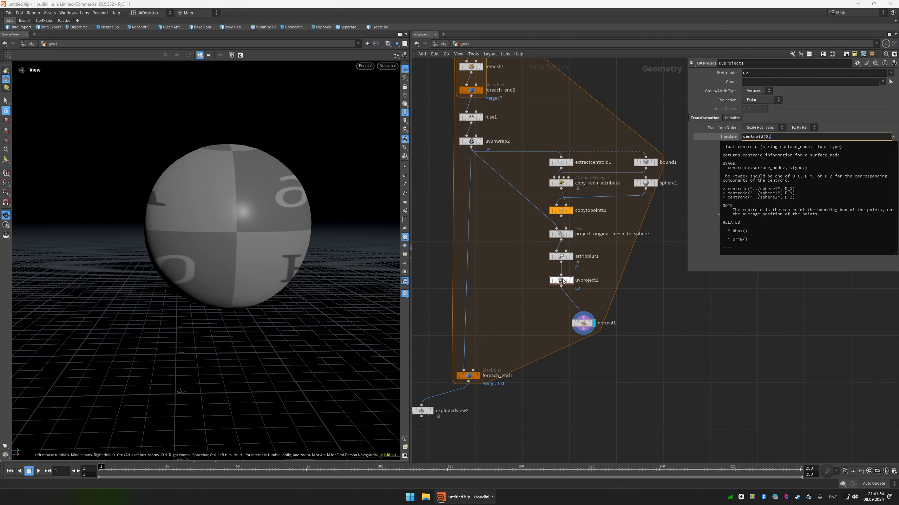
click(792, 137)
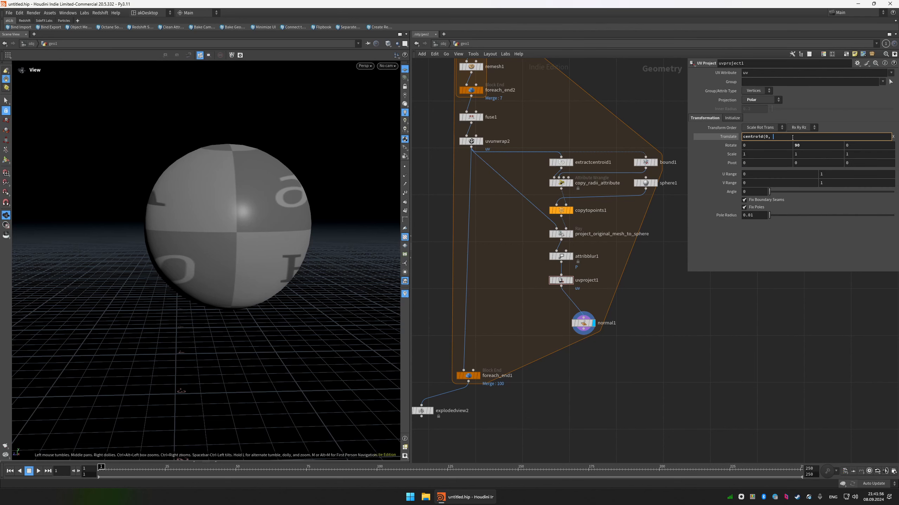
text())
Reuse the centroid expression for uvproject1's Y and Z translates, with D_Y and D_Z as their component types.
key(ctrl+a)
key(ctrl+c)
key(Tab)
key(ctrl+v)
key(Left)
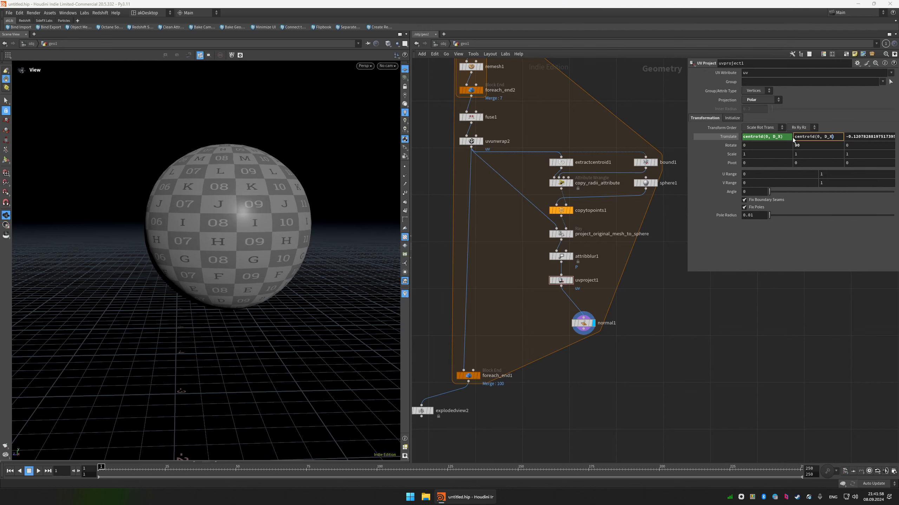
click(791, 138)
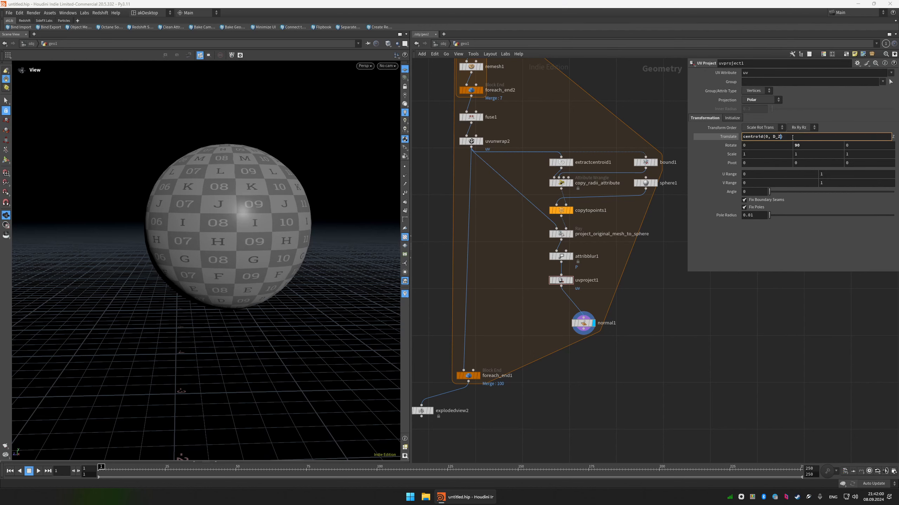
key(Return)
click(714, 140)
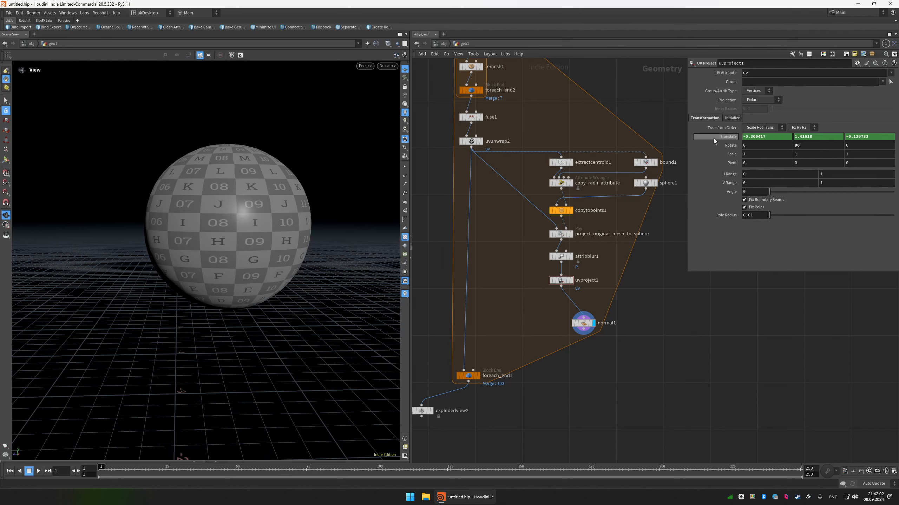
Move the normal1 node farther down and away from uvproject1 to free space in the network.
mouse_move(252, 159)
mouse_down()
mouse_move(263, 195)
mouse_move(264, 170)
mouse_up()
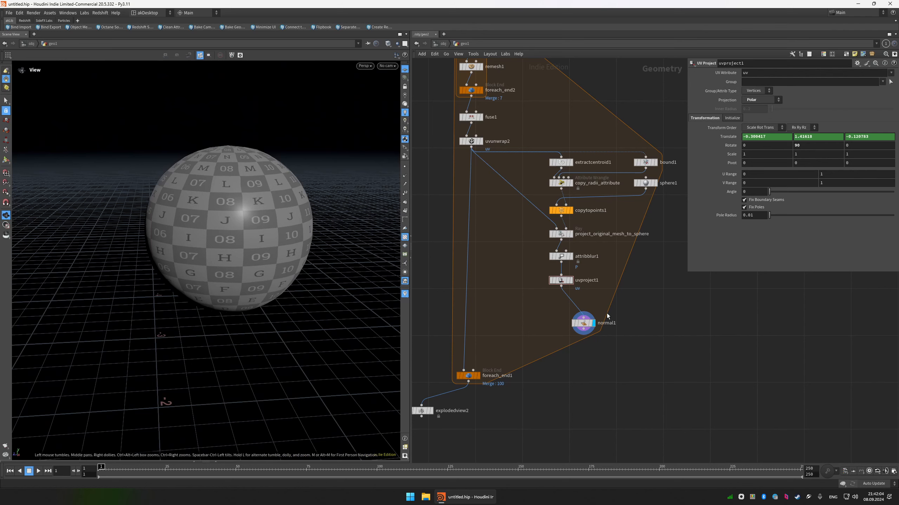
middle_drag(607, 314, 602, 247)
scroll(602, 247, down, 1)
drag(583, 257, 610, 279)
middle_drag(518, 250, 530, 271)
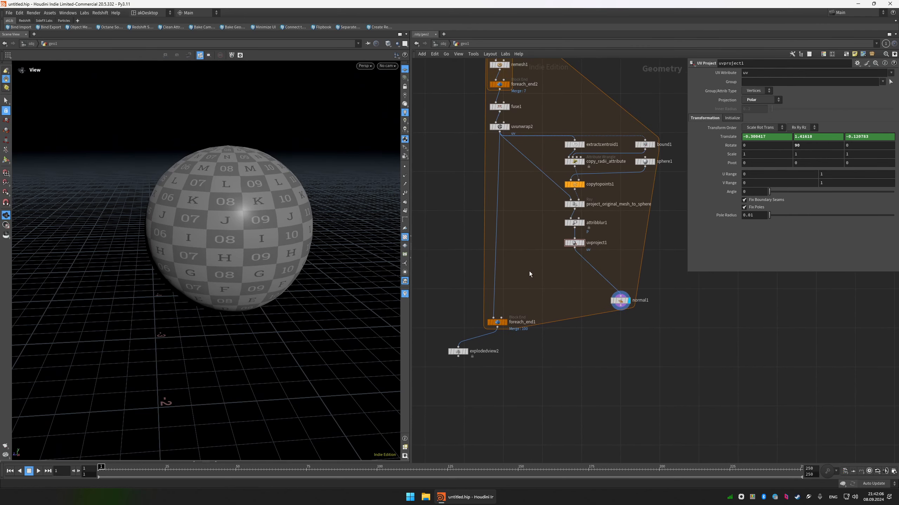
Display uvunwrap2 and inspect the unwrapped UV texture on the original fractured piece.
key(Tab)
key(Escape)
key(r)
drag(520, 121, 429, 147)
mouse_move(257, 192)
mouse_down()
mouse_move(289, 219)
mouse_move(256, 202)
mouse_up()
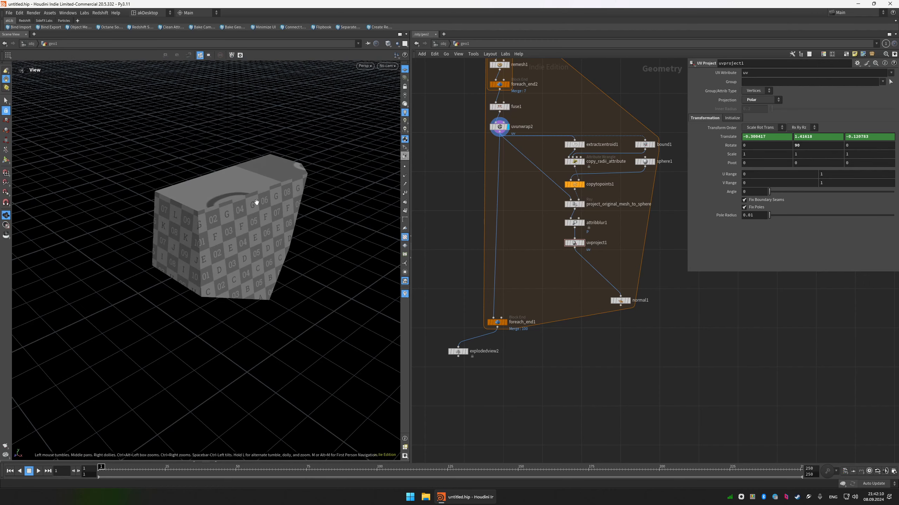
Display uvproject1 and set its UV attribute to uv2.
key(r)
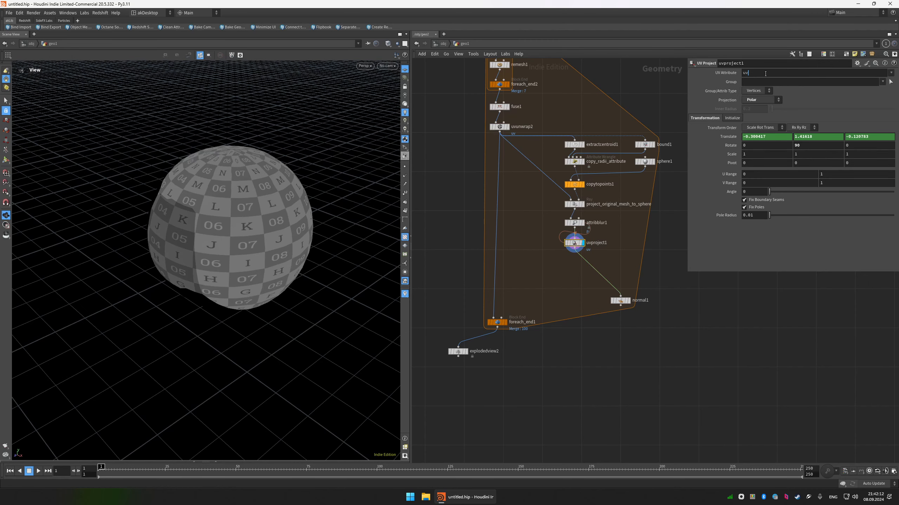
click(764, 73)
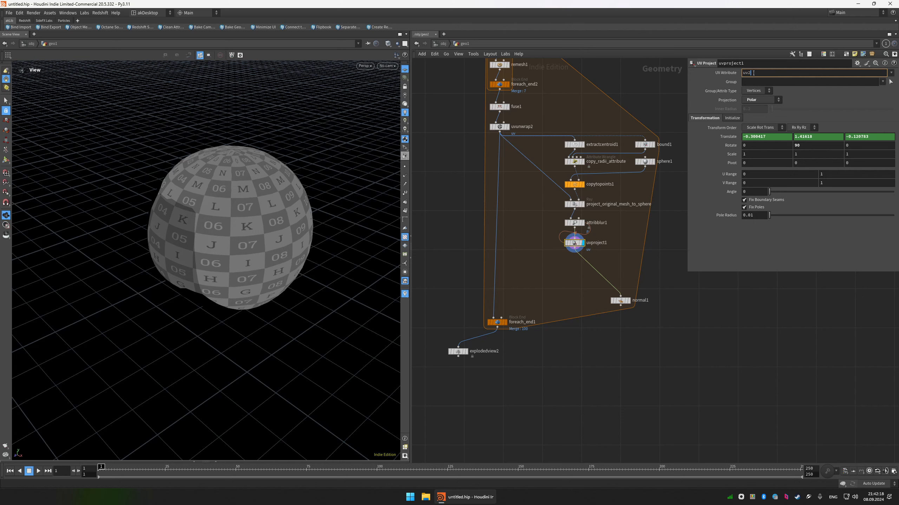
text(2)
key(Return)
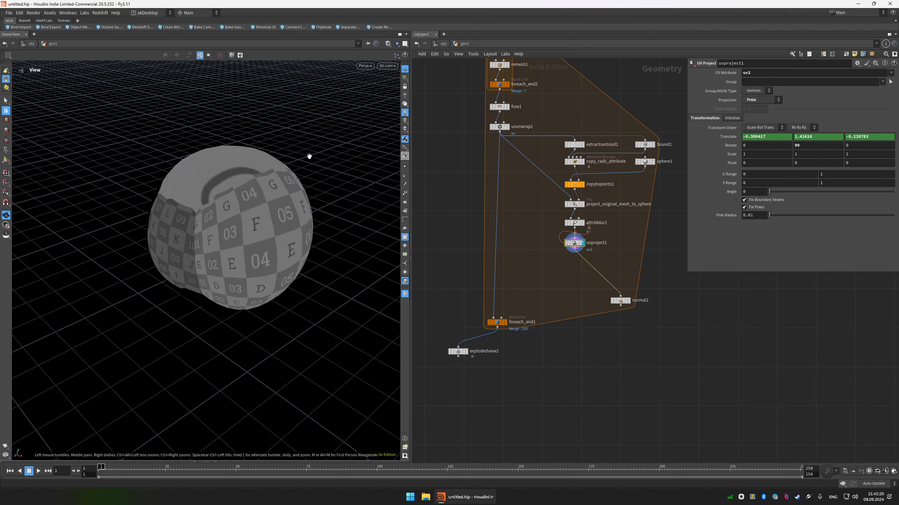
Compare the original piece at uvunwrap2 with the projected sphere at uvproject1 by displaying each in turn.
key(r)
drag(525, 118, 476, 145)
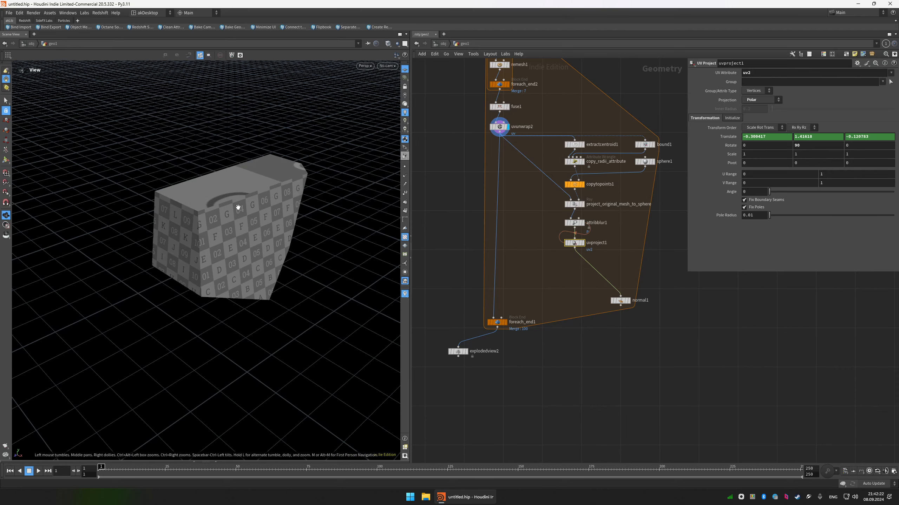
drag(236, 206, 394, 184)
key(r)
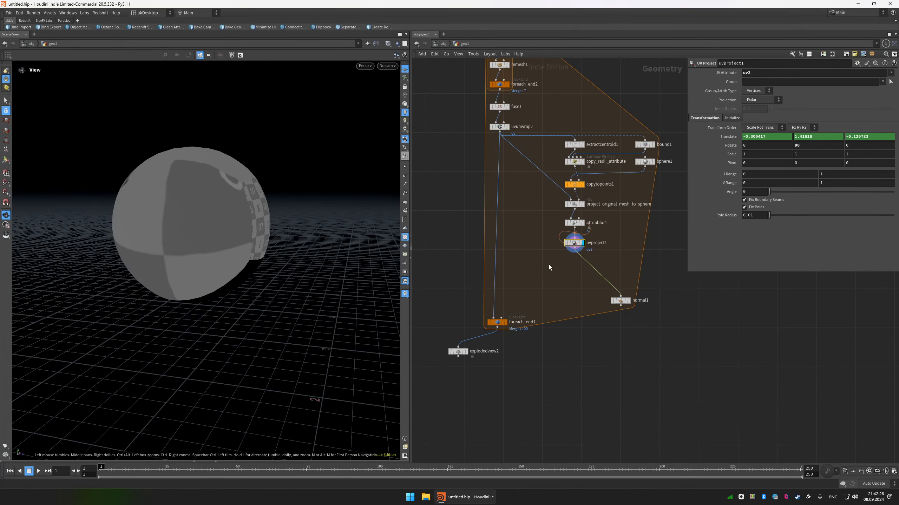
Insert a Rest Position node between uvunwrap2 and foreach_end1, and display it.
key(Tab)
text(rest)
key(Return)
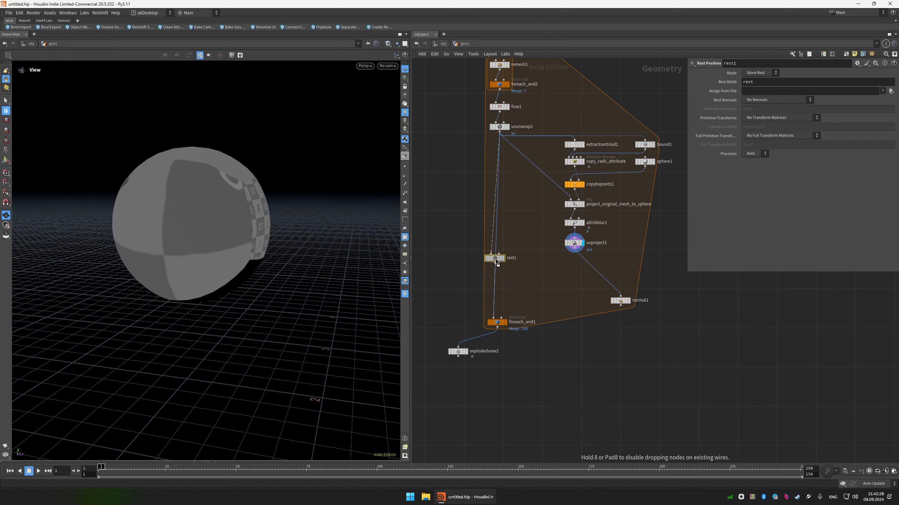
click(500, 264)
key(r)
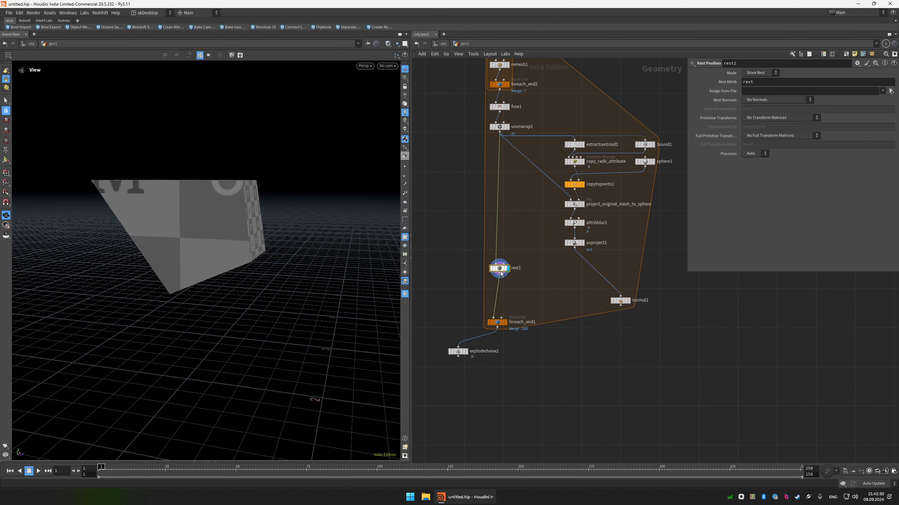
Connect uvproject1's output to rest1's second input and keep rest1 displayed.
drag(500, 271, 500, 265)
click(504, 258)
click(574, 248)
key(r)
click(570, 244)
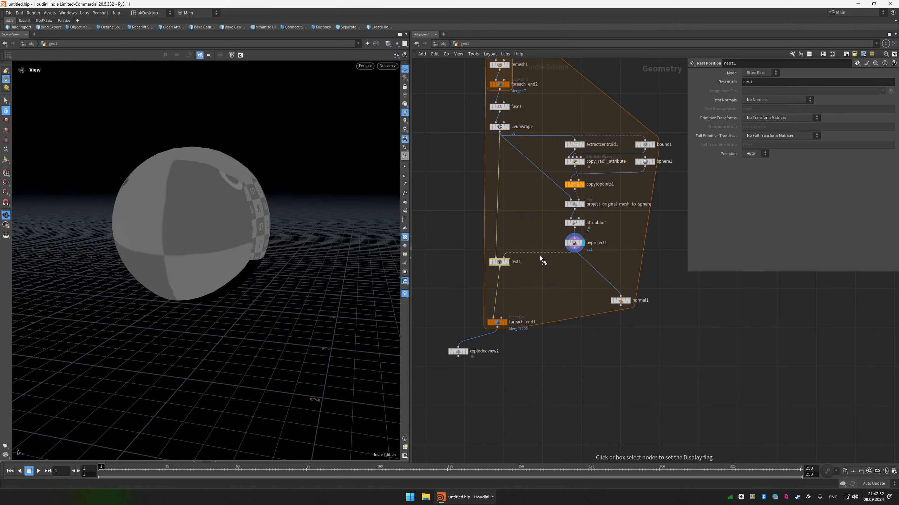
click(499, 262)
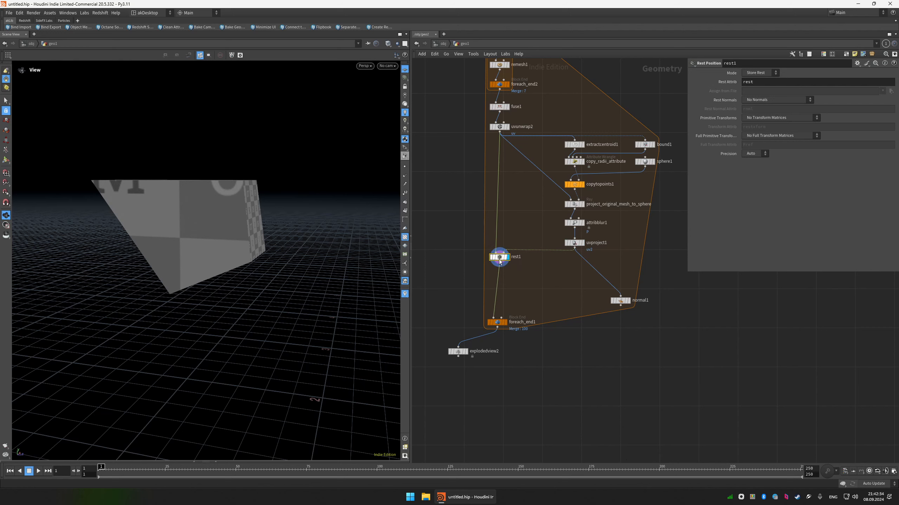
Set rest1's rest attribute name to rest_sphere.
double_click(793, 83)
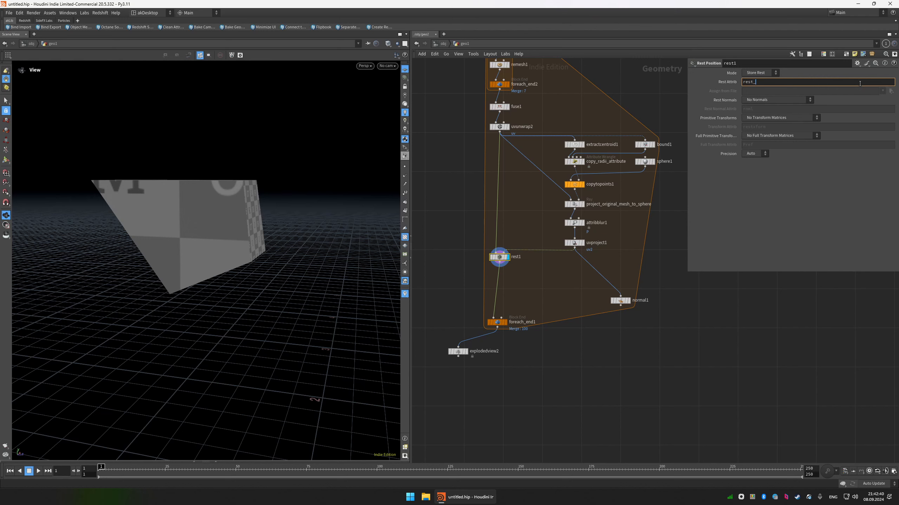
text(re)
key(Return)
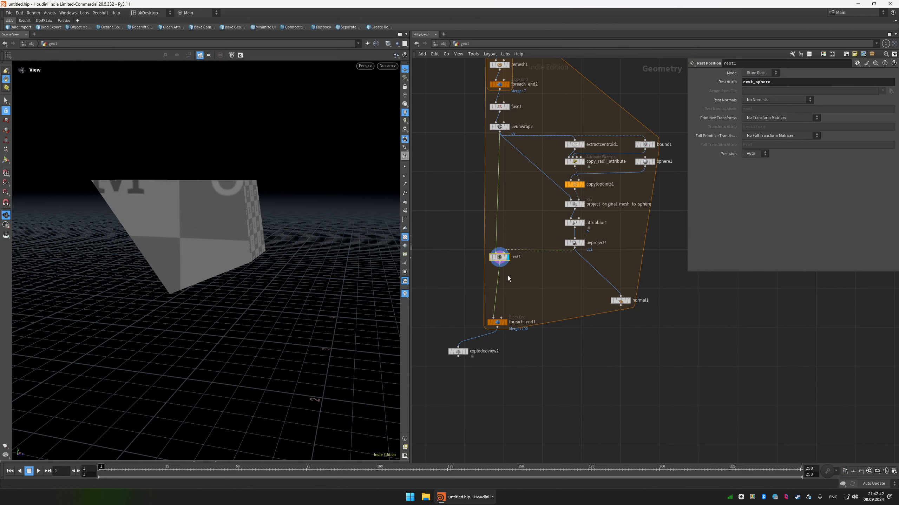
Check rest1's point attributes, including rest_sphere, in the Geometry Spreadsheet and close it.
middle_drag(507, 278, 513, 236)
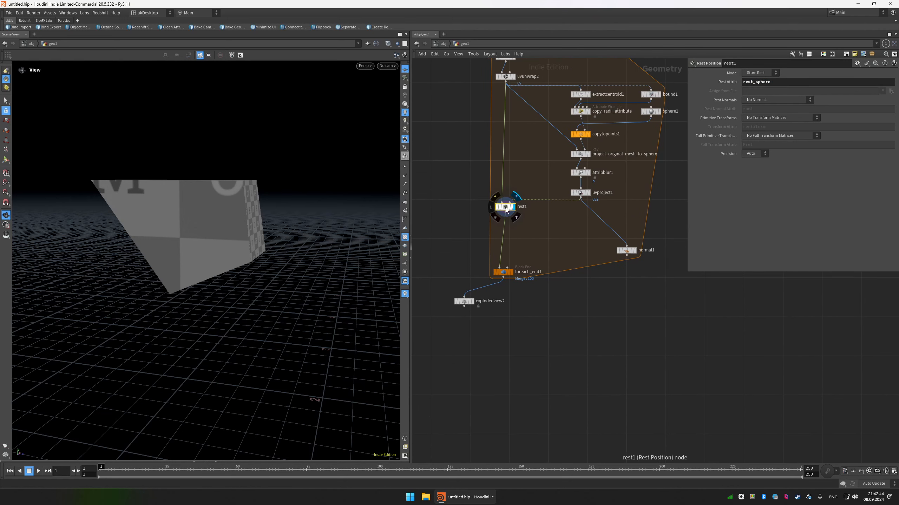
key(alt+shift+s)
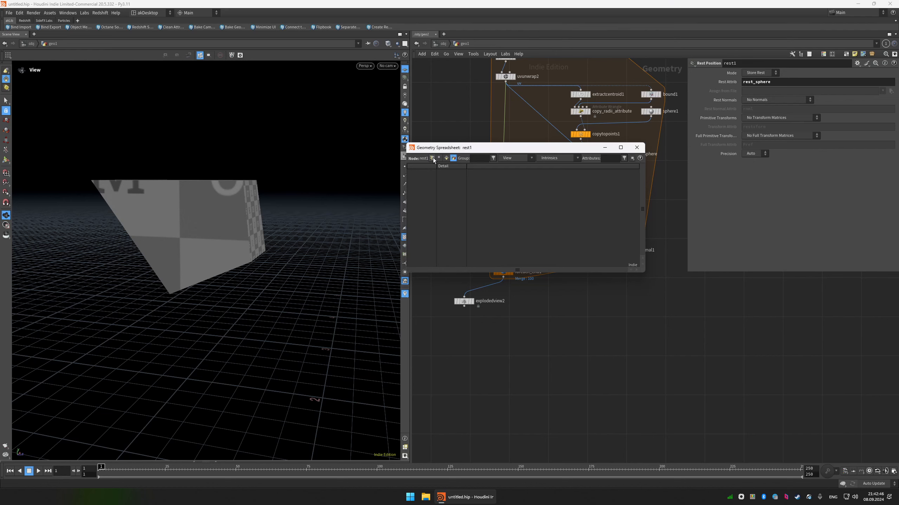
click(433, 158)
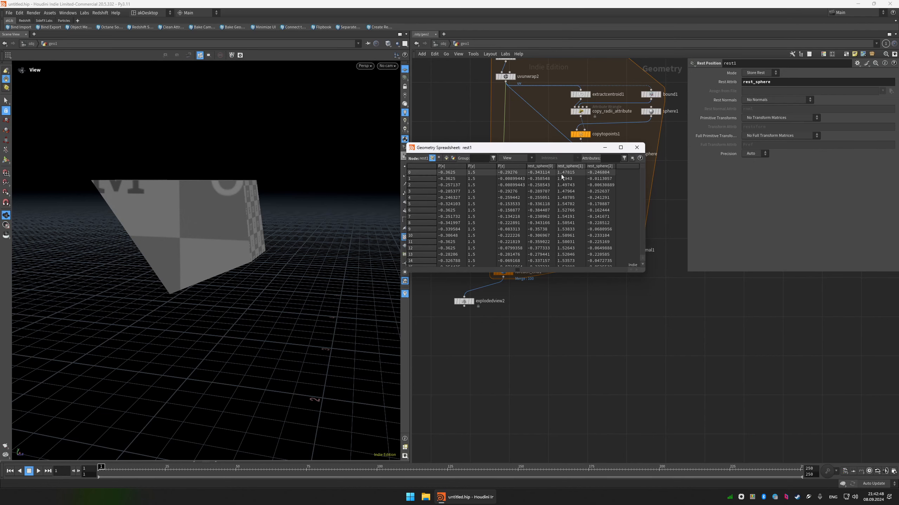
click(636, 147)
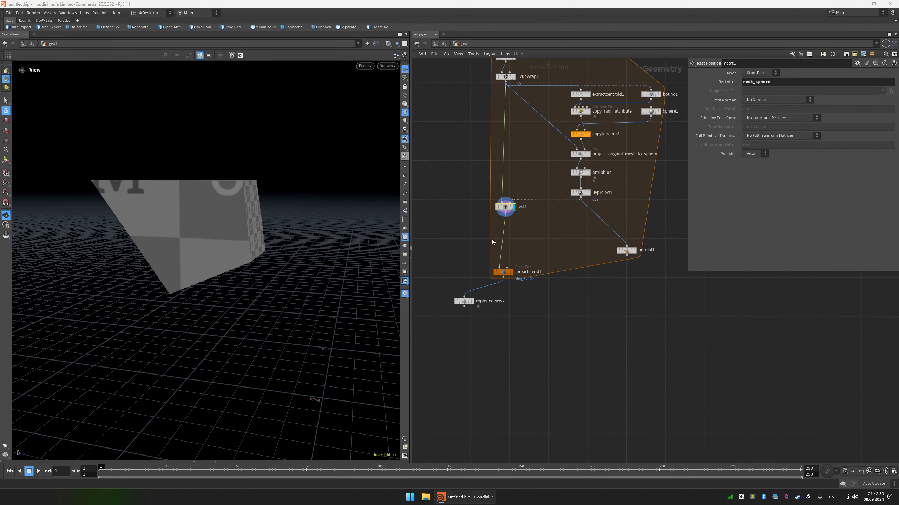
Insert an Attribute Copy node between rest1 and foreach_end1, feed uvproject1 into its second input, and display it.
key(Tab)
text(attco)
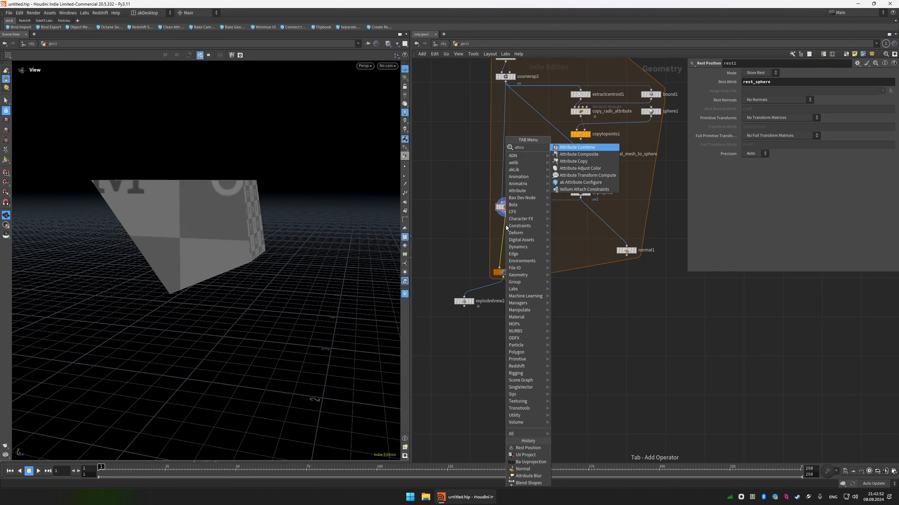
click(573, 161)
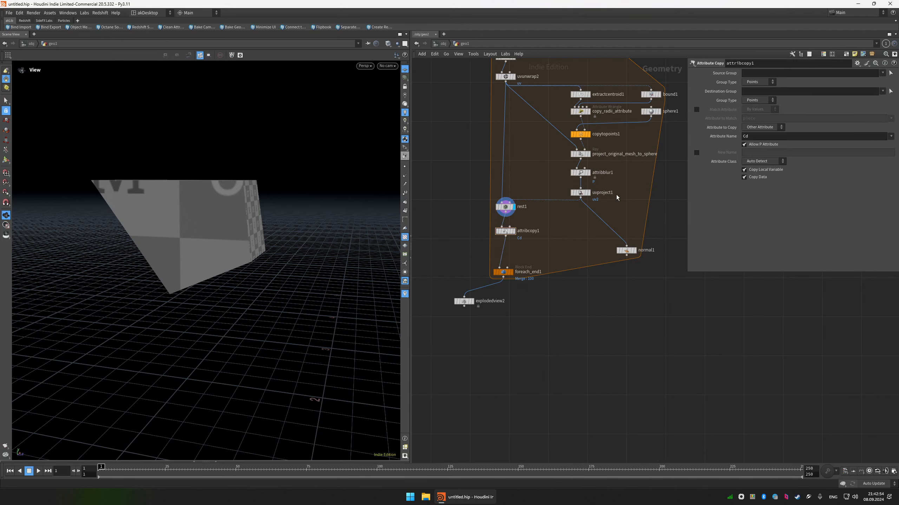
click(509, 226)
drag(542, 220, 487, 243)
key(r)
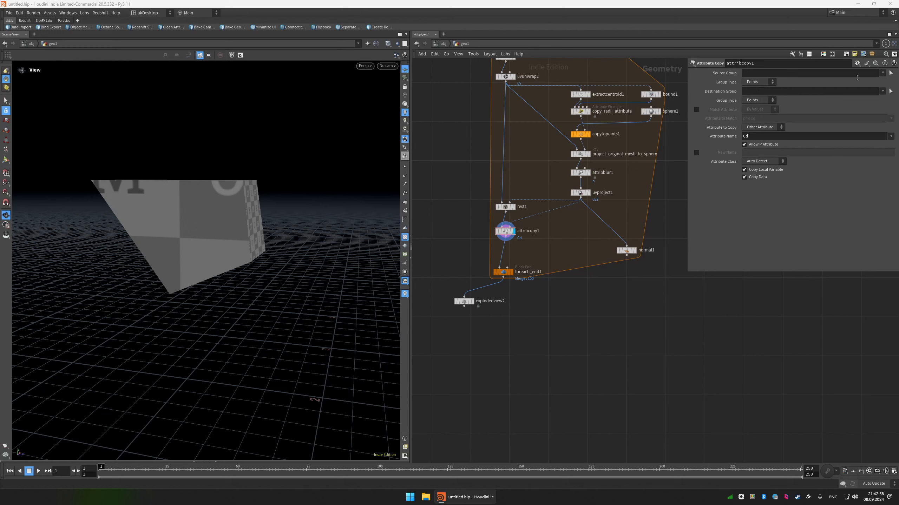
Set attribcopy1's source and destination group types to Vertices and its attribute name to uv2.
click(759, 82)
click(752, 89)
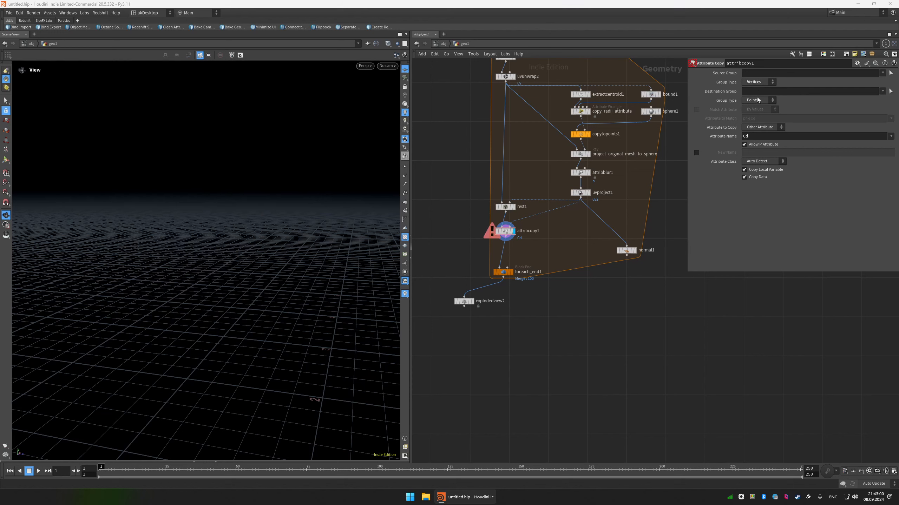
click(757, 100)
click(752, 108)
double_click(803, 137)
text(uv2)
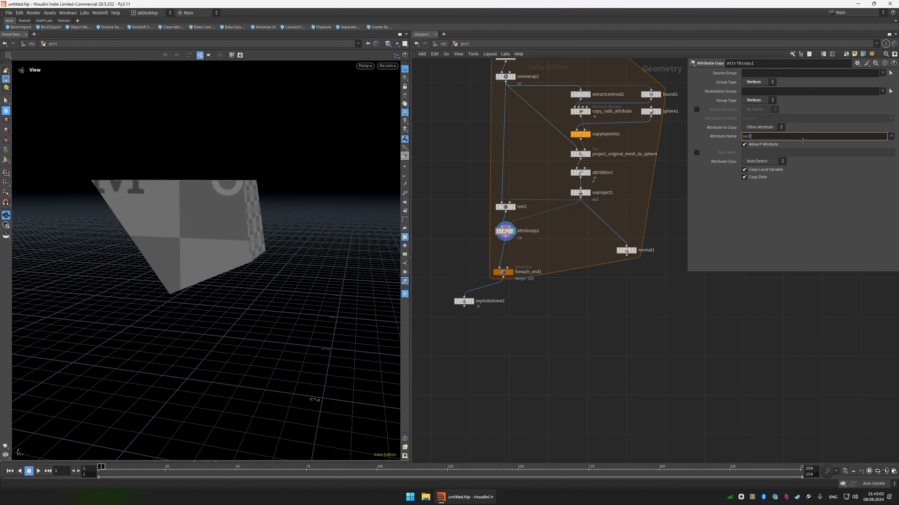
key(Return)
Move foreach_end1 and explodedview2 farther below attribcopy1, and delete the unused normal1 node.
drag(526, 357, 468, 300)
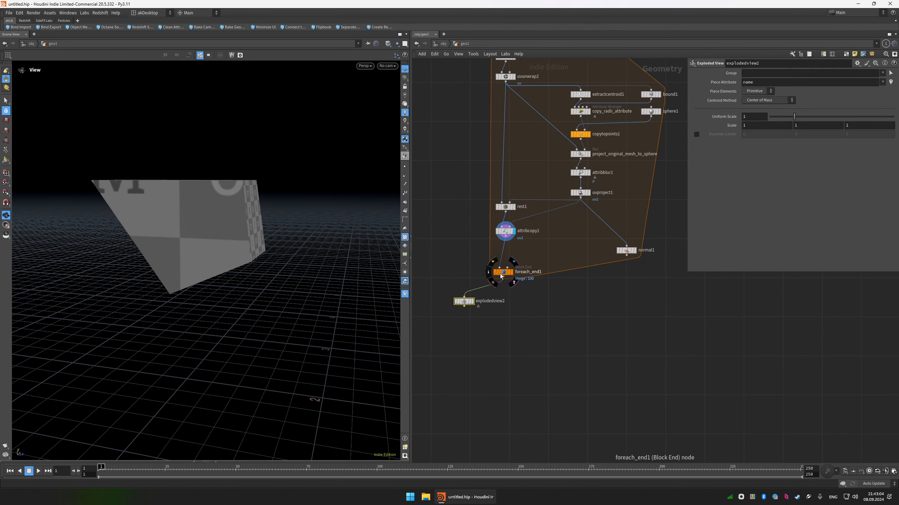
shift+drag(540, 342, 502, 329)
click(547, 270)
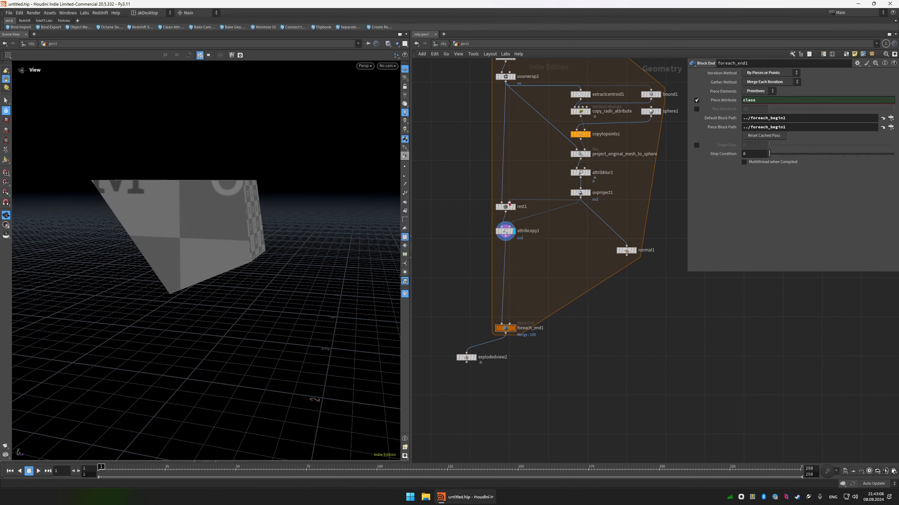
drag(506, 235, 507, 229)
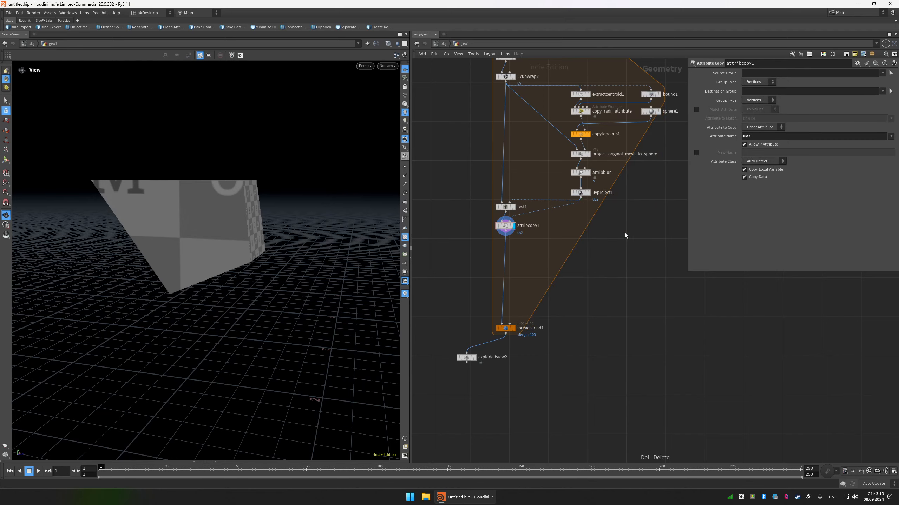
Insert an Attribute VOP between attribcopy1 and foreach_end1 and rename it height_mask.
key(Tab)
text(attv)
click(684, 149)
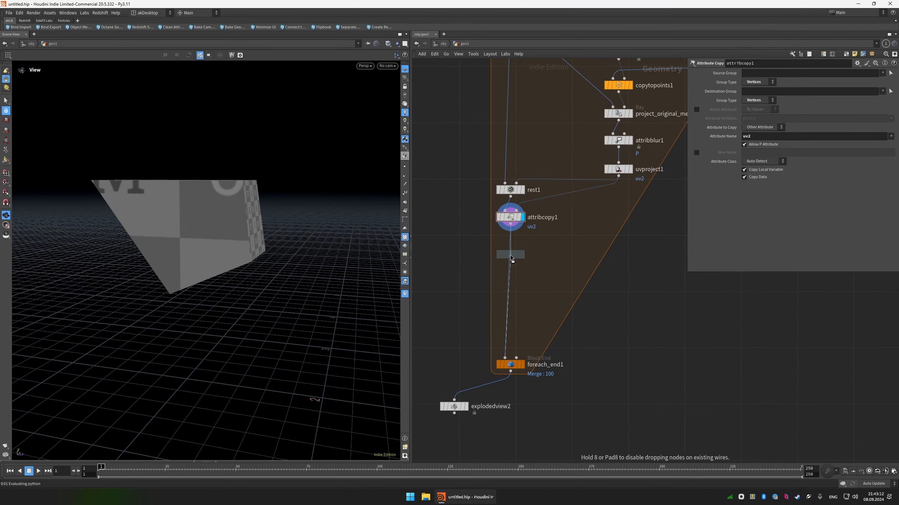
click(510, 255)
double_click(543, 255)
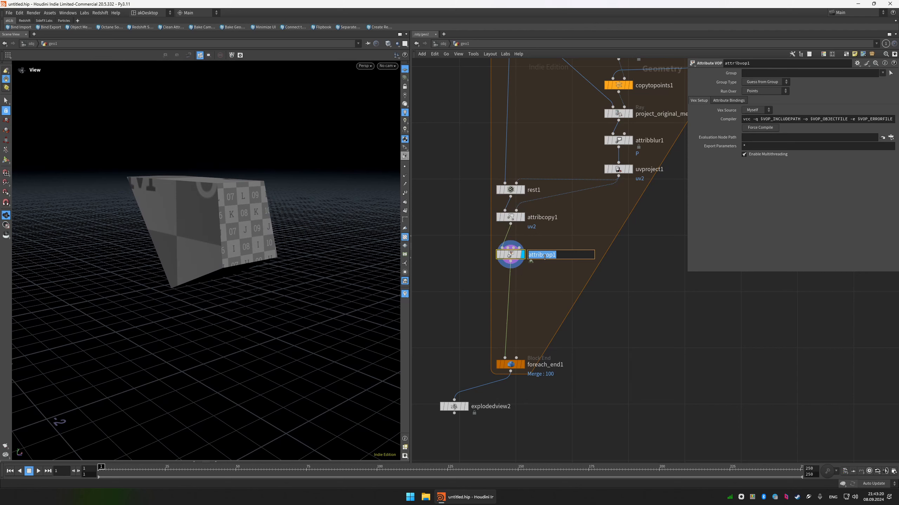
text(height_mask)
key(Return)
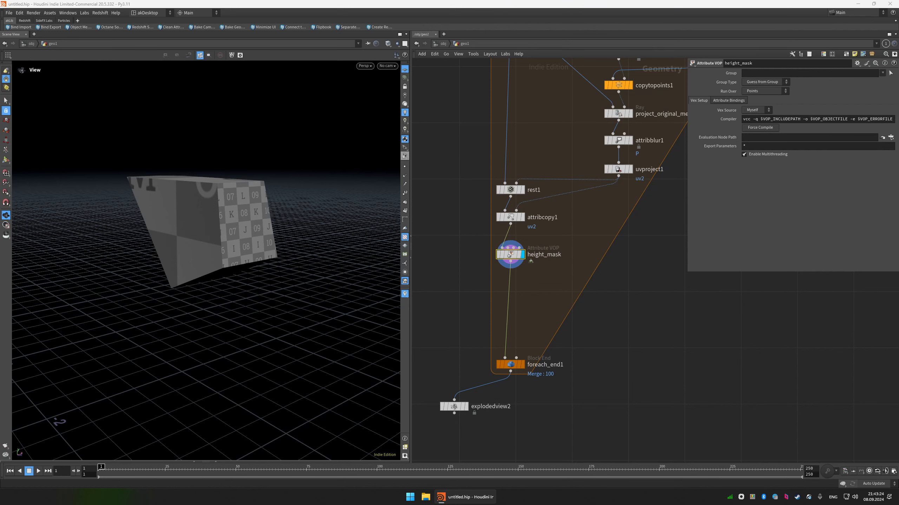
Inside height_mask, add a Relative to Bounding Box node fed by the global P and OpInput1 outputs.
double_click(513, 256)
scroll(589, 273, down, 3)
drag(582, 276, 492, 261)
middle_drag(559, 268, 555, 289)
key(Tab)
click(639, 191)
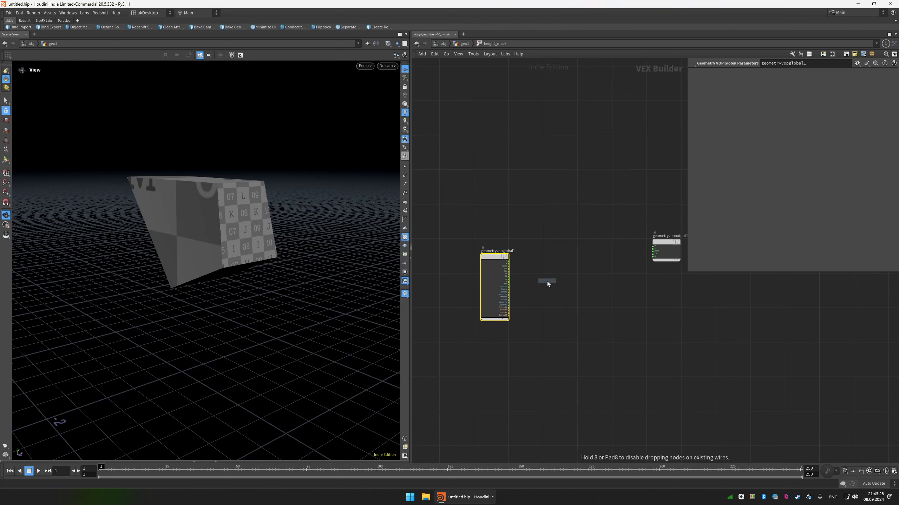
click(548, 284)
scroll(537, 285, up, 3)
click(533, 295)
click(489, 244)
click(533, 286)
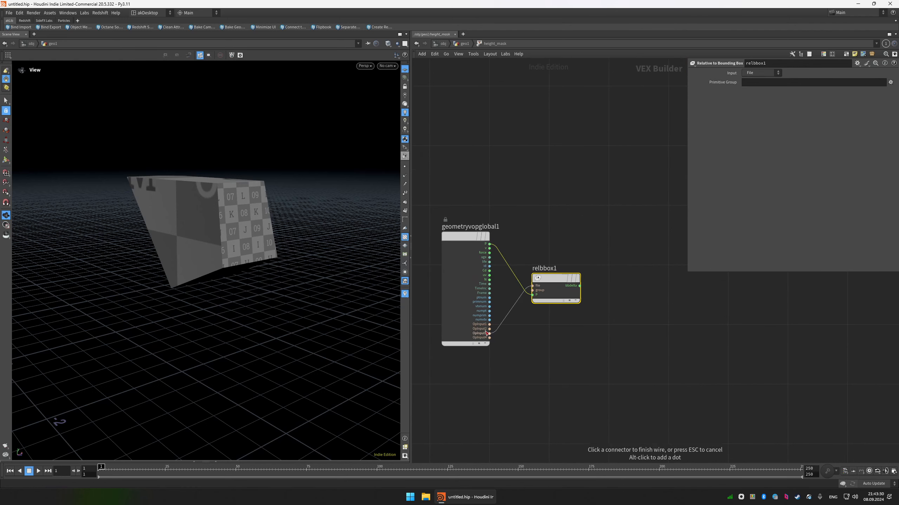
click(489, 324)
drag(545, 280, 535, 317)
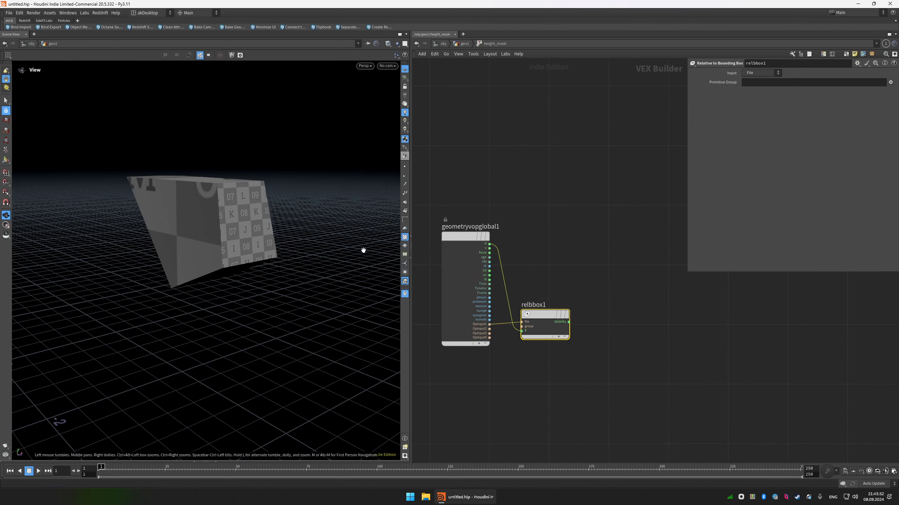
Add a Vector to Float node after relbbox1 and wire its second component, fval2, into the output's Cd.
scroll(583, 329, up, 1)
key(Tab)
text(vec)
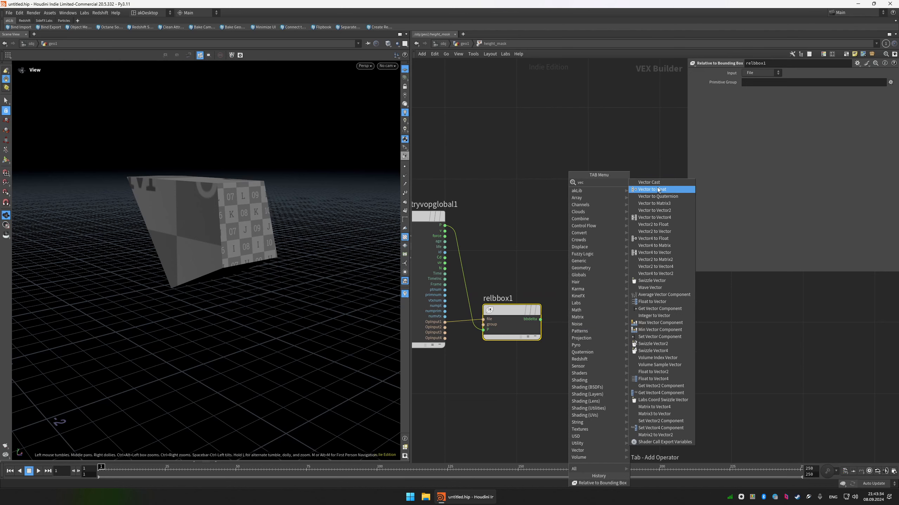
click(657, 189)
click(584, 291)
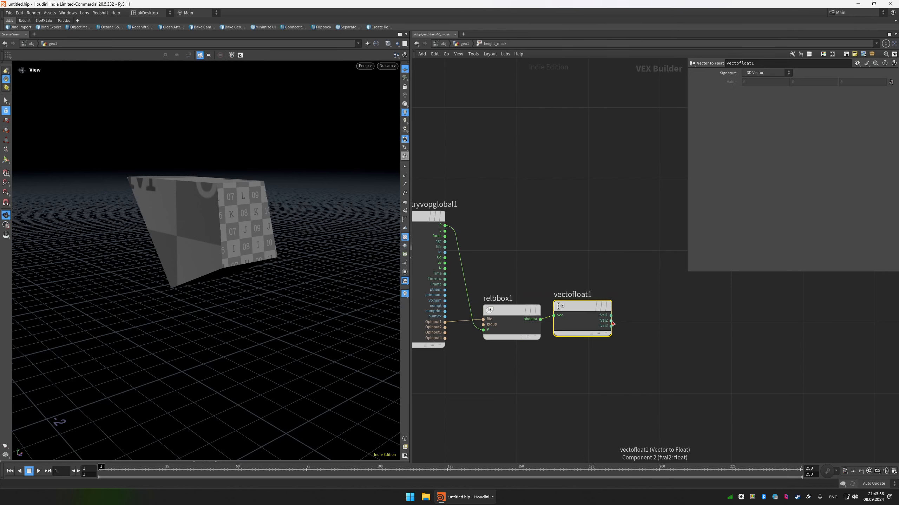
drag(613, 325, 632, 240)
click(651, 230)
Display the piece shaded without wireframe or UV texture and inspect the height gradient from below.
drag(305, 230, 307, 193)
key(shift+w)
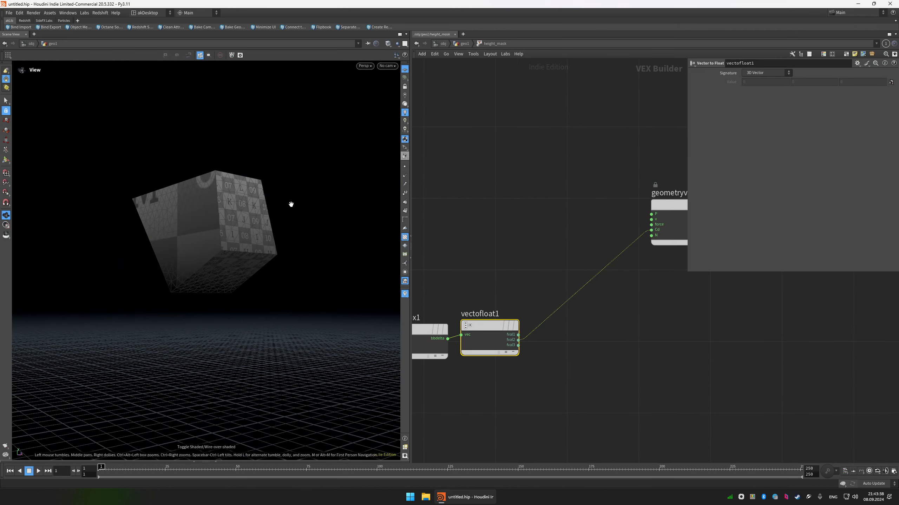
click(405, 237)
drag(224, 207, 259, 210)
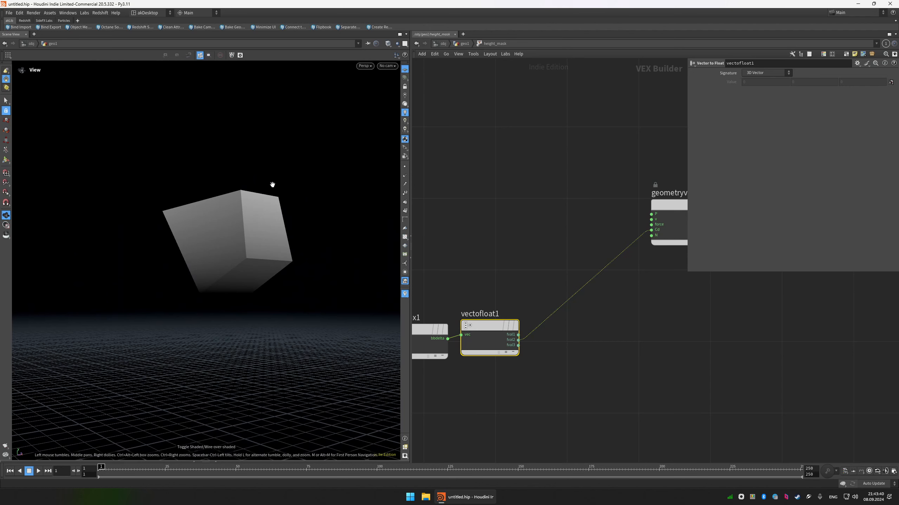
Add a Bind node fed by vectofloat1's fval2 output and set its name to height_mask.
scroll(479, 278, down, 2)
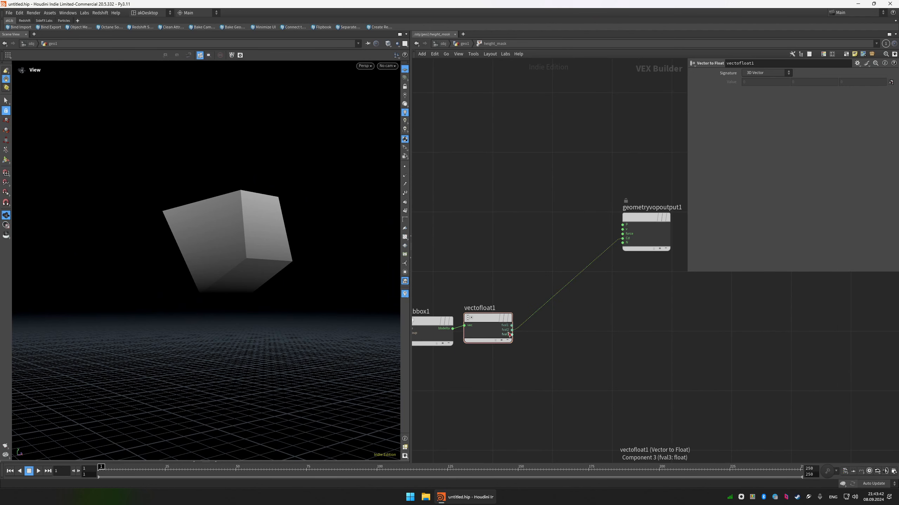
click(512, 330)
key(Tab)
text(bind)
key(Return)
key(Return)
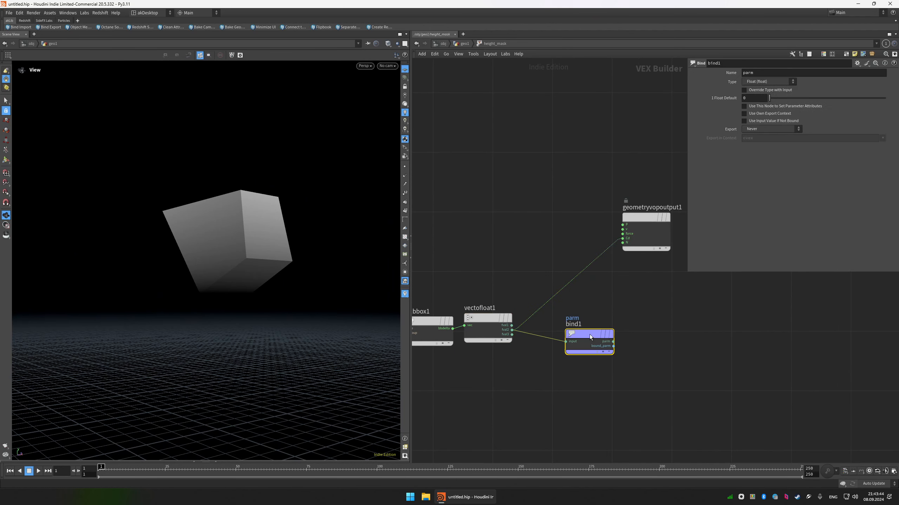
double_click(796, 74)
text(height)
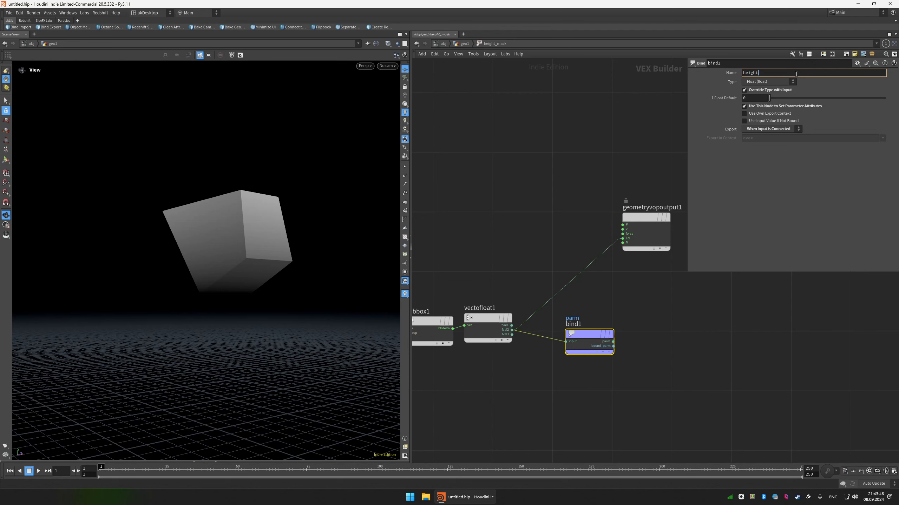
text(_mask)
key(Return)
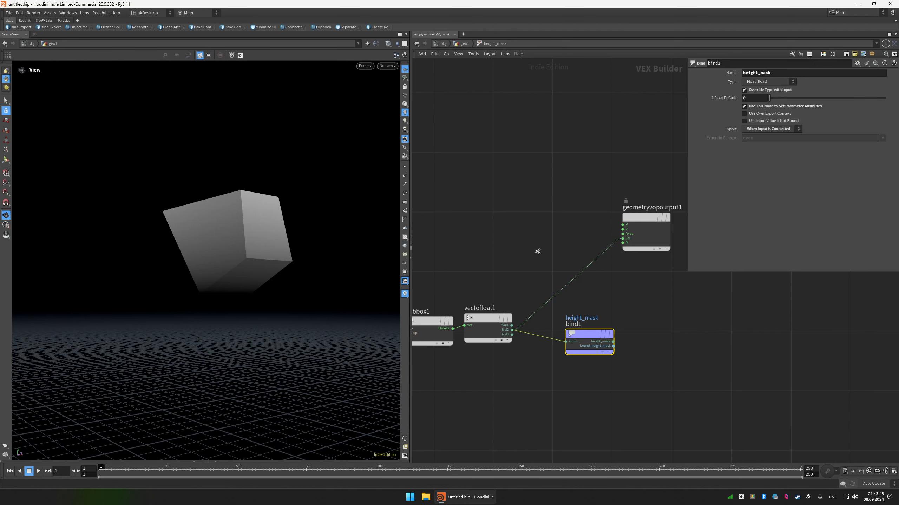
Remove the wire into Cd, return to the geometry network, and set the display flag on foreach_end1.
key(u)
drag(598, 299, 545, 336)
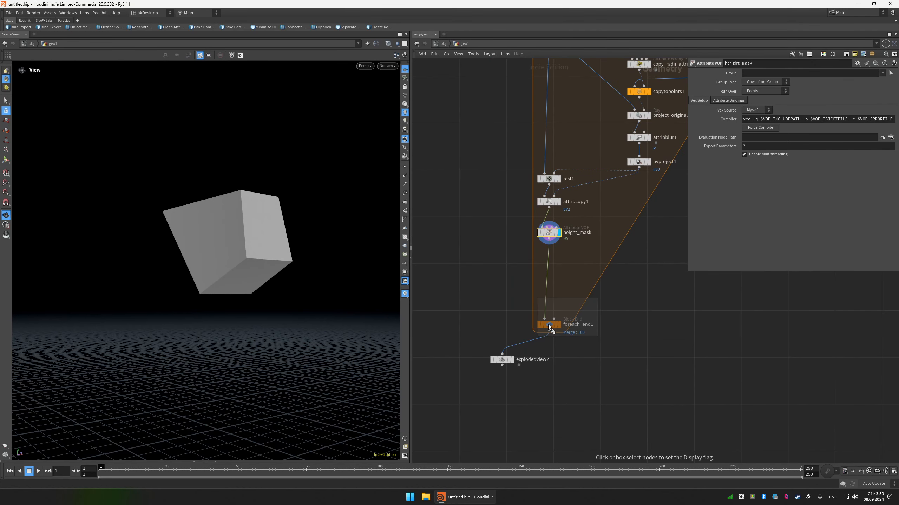
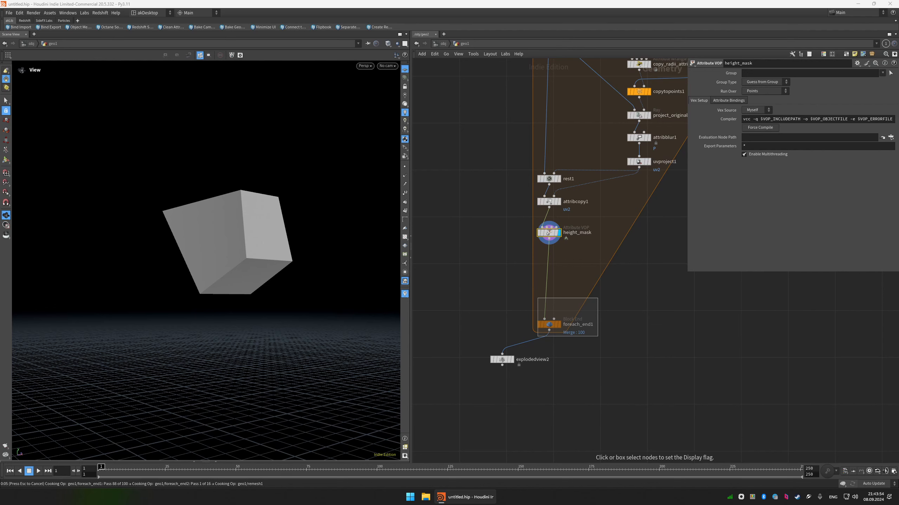
Frame the whole fractured column and delete the explodedview2 node after foreach_end1.
key(f)
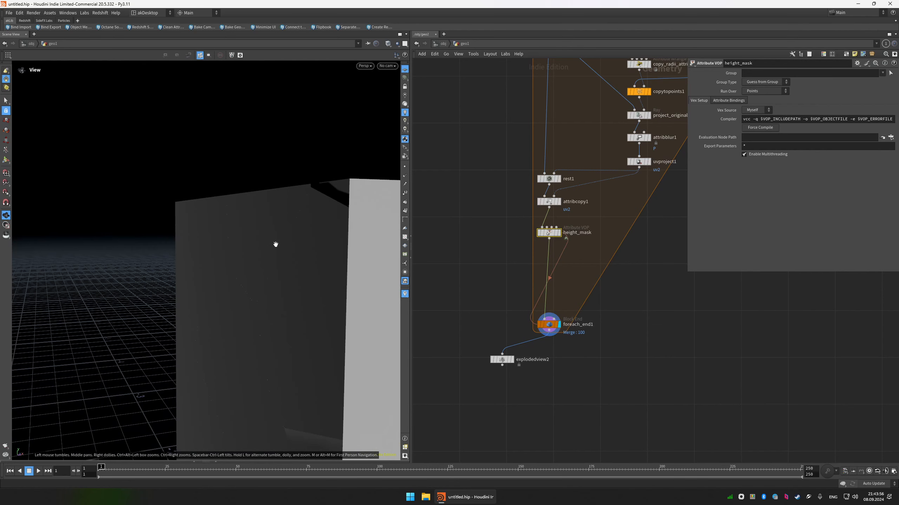
drag(251, 235, 258, 227)
key(shift+w)
key(shift+w)
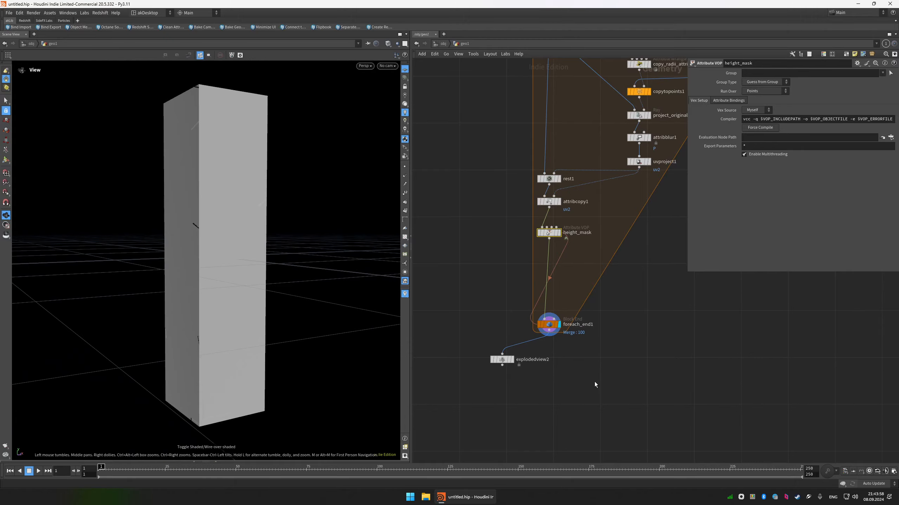
middle_drag(538, 386, 537, 341)
drag(537, 342, 469, 310)
key(Delete)
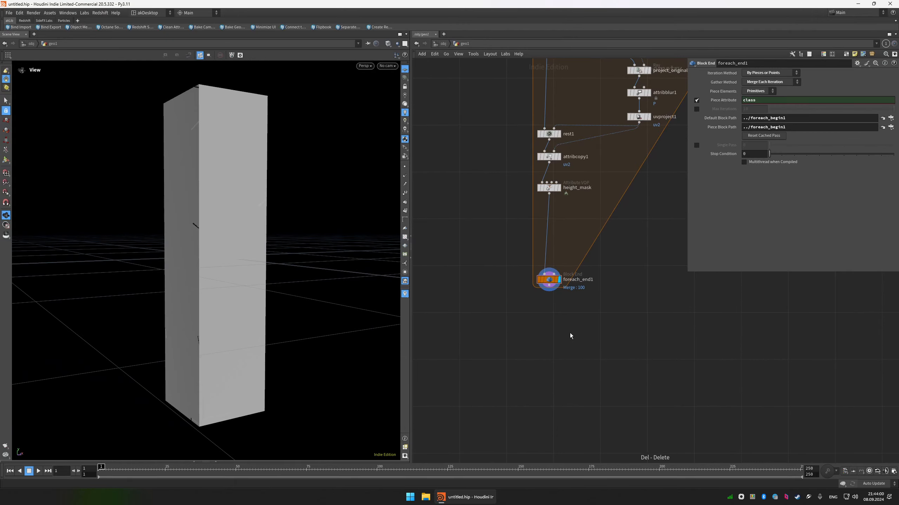
Inspect the column's shading from above and append a Normal node to foreach_end1.
middle_drag(571, 336, 574, 303)
scroll(575, 301, down, 1)
drag(183, 133, 192, 135)
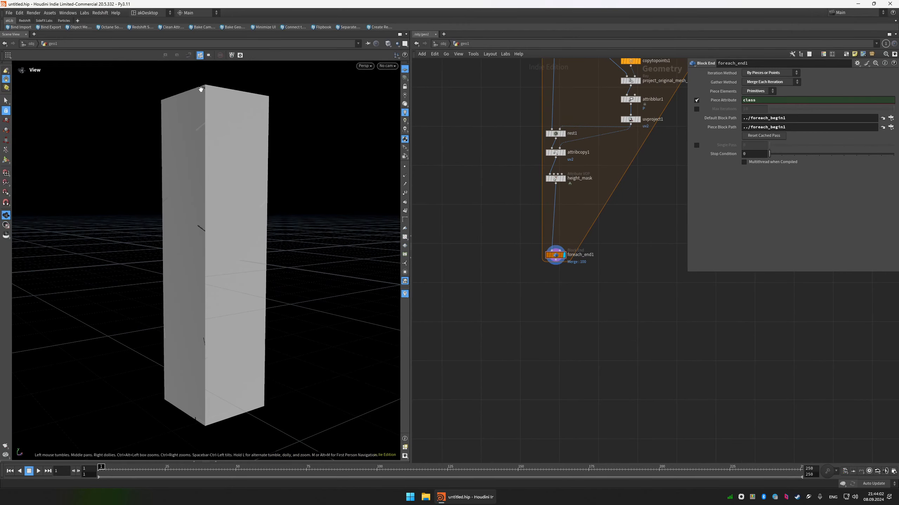
mouse_move(200, 89)
mouse_down()
mouse_move(195, 102)
mouse_move(213, 99)
mouse_up()
key(shift+w)
key(shift+w)
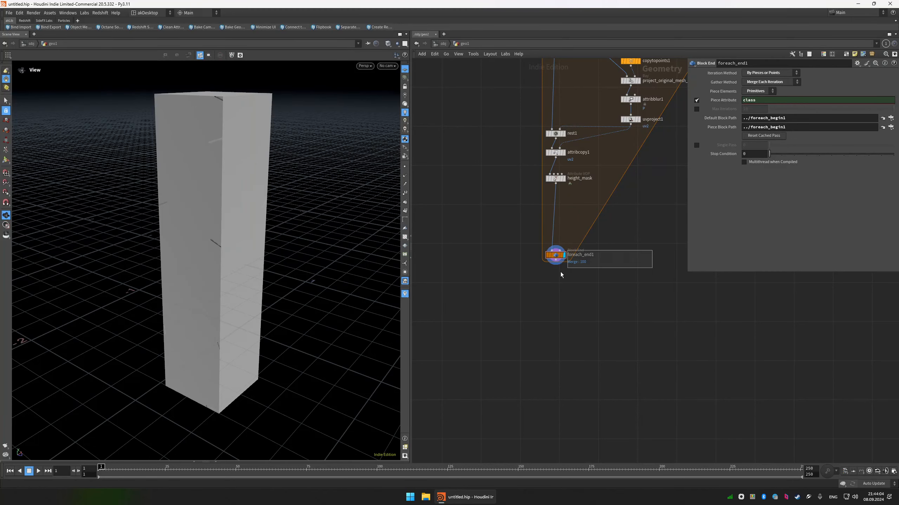
key(Tab)
text(nor)
key(Return)
key(Return)
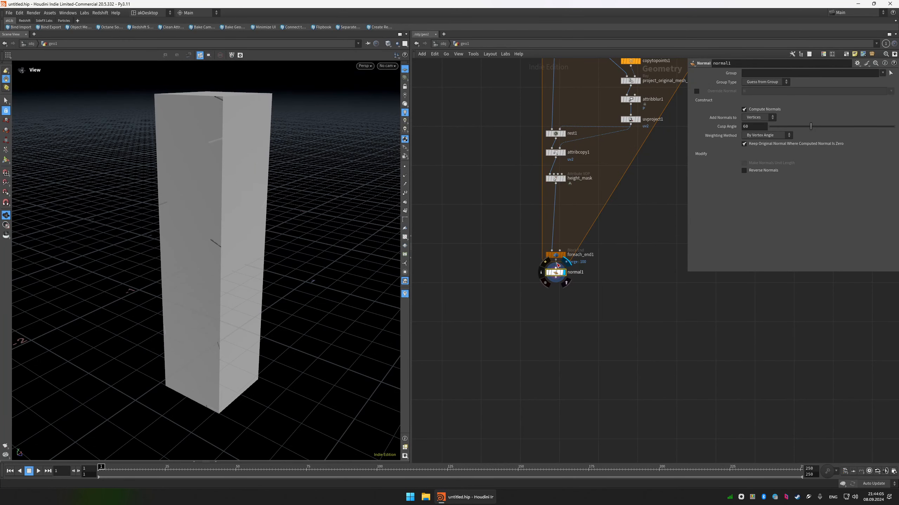
Set normal1's weighting method to By Face Area and cusp angle to 40, and move the node further below the loop.
click(768, 137)
click(761, 153)
drag(796, 129, 790, 131)
click(750, 126)
text(40)
key(Return)
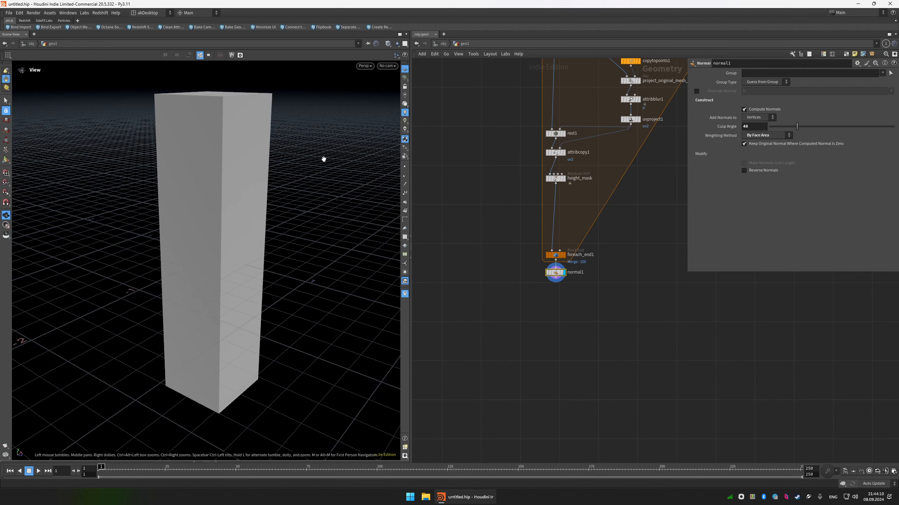
drag(555, 273, 550, 329)
drag(198, 247, 269, 187)
scroll(642, 287, down, 2)
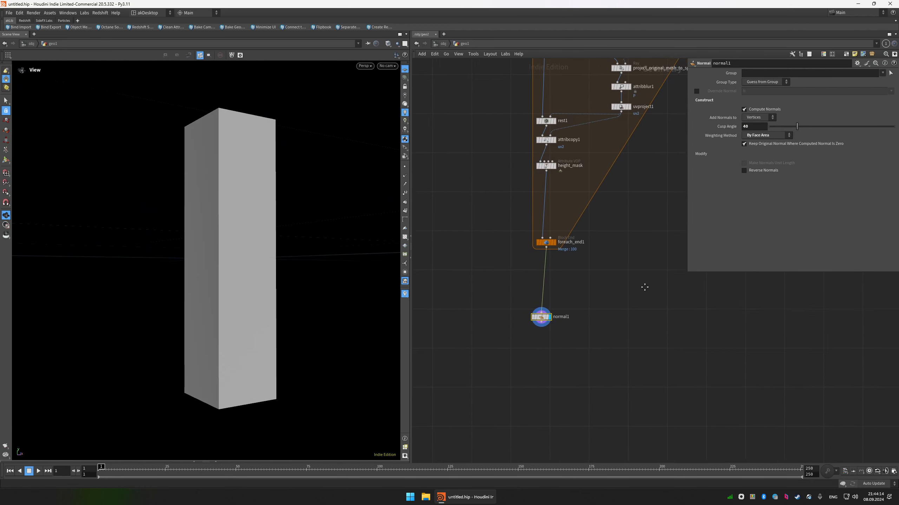
Add an Attribute Swap node on a side branch from foreach_end1 and display it.
scroll(616, 283, down, 1)
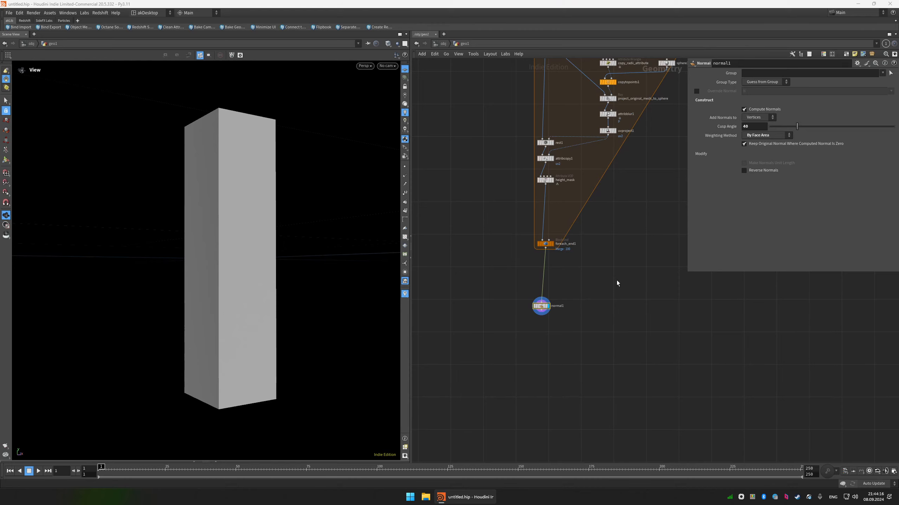
key(Tab)
text(att swap)
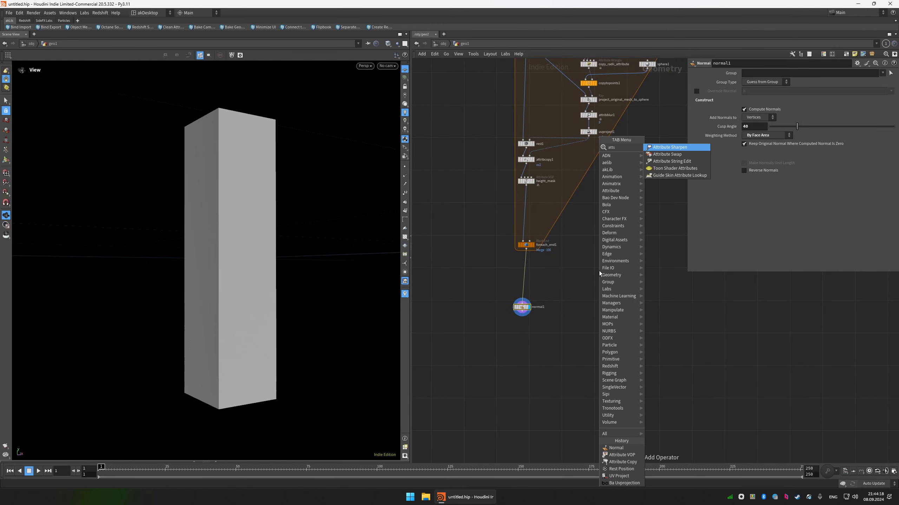
key(Return)
click(624, 294)
click(624, 289)
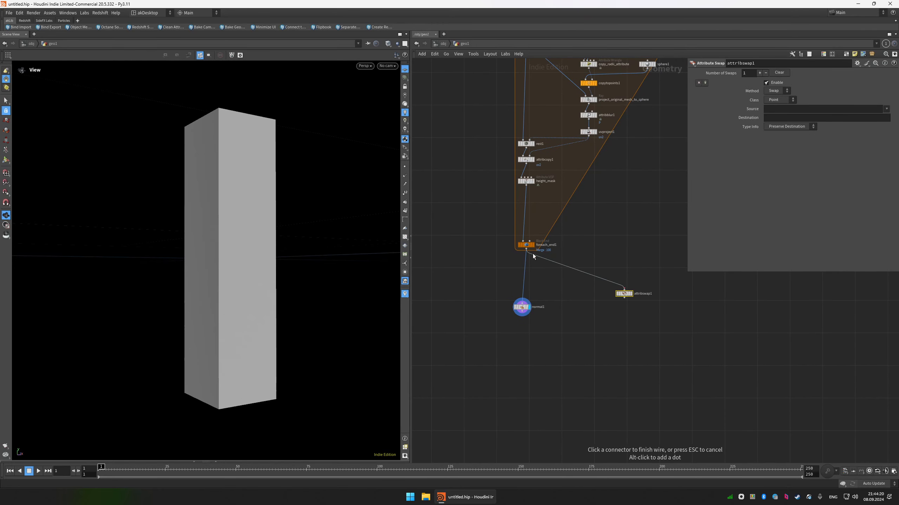
click(531, 253)
key(r)
drag(624, 295, 619, 261)
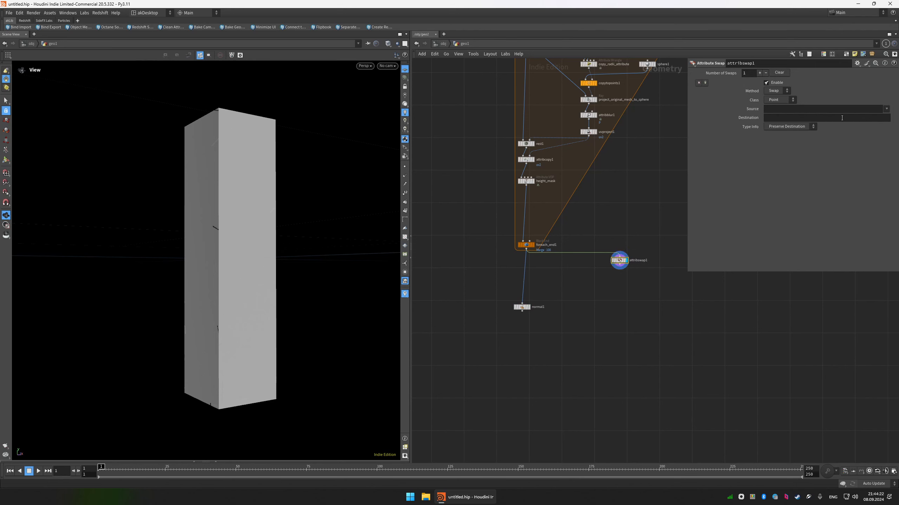
Set the point attribute swap's source to rest_sphere and destination to P, and show wireframe over the shaded result.
click(887, 108)
click(873, 130)
click(798, 118)
text(P)
key(Return)
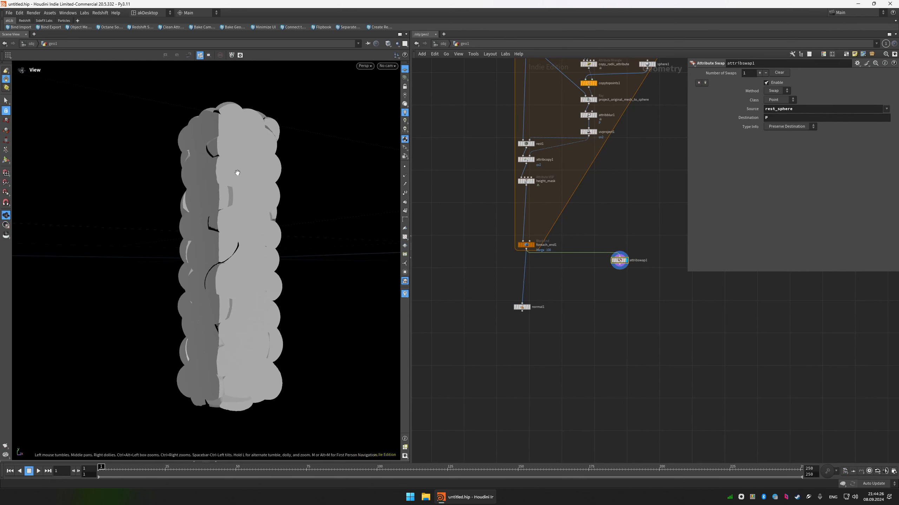
key(shift+w)
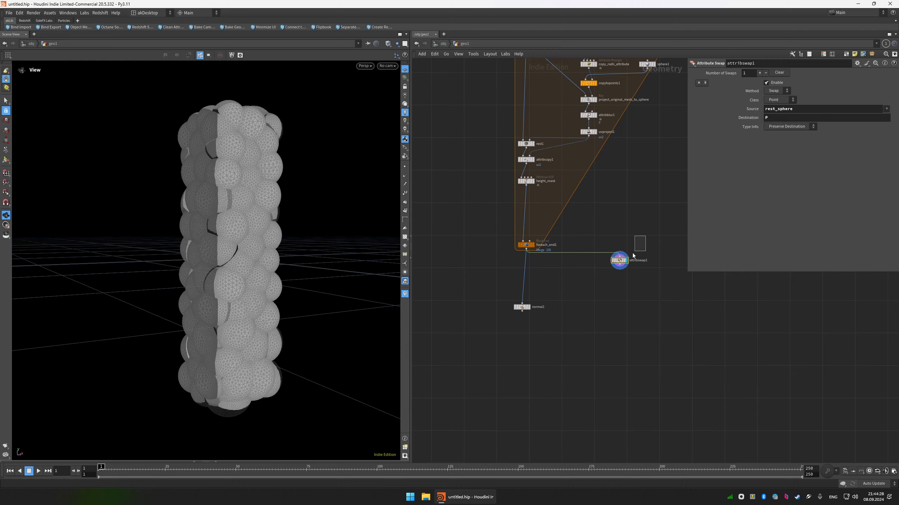
Append a Normal node to attribswap1 and view the sphere shapes without wireframe.
right_click(619, 264)
text(nor)
key(Return)
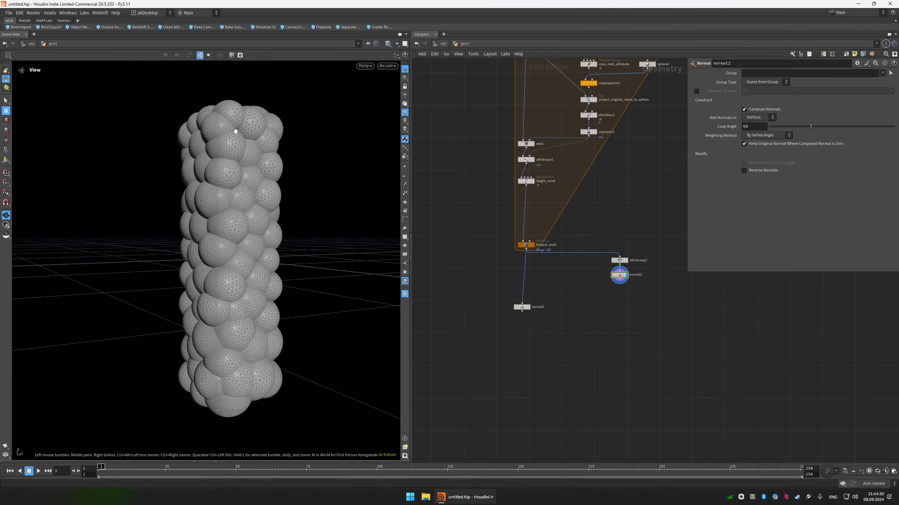
key(shift+w)
drag(264, 161, 251, 174)
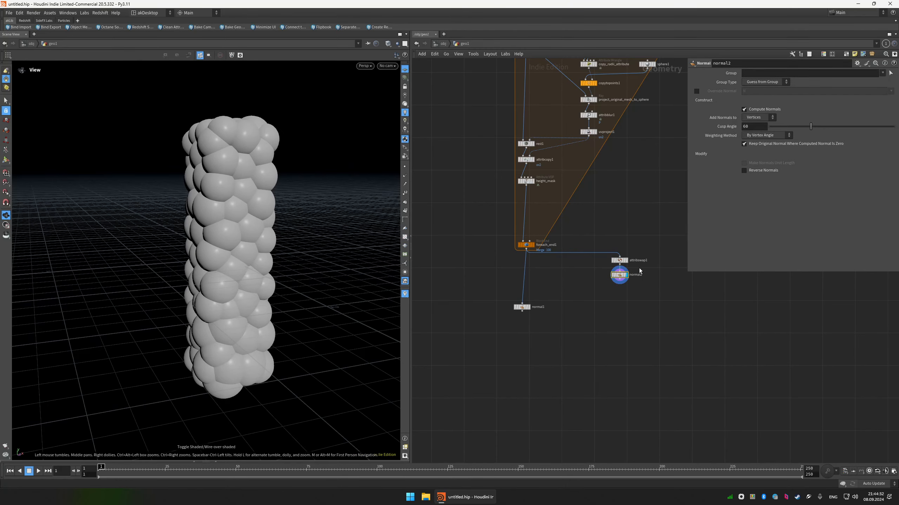
Append an Exploded View node to normal2 and inspect the separated spheres with and without wireframe.
right_click(620, 279)
text(ex)
key(Down)
key(Down)
key(Up)
key(Up)
key(Return)
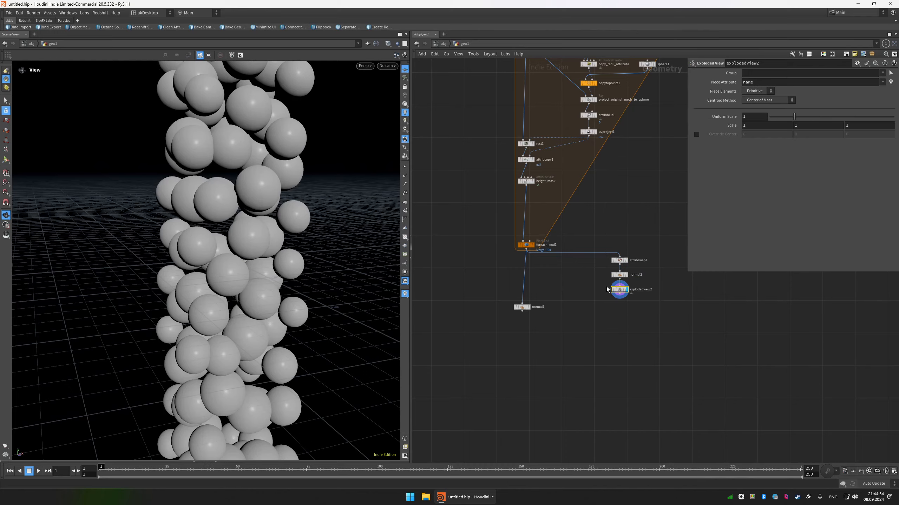
scroll(226, 255, down, 4)
mouse_move(227, 248)
mouse_down()
mouse_move(273, 265)
mouse_move(301, 205)
mouse_move(209, 211)
mouse_move(331, 241)
mouse_move(240, 177)
mouse_move(187, 200)
mouse_move(202, 202)
mouse_up()
key(shift+w)
scroll(238, 175, up, 5)
scroll(189, 201, down, 5)
key(shift+w)
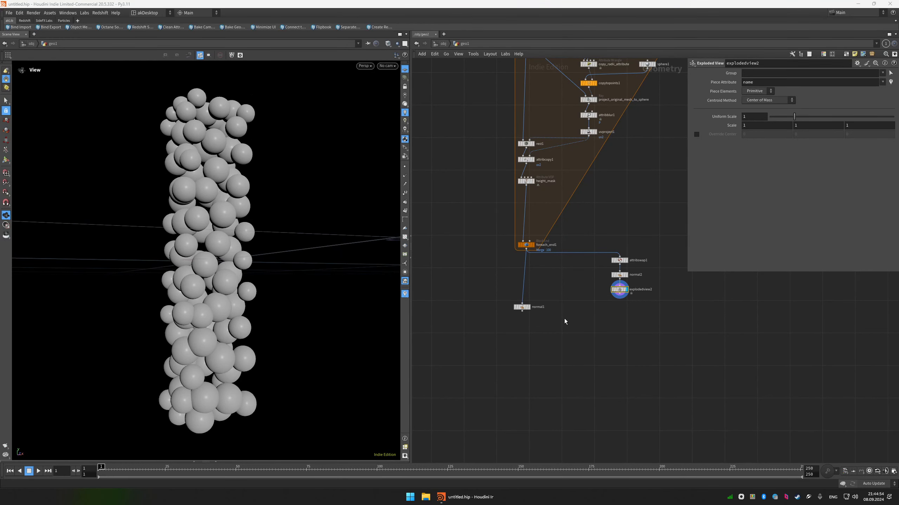
Delete the normal1 node below foreach_end1.
middle_drag(564, 319, 554, 307)
drag(541, 311, 506, 286)
key(Delete)
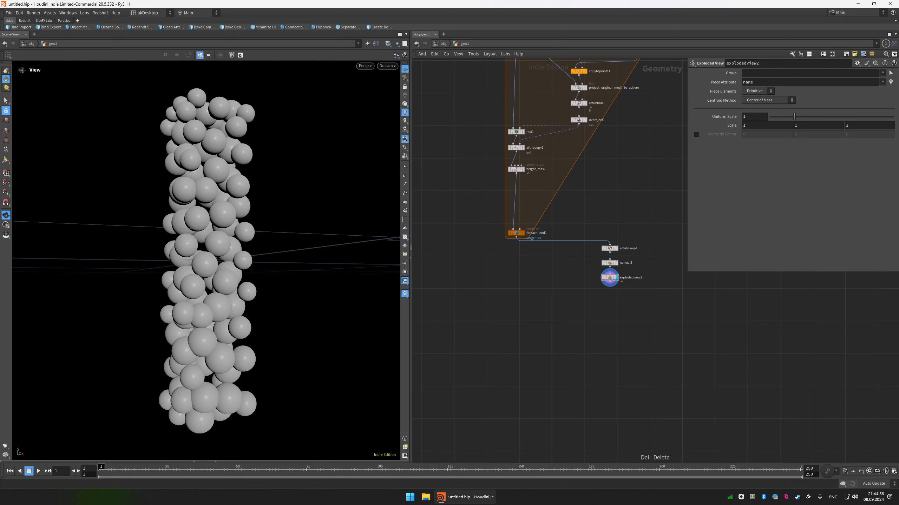
middle_drag(525, 273, 529, 273)
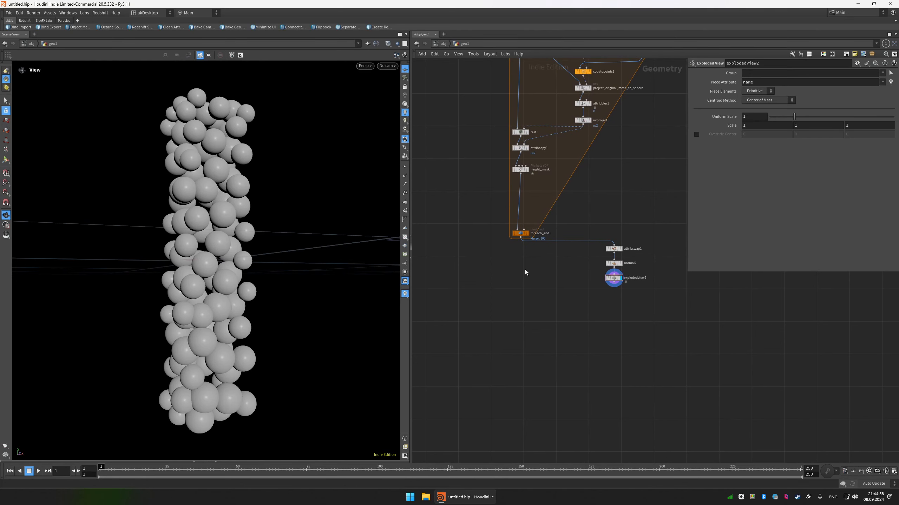
Display foreach_end1 and inspect the assembled column with and without wireframe.
key(Tab)
key(Escape)
click(527, 234)
key(f)
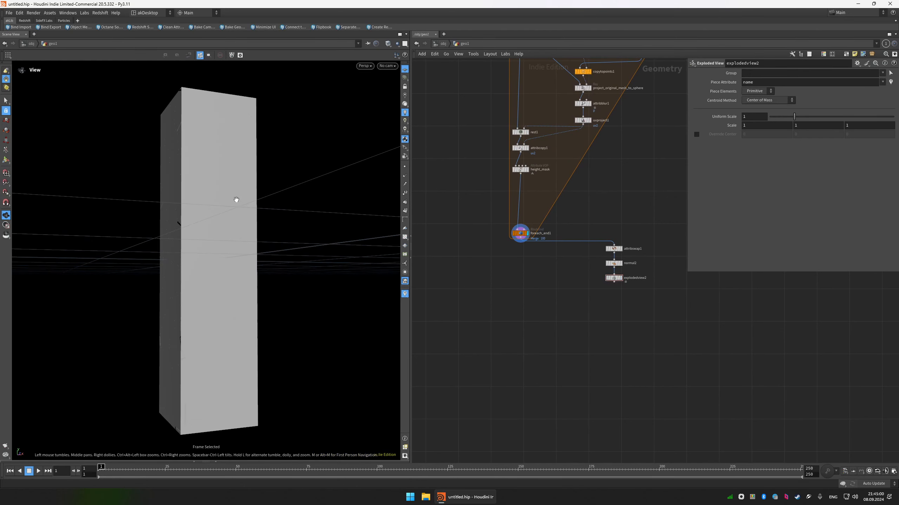
key(shift+w)
scroll(228, 243, down, 1)
middle_drag(228, 242, 226, 221)
key(shift+w)
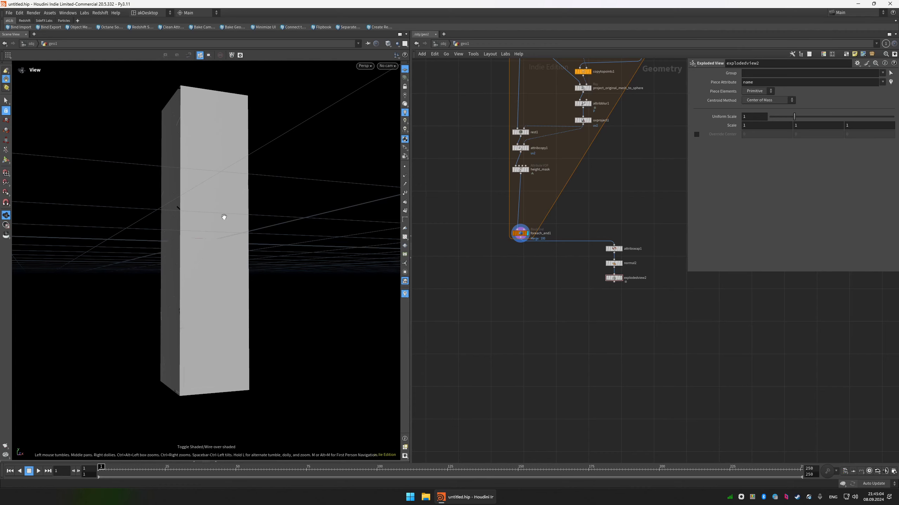
middle_drag(225, 140, 241, 142)
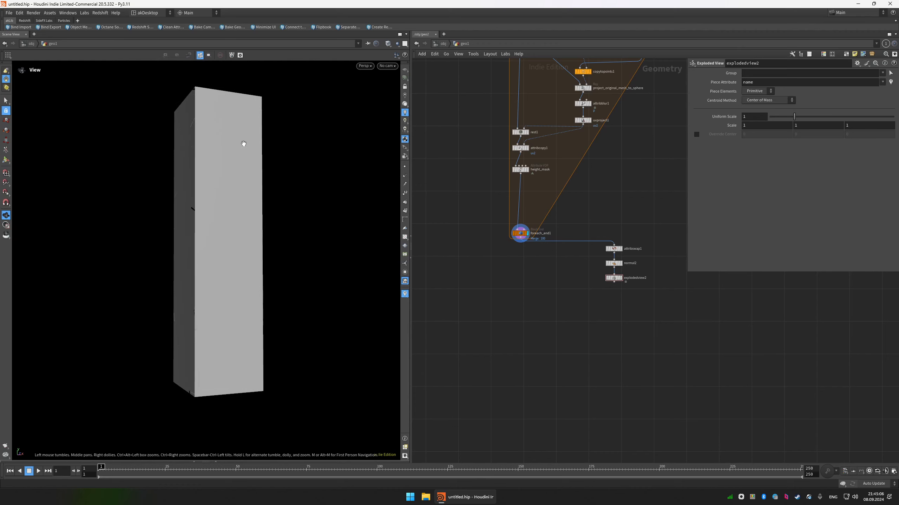
Add a Sort node below foreach_end1, wire and display it, and set Point Sort to By Y.
key(Tab)
text(sort)
key(Return)
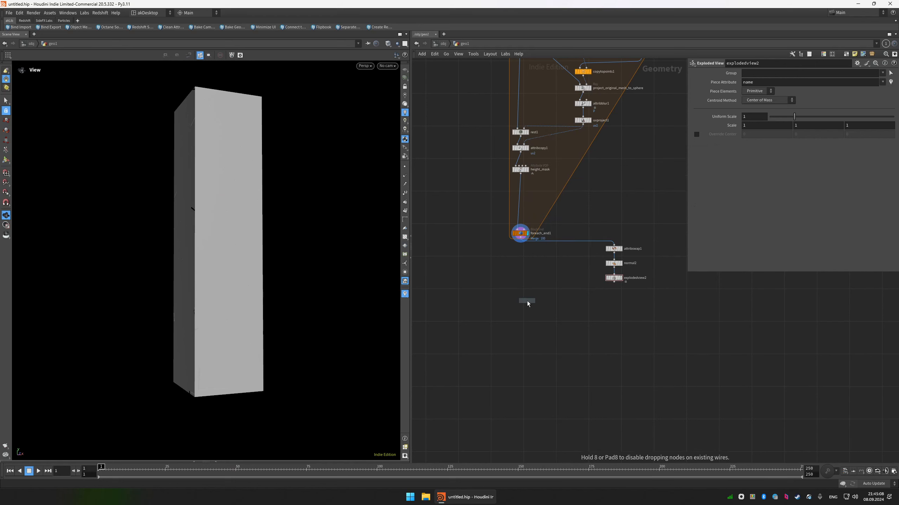
click(518, 294)
drag(520, 291, 520, 241)
key(r)
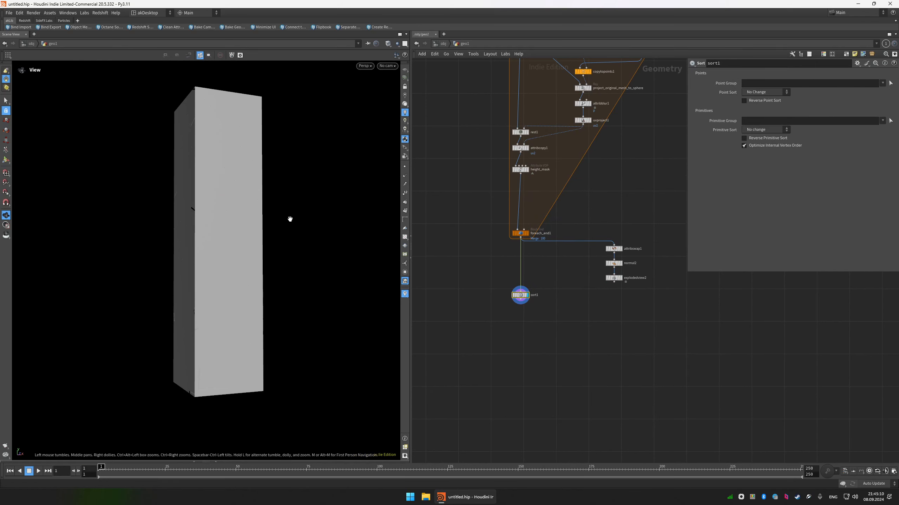
click(764, 92)
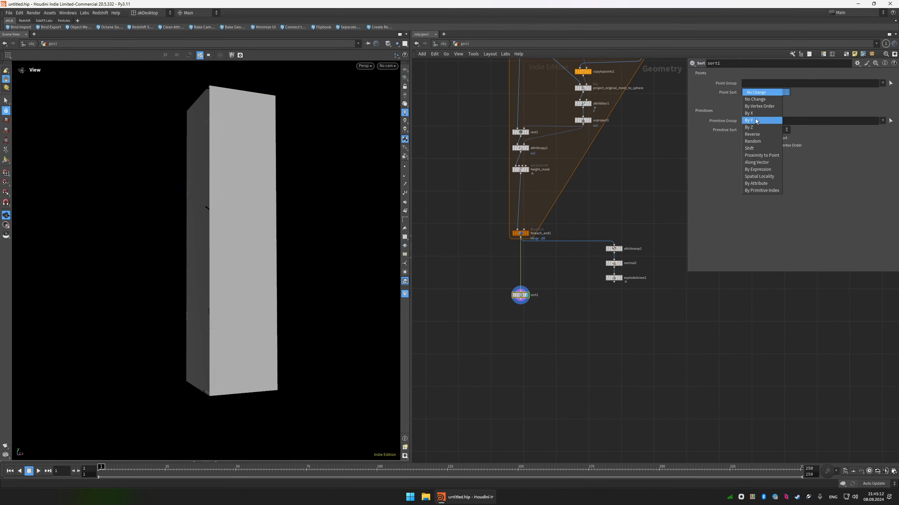
click(761, 117)
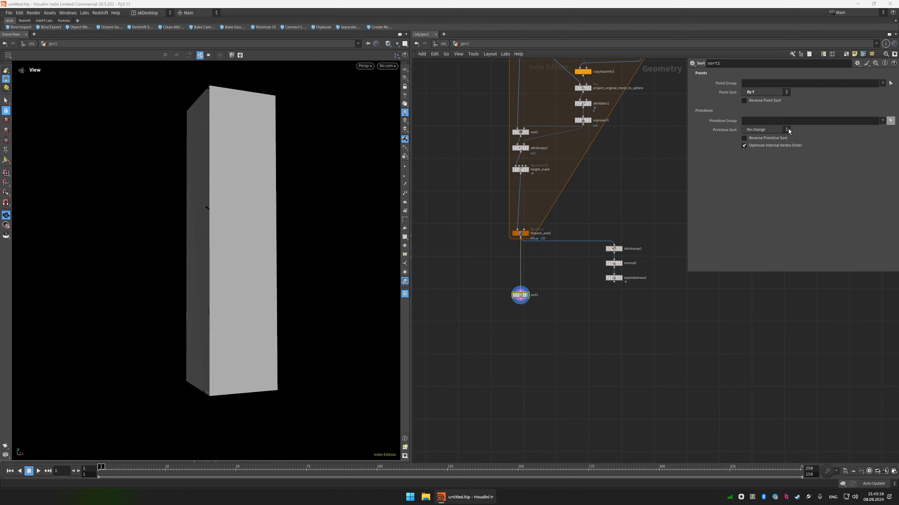
Append an Attribute Rename node to sort1 and make it delete the primitive attribute class.
middle_drag(535, 338, 540, 280)
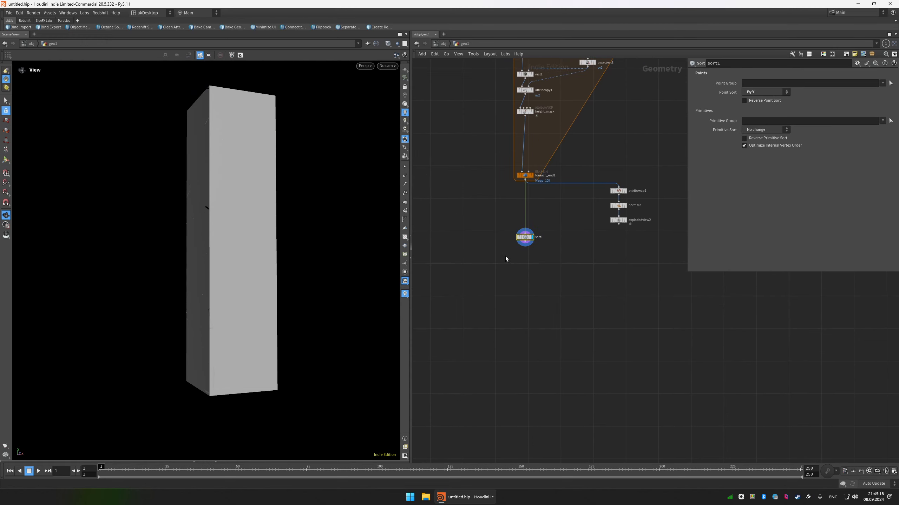
key(Tab)
text(attribute rename)
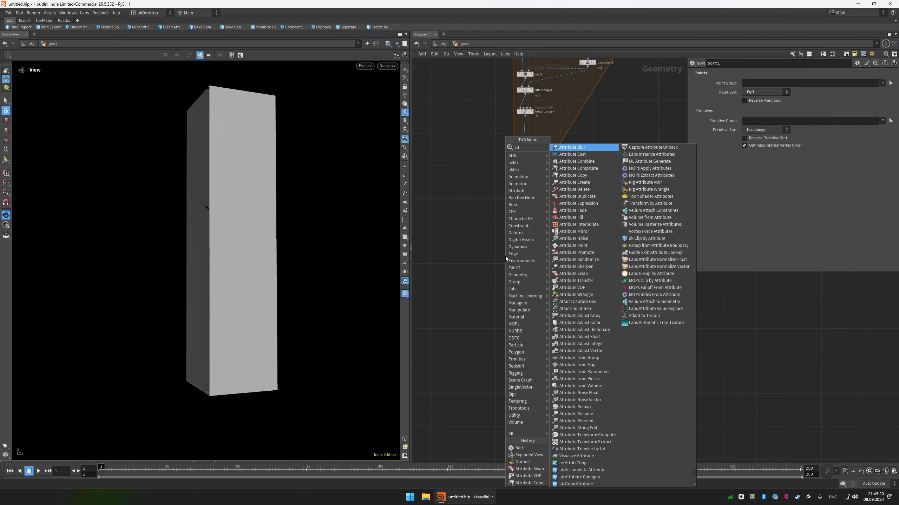
key(Return)
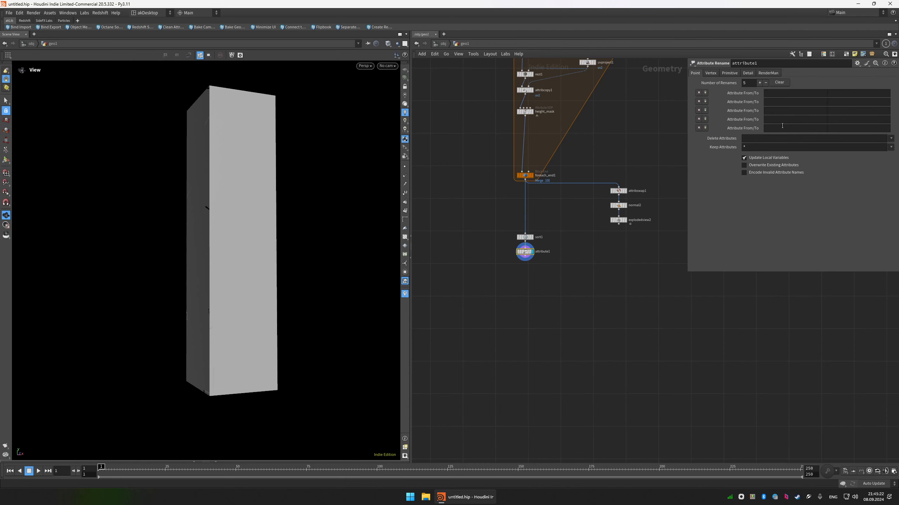
click(729, 73)
click(891, 138)
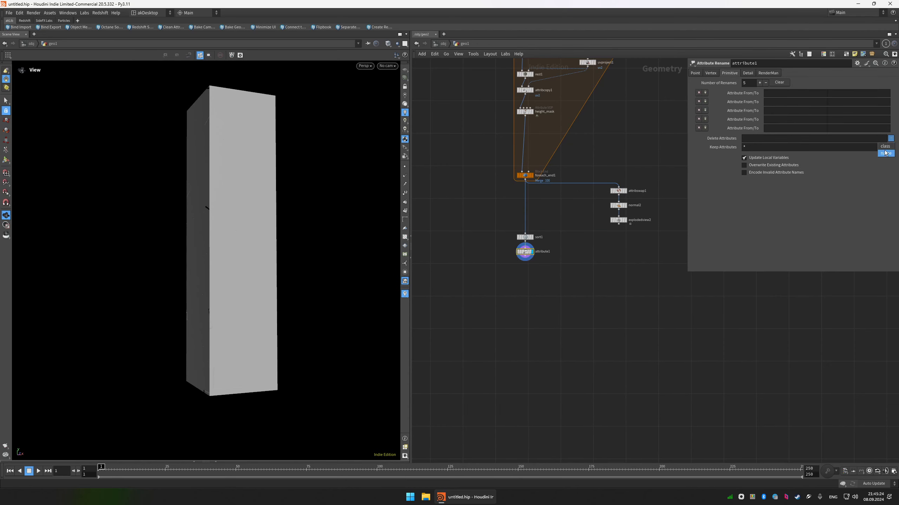
click(885, 146)
Append a Connectivity node after attribute1 and display it.
scroll(587, 157, down, 3)
middle_drag(587, 157, 595, 267)
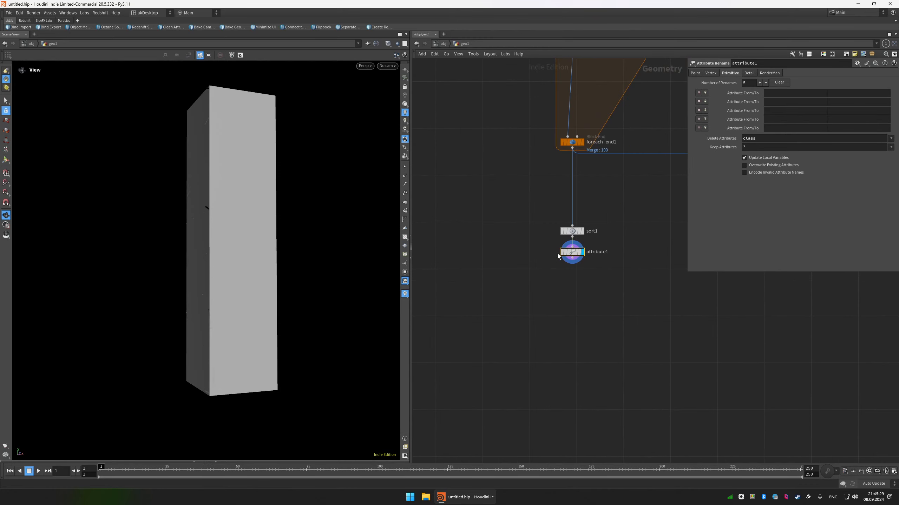
key(Tab)
text(conn)
key(Return)
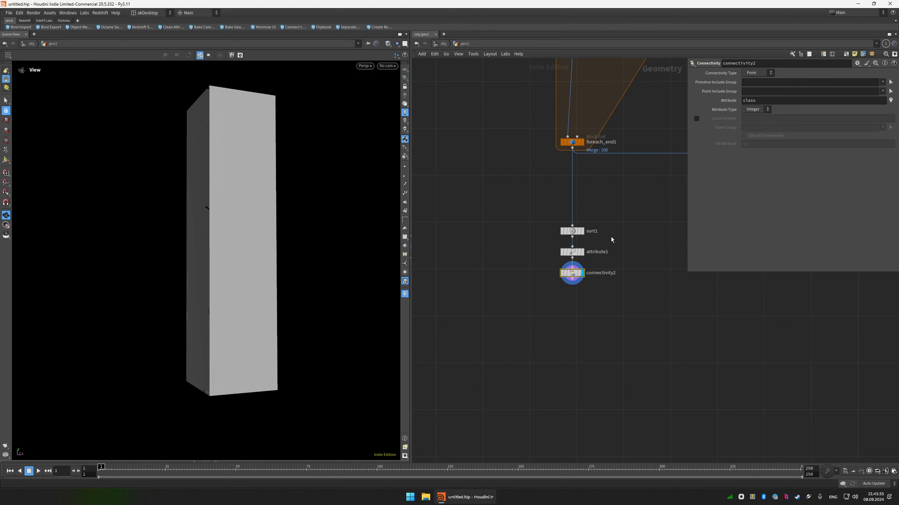
Review the settings of the sort1 and connectivity2 nodes.
click(573, 230)
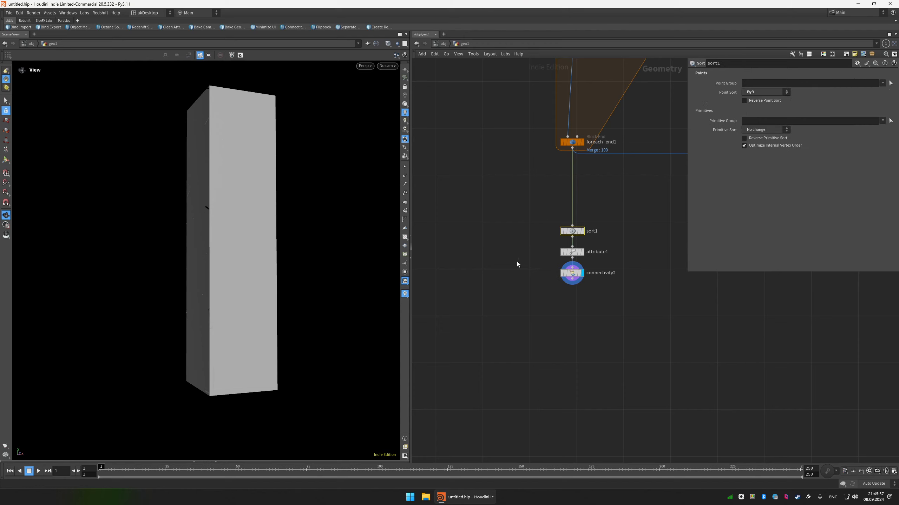
shift+click(572, 273)
scroll(593, 255, up, 3)
click(559, 216)
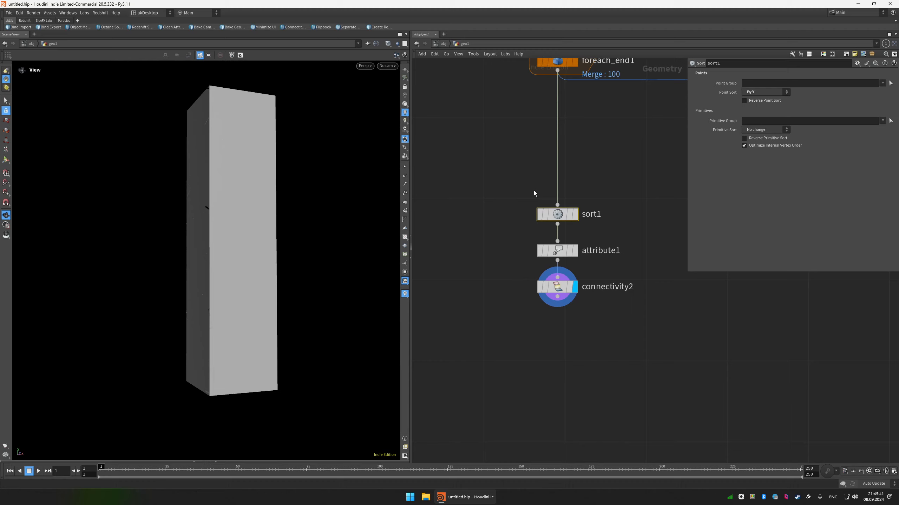
Visualize the class point attribute of connectivity2 on the column.
drag(257, 321, 372, 187)
drag(302, 370, 276, 276)
click(526, 287)
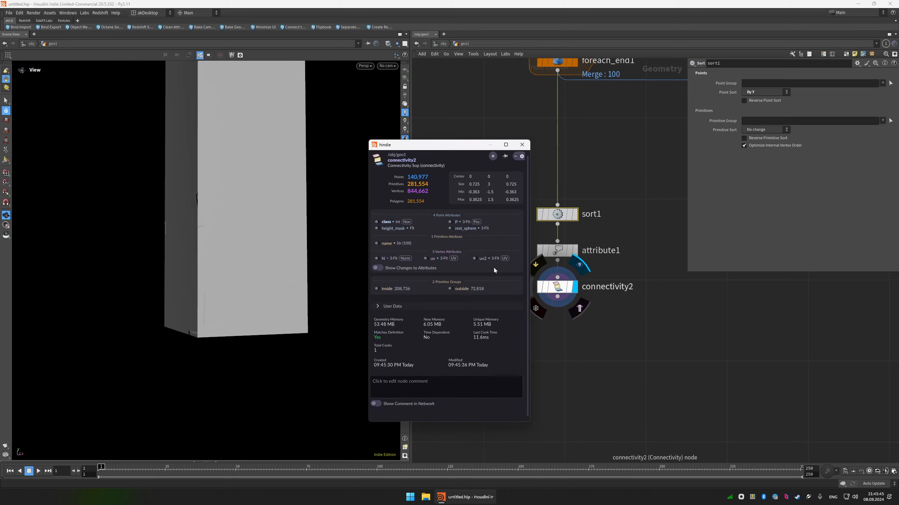
click(376, 222)
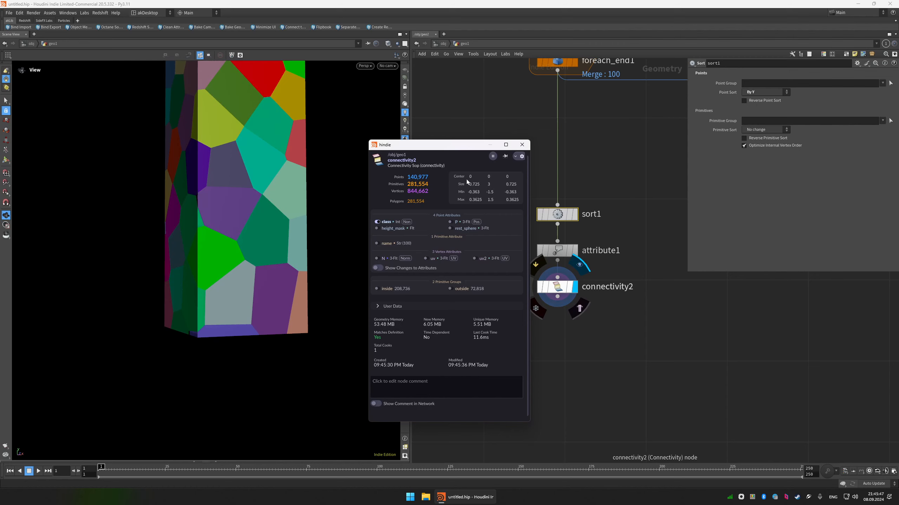
Change the class Point Attribute visualizer to the Marker type with text style and examine the numbers at the column's base.
click(405, 293)
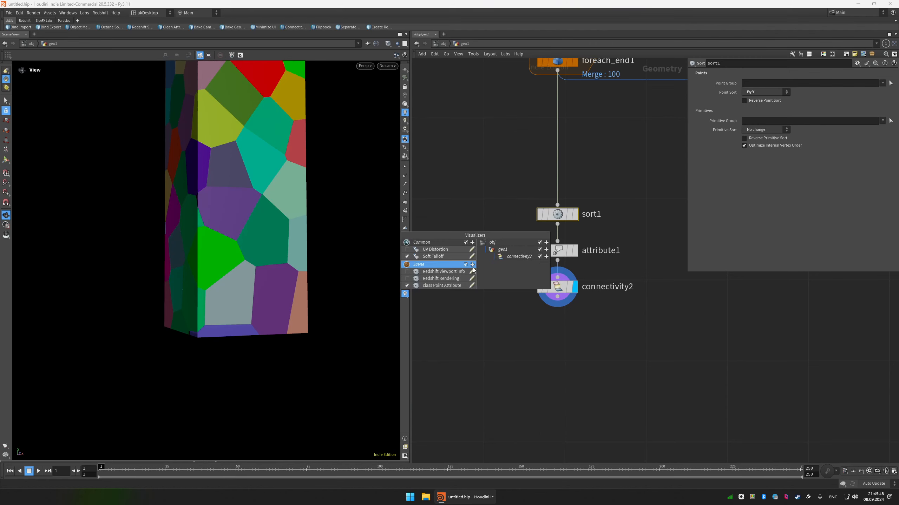
click(471, 286)
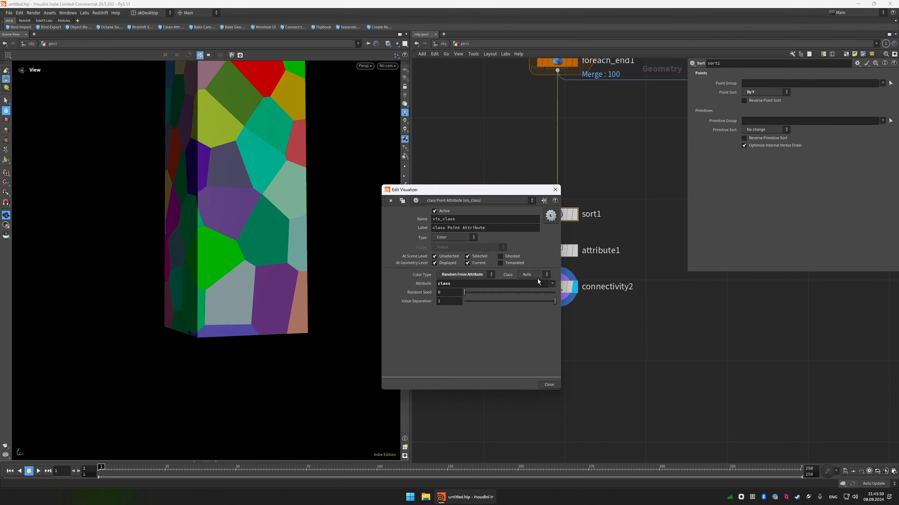
click(460, 275)
click(454, 238)
click(448, 244)
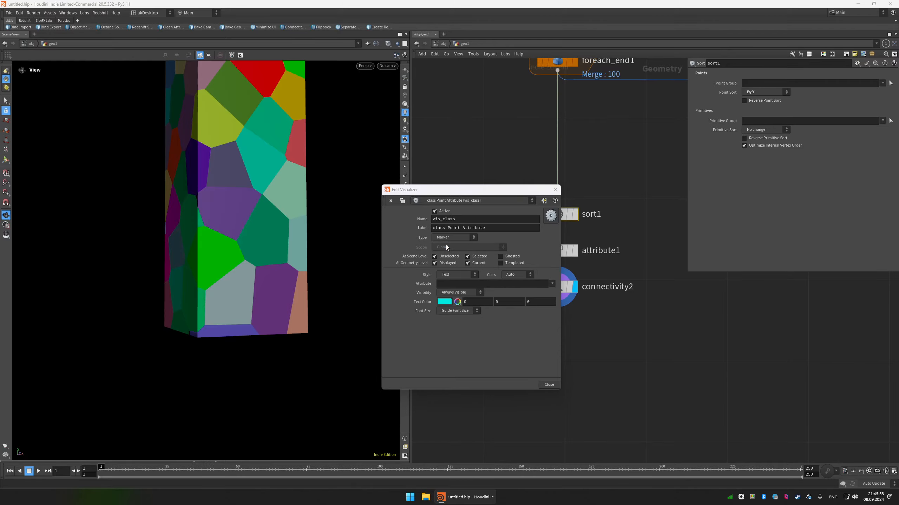
scroll(338, 285, up, 5)
drag(338, 286, 280, 278)
click(555, 190)
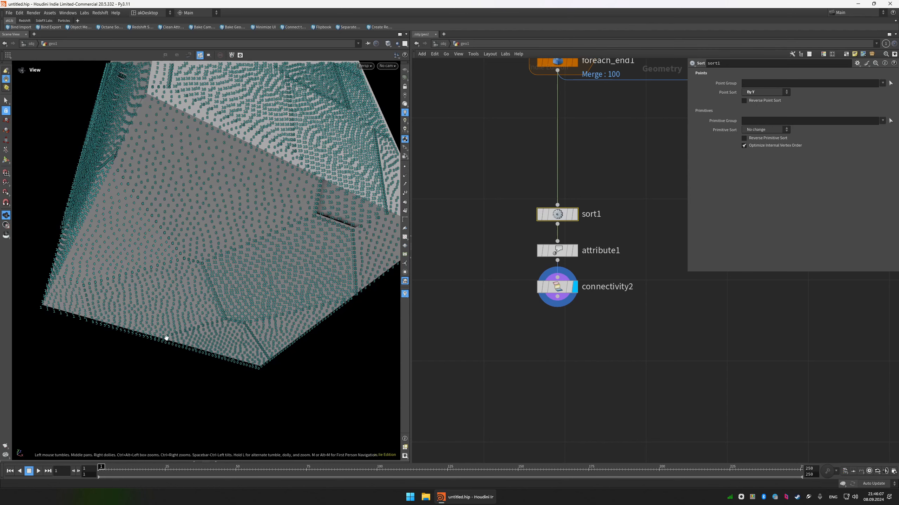
Bypass sort1 temporarily to compare the class numbering on the column, and re-enable the node.
click(539, 216)
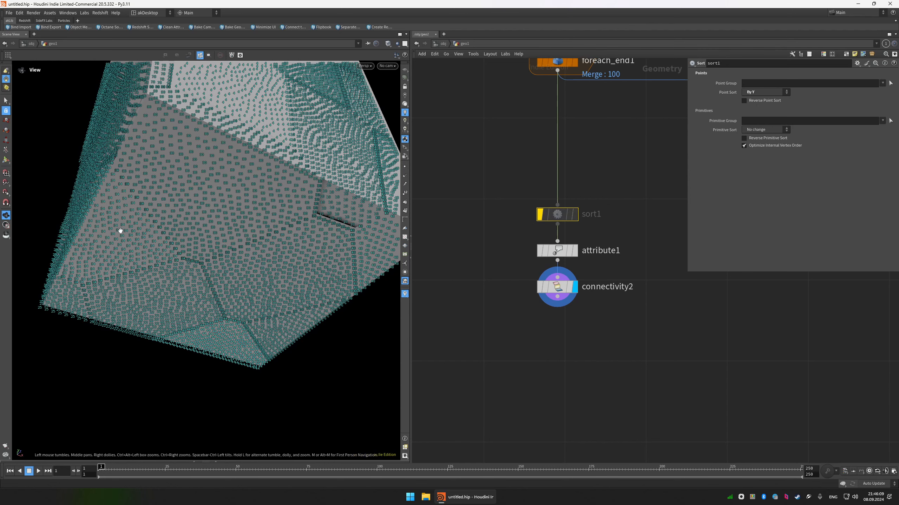
drag(120, 231, 255, 235)
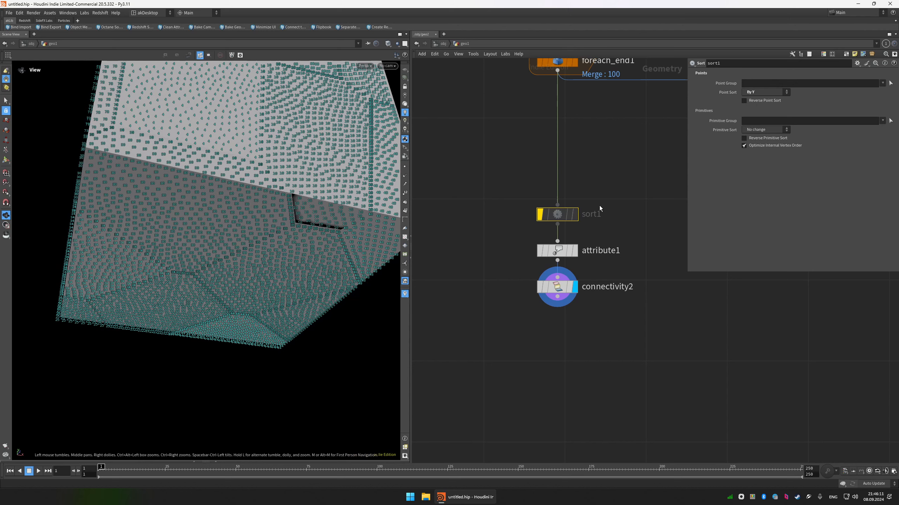
key(b)
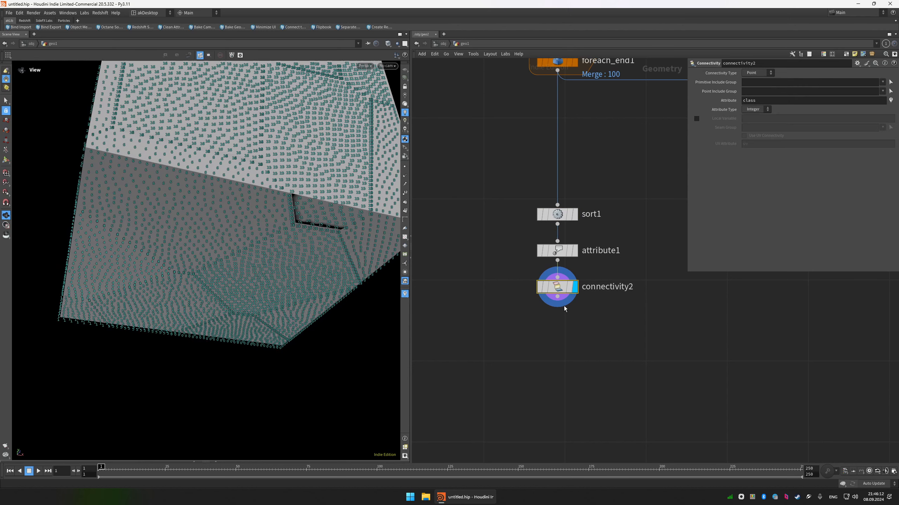
Rename the connectivity2 node as connecti_on_pts.
double_click(617, 286)
text(conn)
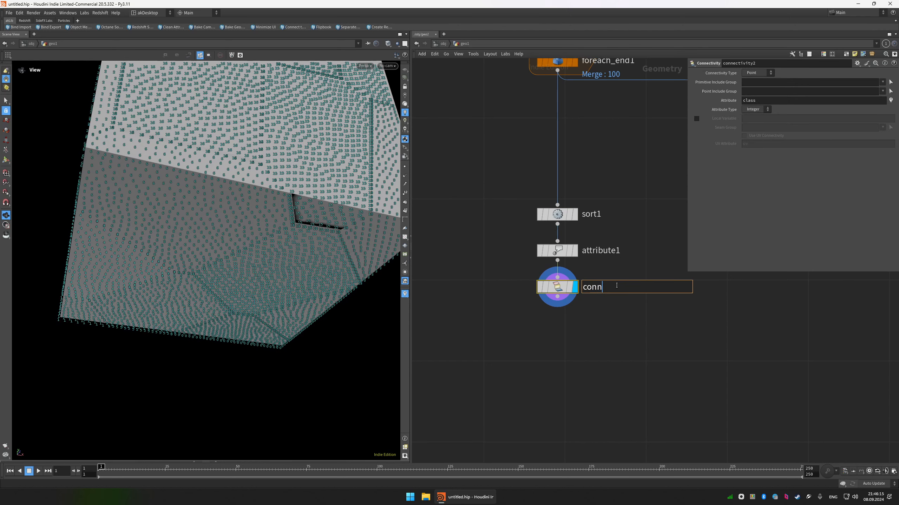
text(ecti_on_pts)
key(Return)
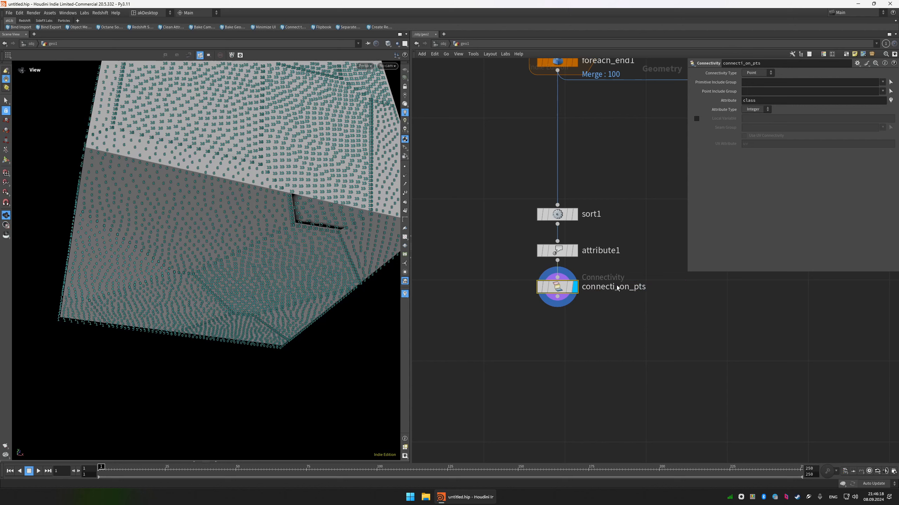
Rename the sort1 node as sort_on_y.
double_click(599, 214)
text(soprt)
key(ctrl+a)
text(sort_o)
key(Return)
Turn off the class marker visualizer and show the whole column in plain shaded mode.
middle_drag(591, 341, 585, 285)
scroll(586, 285, down, 1)
mouse_move(282, 192)
mouse_down()
mouse_move(294, 197)
mouse_move(341, 157)
mouse_move(330, 195)
mouse_up()
key(w)
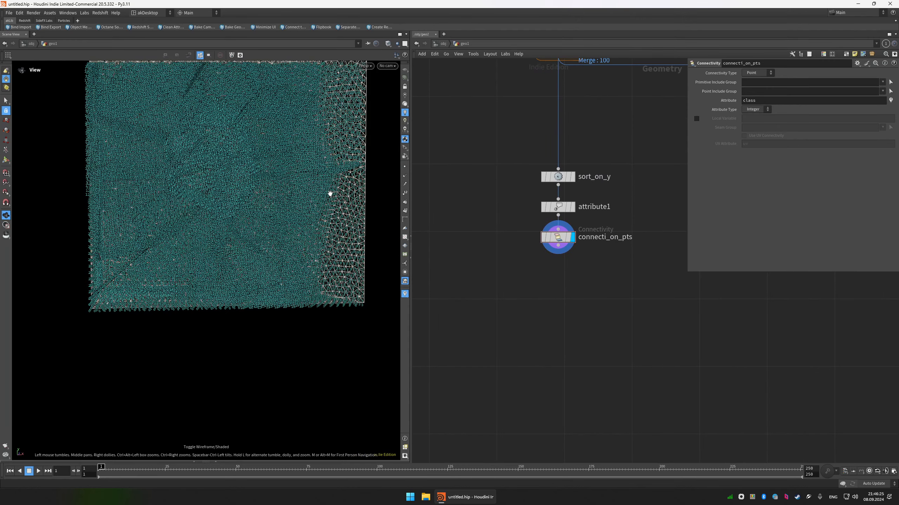
key(w)
key(e)
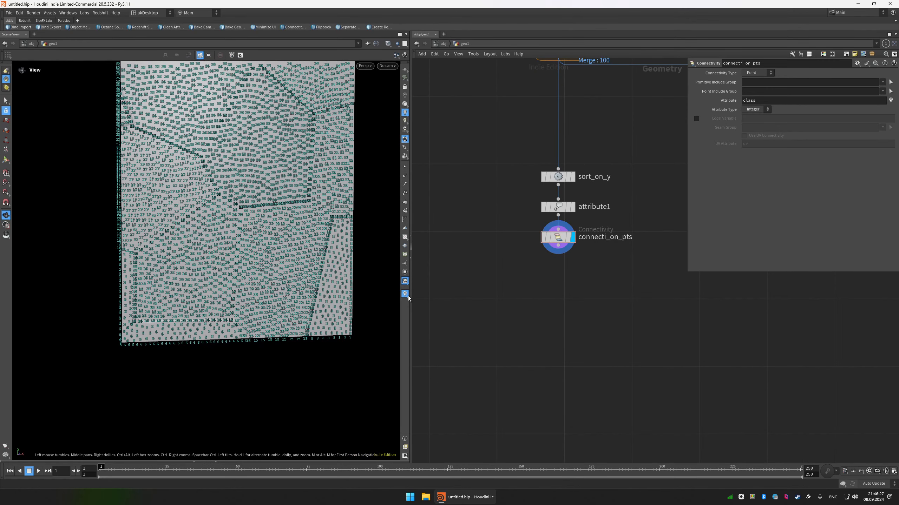
click(404, 293)
click(407, 287)
key(space+g)
key(w)
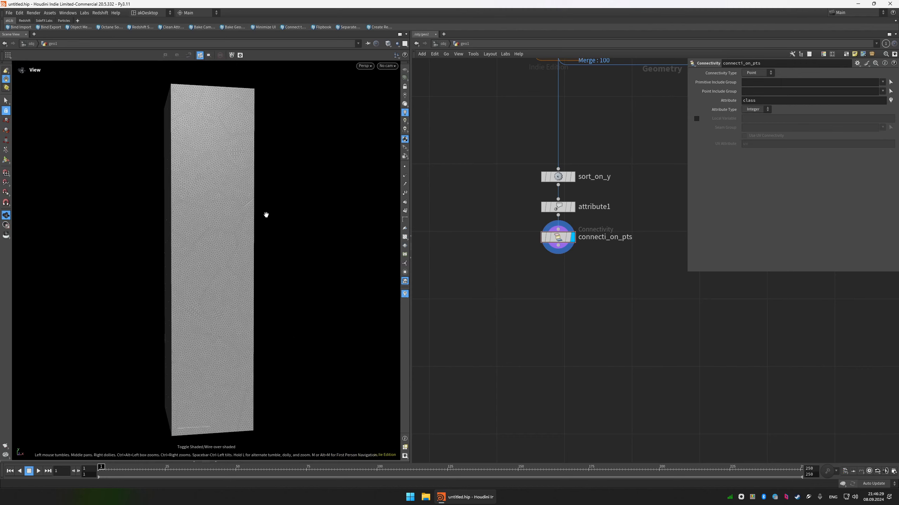
key(w)
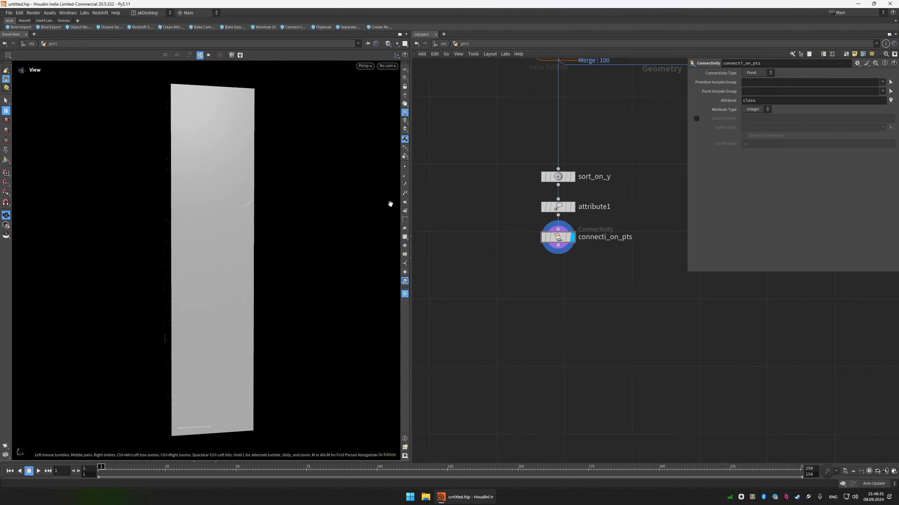
Show the UV checker texture on the column and examine the uv layout in the UV viewport.
click(405, 237)
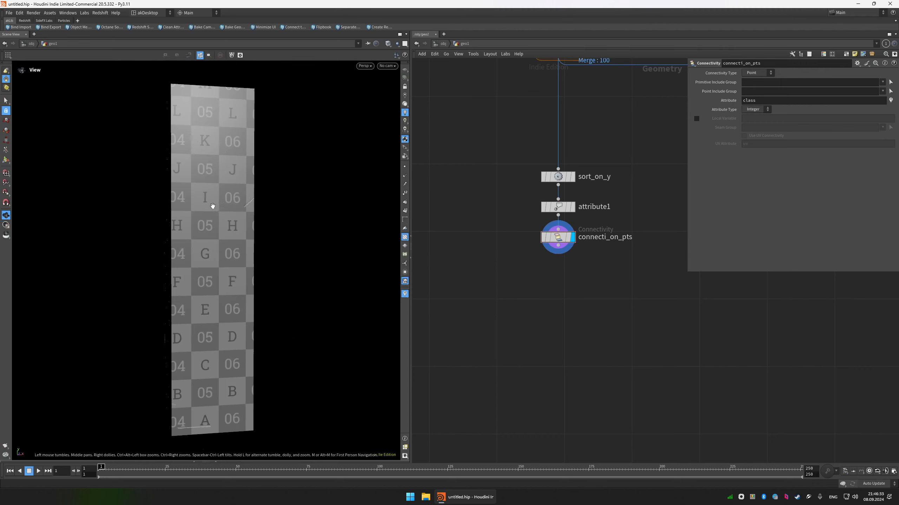
drag(210, 201, 241, 212)
key(space+5)
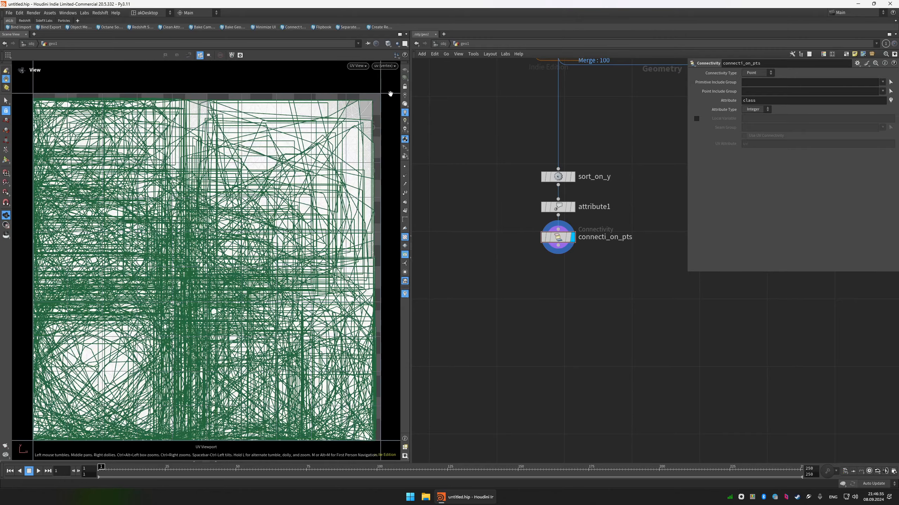
key(space+1)
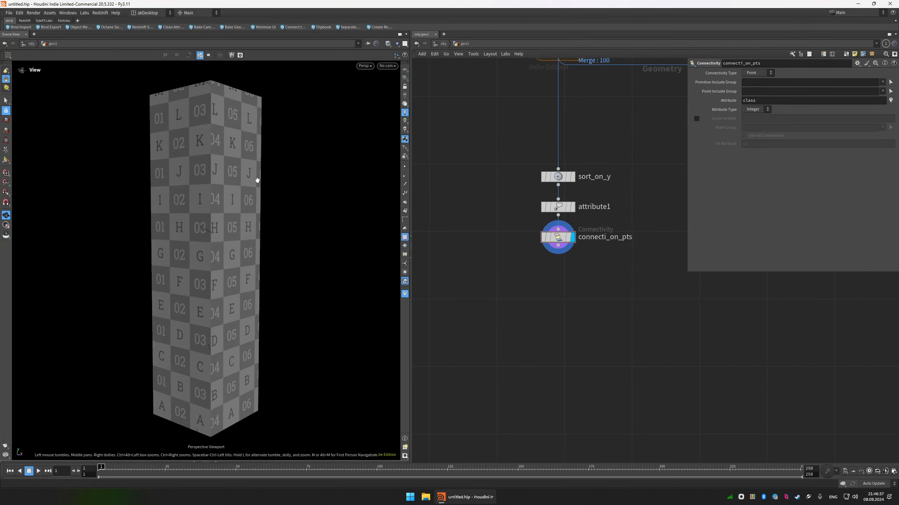
key(space+5)
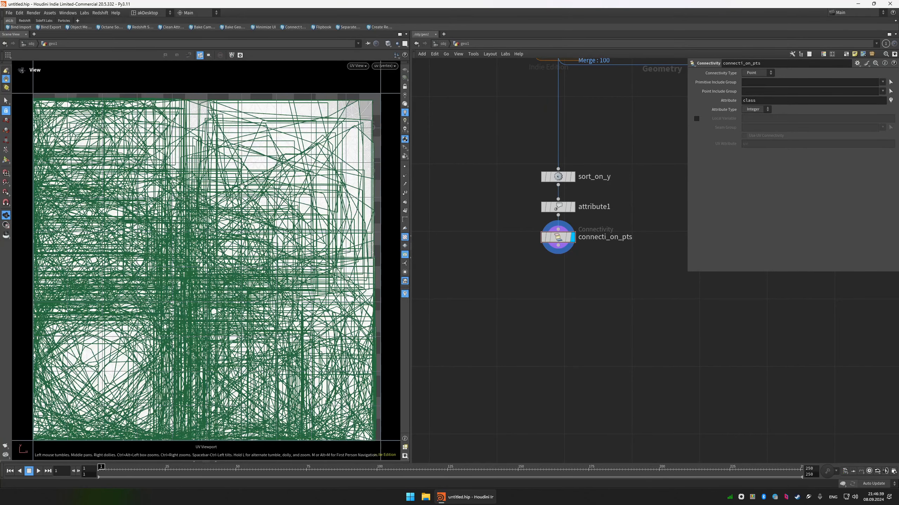
scroll(242, 186, down, 2)
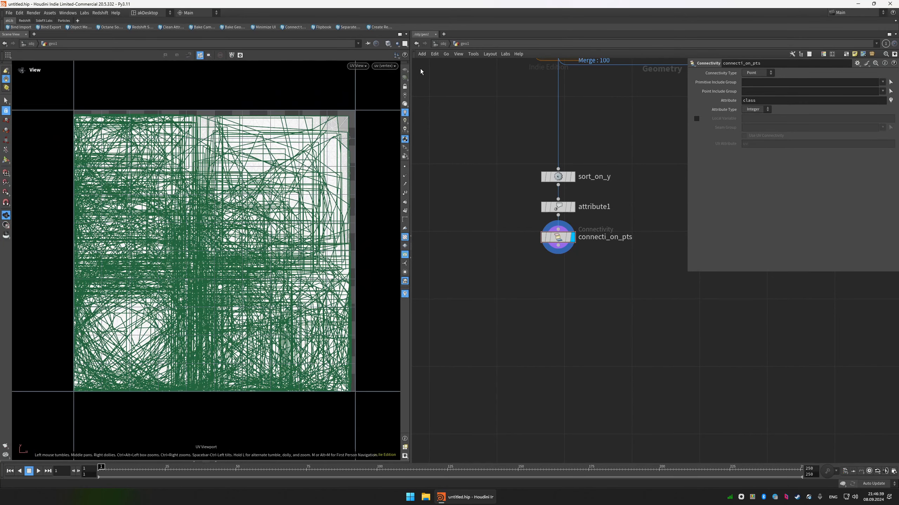
Switch the displayed UV attribute to uv2 and examine its checker pattern on the column in the perspective view.
click(376, 66)
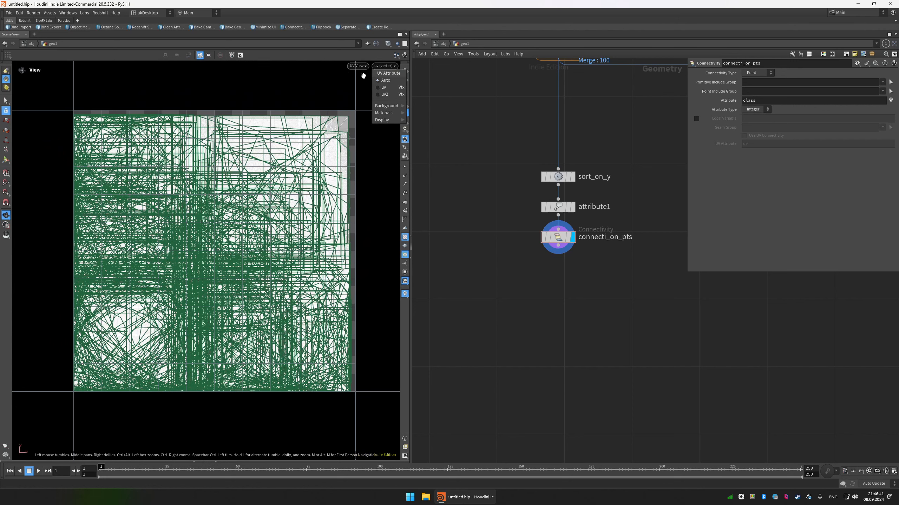
click(389, 96)
key(space+1)
drag(263, 191, 234, 191)
scroll(221, 210, up, 3)
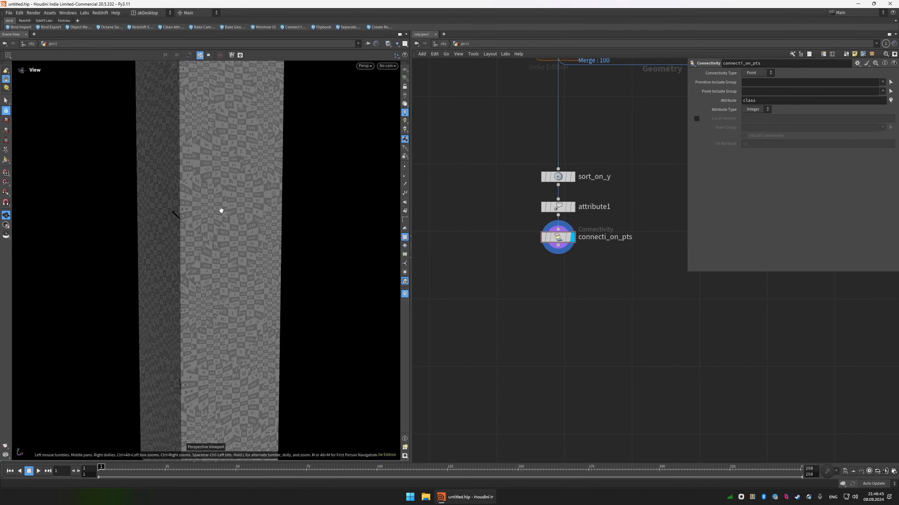
middle_drag(222, 210, 243, 197)
drag(243, 197, 255, 221)
scroll(255, 221, up, 3)
scroll(255, 221, down, 1)
Rewire attribswap1 to take its input from connecti_on_pts and display explodedview2 to check the uv2 checker on the spheres.
middle_drag(566, 268, 498, 268)
scroll(498, 268, down, 1)
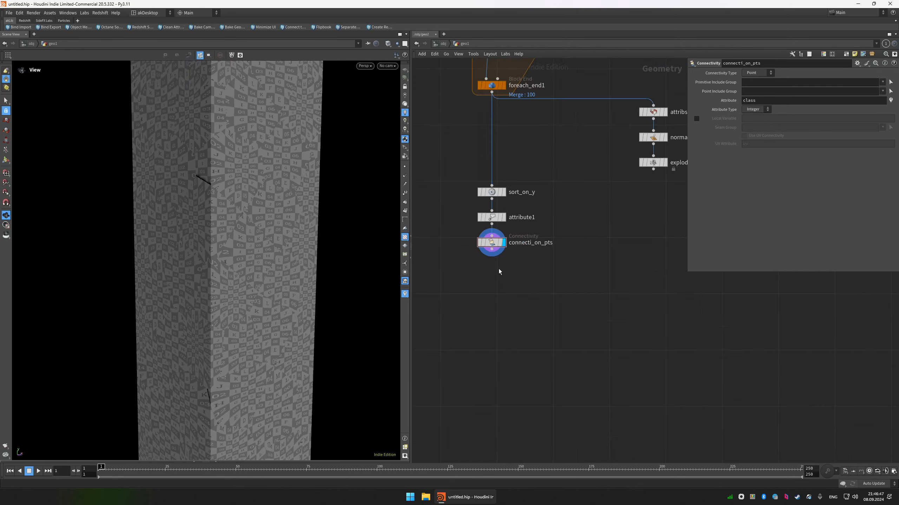
scroll(524, 266, down, 3)
drag(568, 241, 567, 241)
drag(579, 206, 585, 262)
click(553, 266)
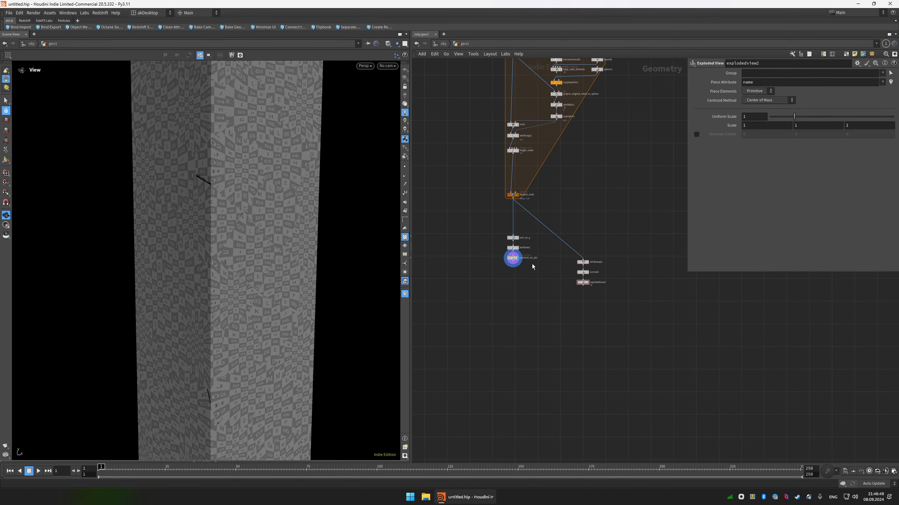
scroll(514, 261, up, 3)
drag(512, 260, 632, 258)
drag(662, 296, 634, 304)
drag(315, 246, 255, 247)
scroll(268, 248, up, 3)
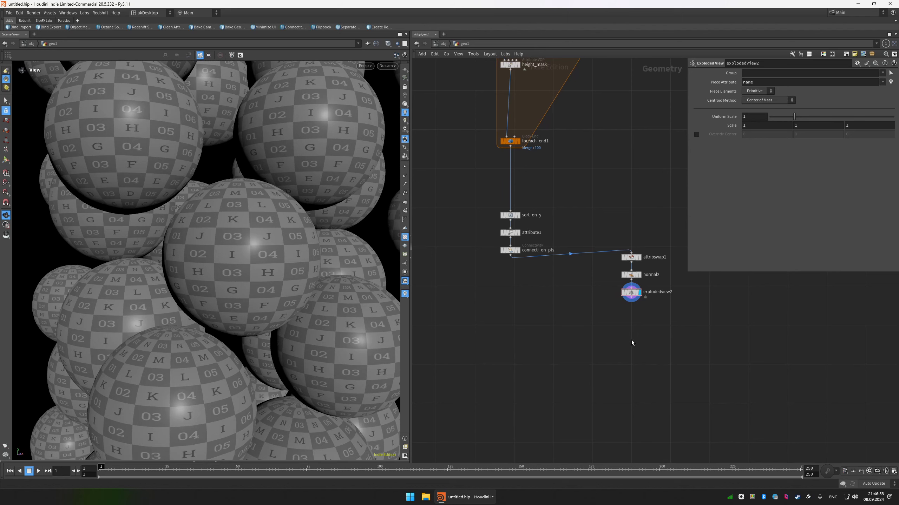
Insert a UV Transform node directly below connecti_on_pts and display it.
key(Tab)
text(uvtr)
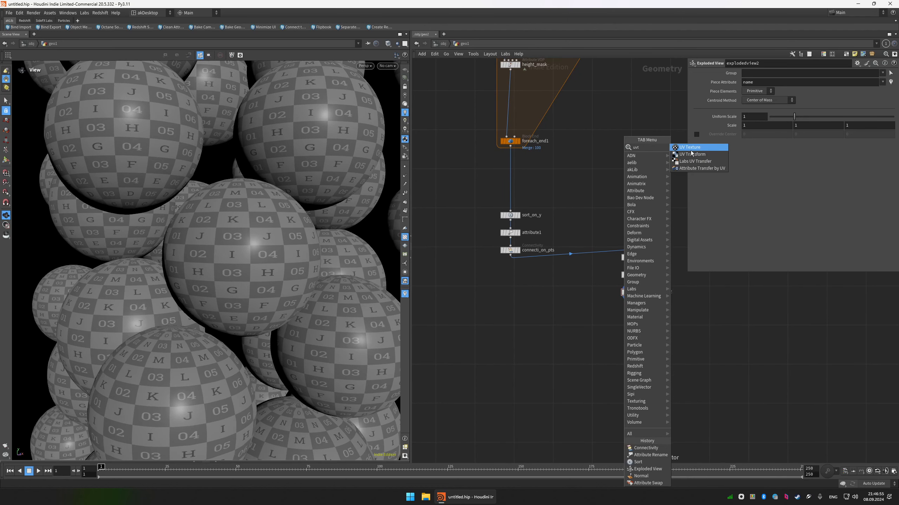
key(Return)
scroll(506, 274, up, 2)
click(518, 284)
mouse_move(517, 277)
mouse_down()
mouse_move(512, 247)
mouse_move(518, 291)
mouse_move(673, 244)
mouse_move(518, 275)
mouse_up()
key(r)
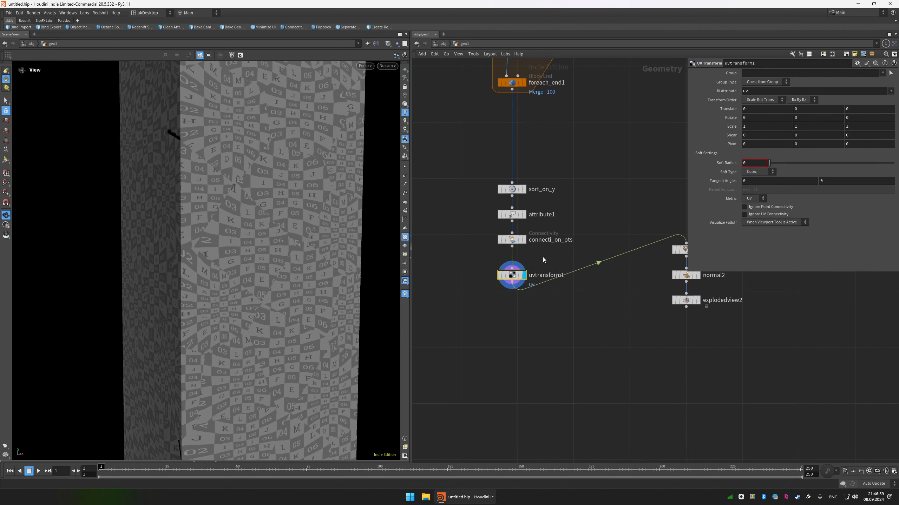
Make uvtransform1 act on the uv2 attribute with an X scale of 1.5.
click(890, 91)
click(881, 103)
click(758, 126)
key(Return)
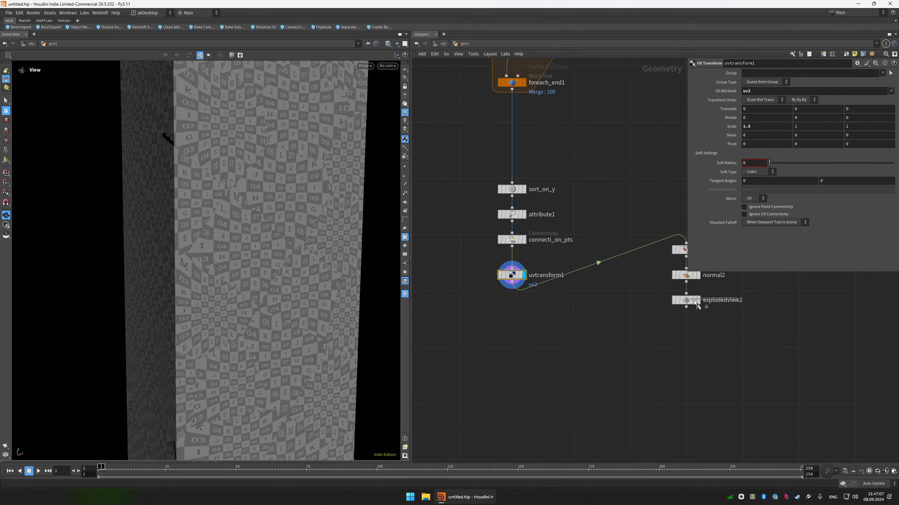
Display explodedview2 to check the scaled checker on the spheres, and tidy the layout of the lower nodes.
click(695, 300)
scroll(567, 283, down, 2)
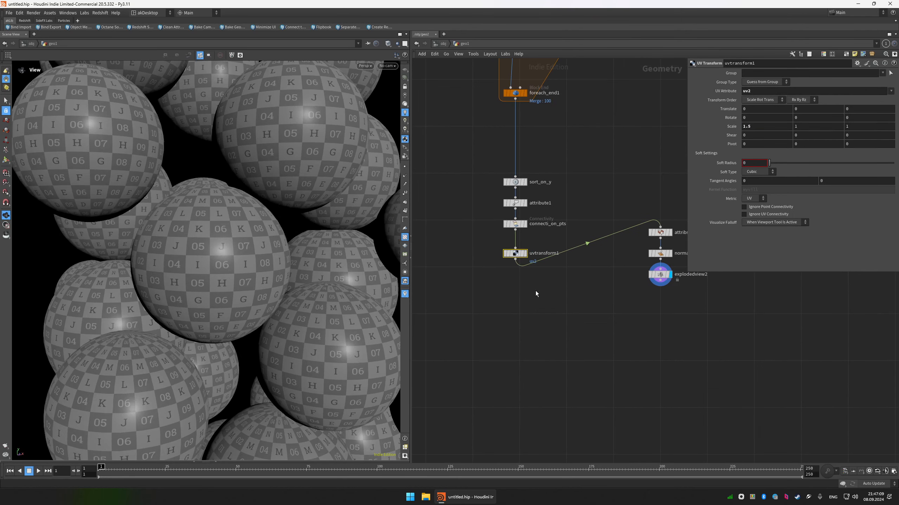
drag(536, 293, 523, 198)
drag(565, 331, 516, 181)
key(l)
scroll(537, 264, down, 1)
middle_drag(563, 313, 544, 247)
Add a Null node below uvtransform1, wire it to that node's output and display it.
click(536, 264)
scroll(544, 247, down, 1)
key(Tab)
key(Return)
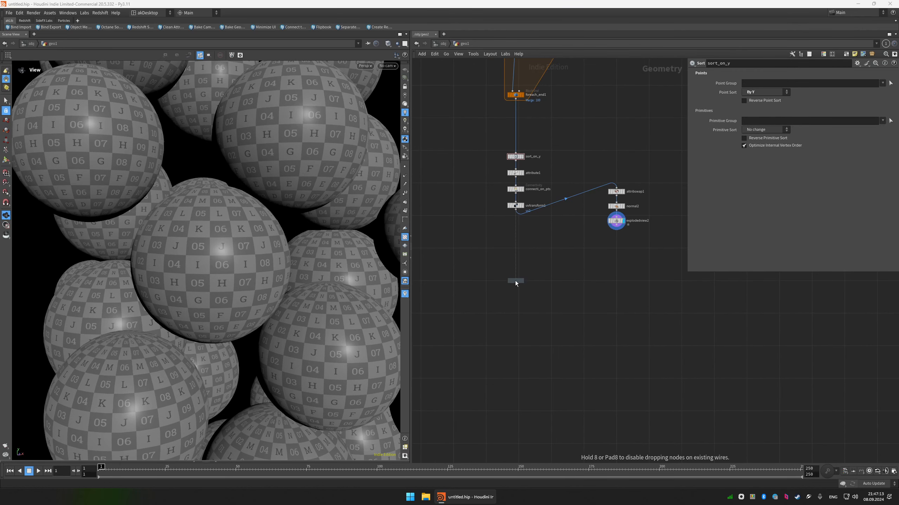
click(515, 281)
drag(515, 210, 515, 278)
click(523, 282)
Rename the new Null node as OUT_static_mesh.
click(532, 281)
double_click(532, 280)
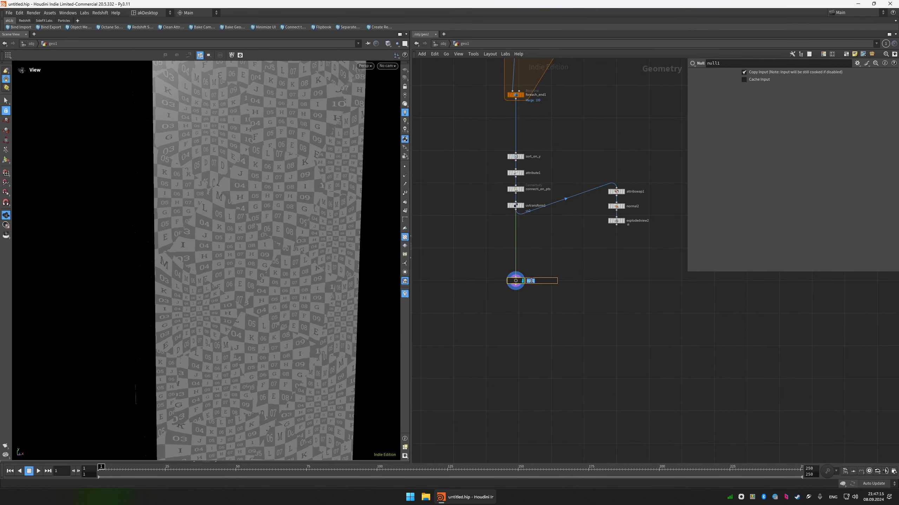
text(OUT_static_mesh)
key(Return)
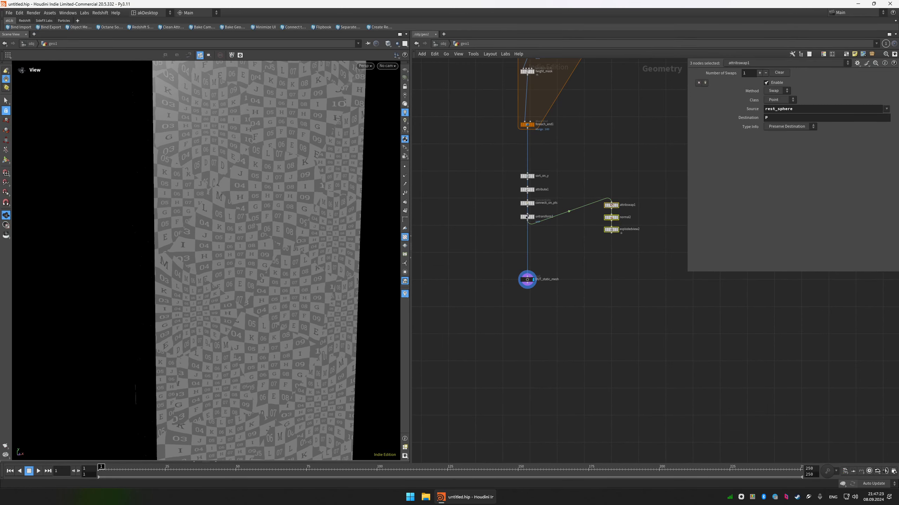
Add an ak Grow Attribute node beside OUT_static_mesh, wire it to that null's output and display it.
click(555, 291)
key(Tab)
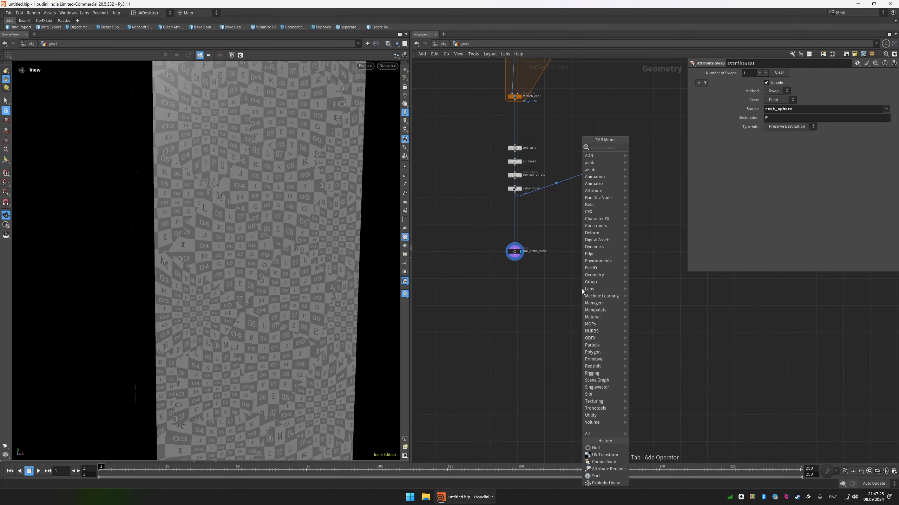
text(grow)
key(Return)
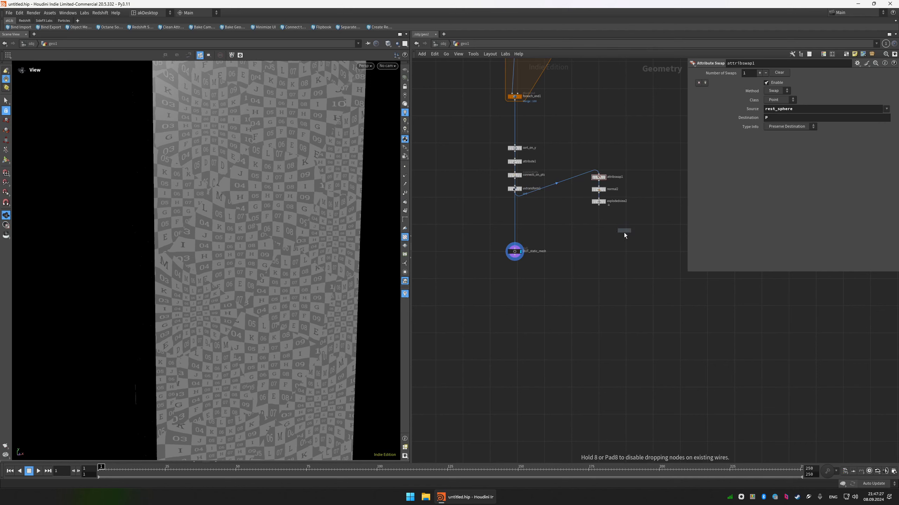
click(592, 305)
click(592, 302)
click(527, 268)
key(r)
click(596, 307)
drag(596, 307, 607, 275)
key(super)
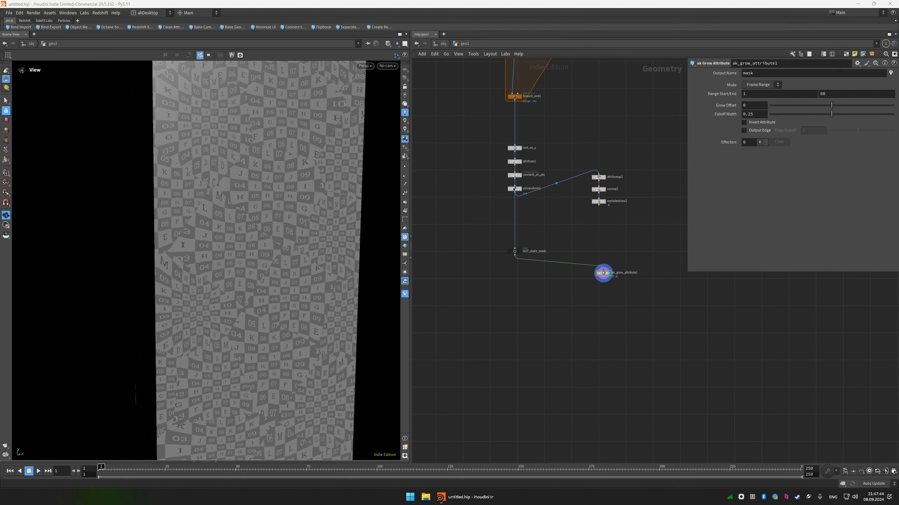
Switch to Chrome and look over the ak Grow Attribute HDA download page linked from the Grow Attributes tutorial video.
click(504, 304)
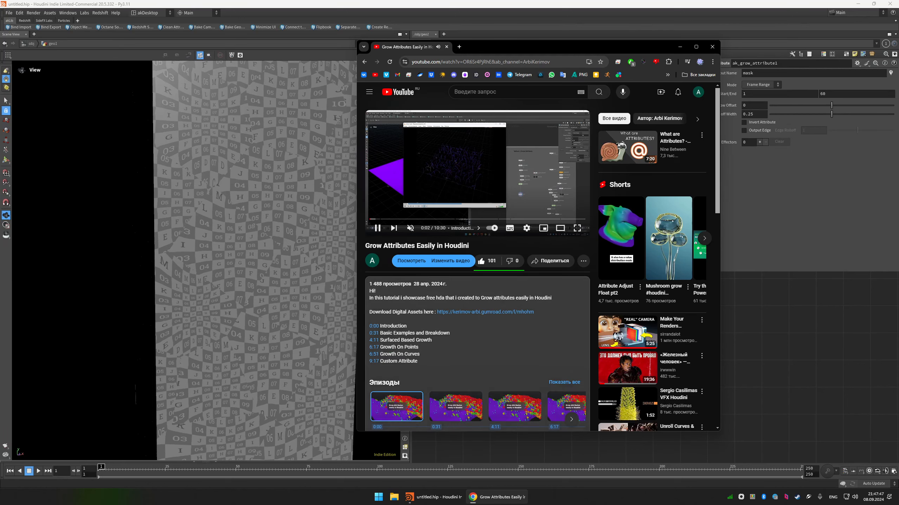
click(468, 311)
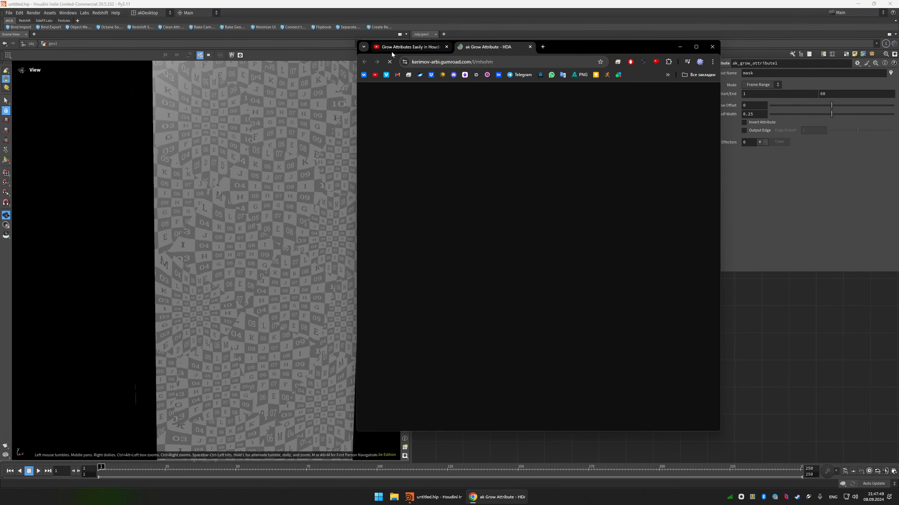
scroll(502, 164, down, 4)
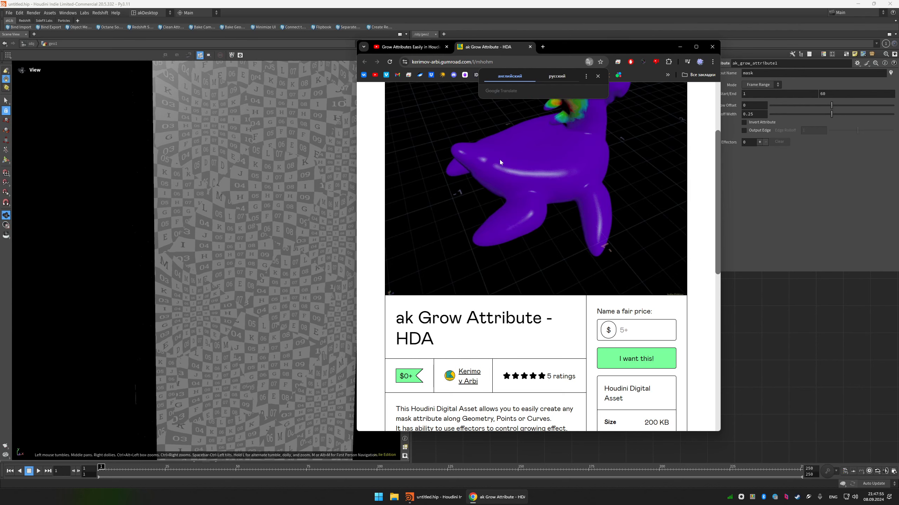
scroll(504, 218, down, 1)
scroll(504, 218, down, 5)
scroll(504, 217, up, 7)
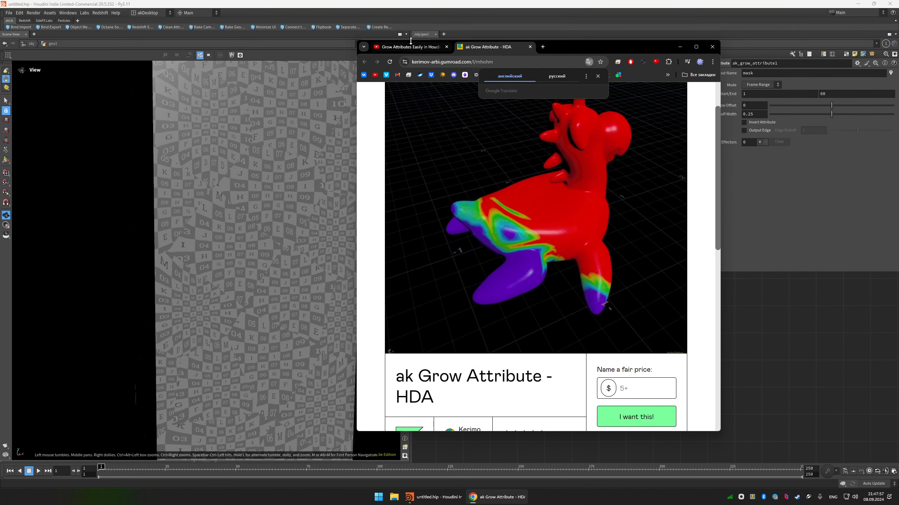
Return to the Grow Attributes Easily in Houdini video, pause it, close the download page and look over the video description.
click(410, 47)
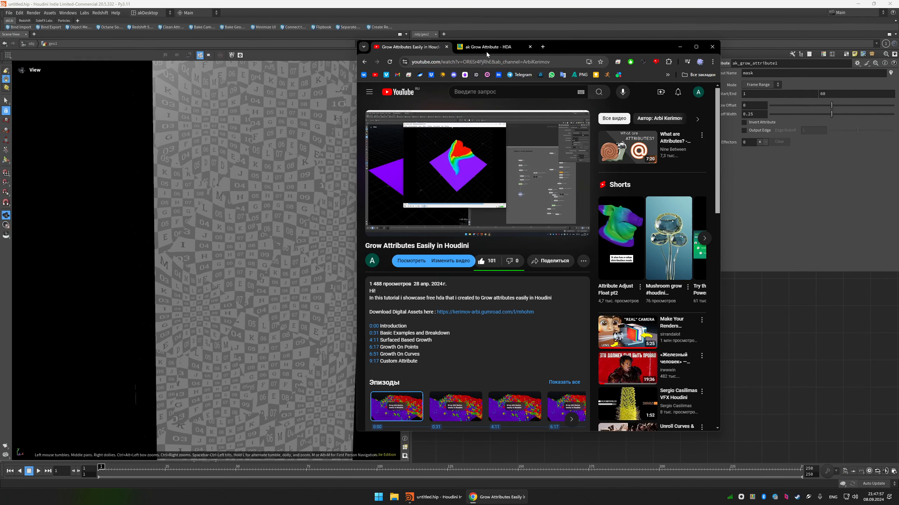
click(477, 157)
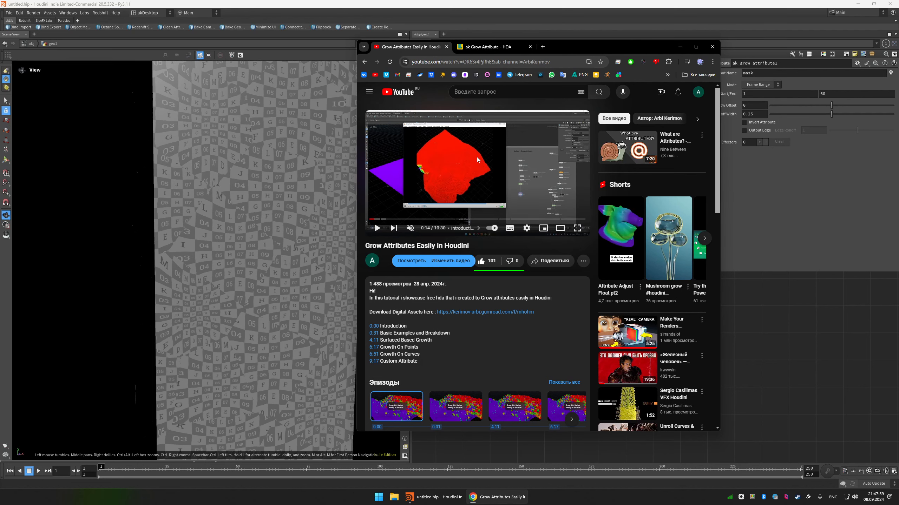
middle_click(479, 51)
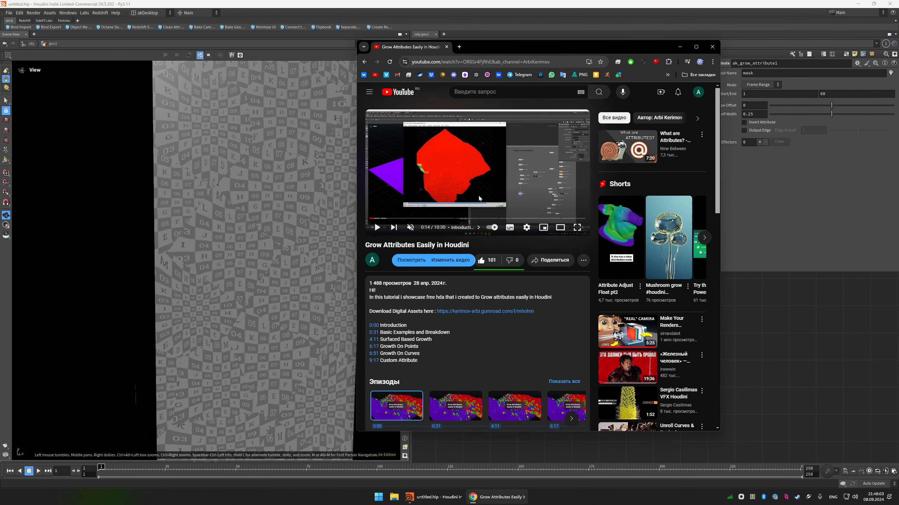
scroll(479, 195, down, 3)
scroll(479, 199, up, 3)
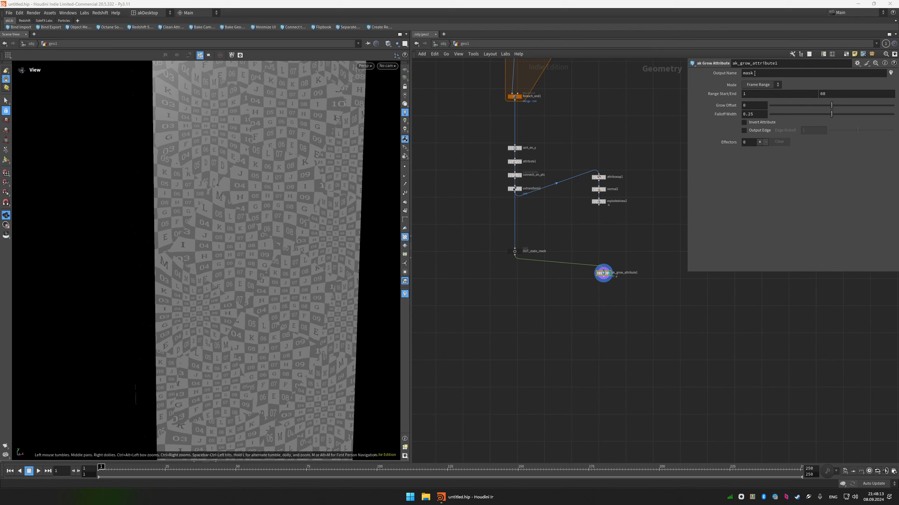
Back in Houdini, set the grow range's end frame to 125 and add one effector to ak_grow_attribute1.
click(839, 93)
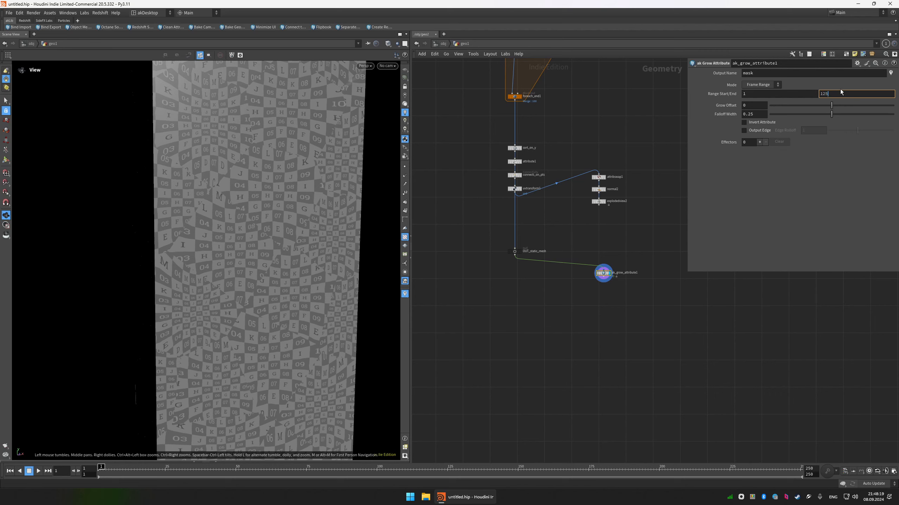
key(Return)
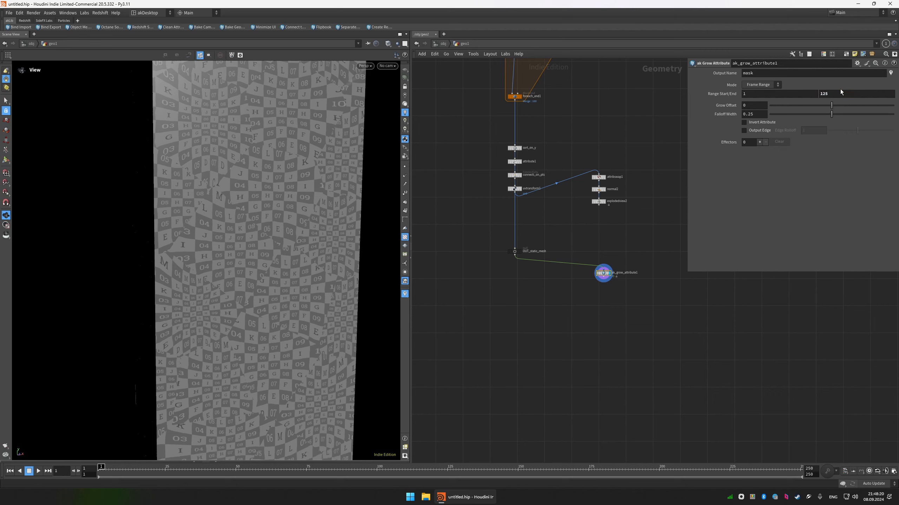
click(759, 142)
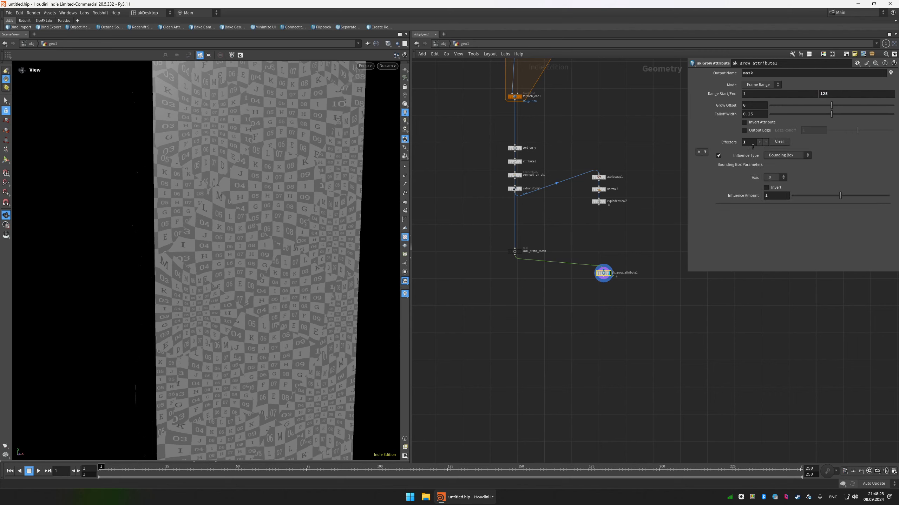
Replace the checker texture on the column with a visualization of the mask attribute and play the animation.
right_drag(244, 184, 563, 175)
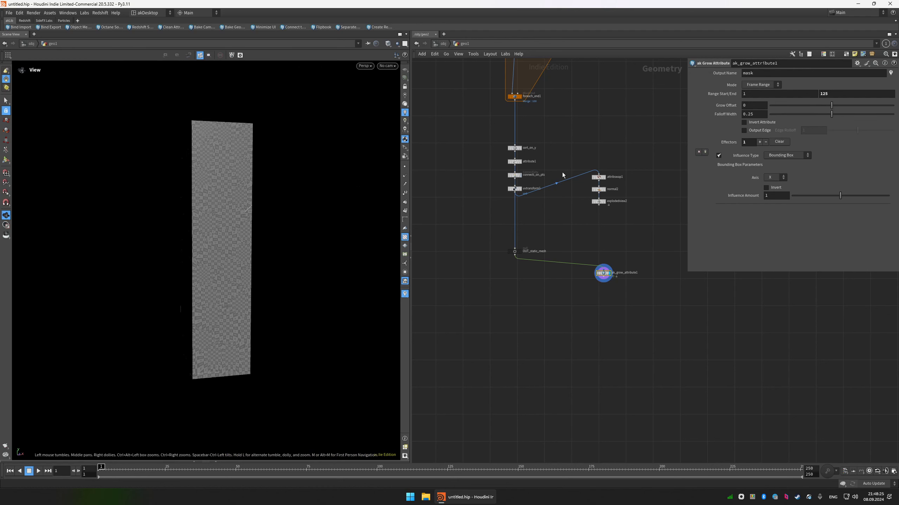
drag(314, 178, 338, 181)
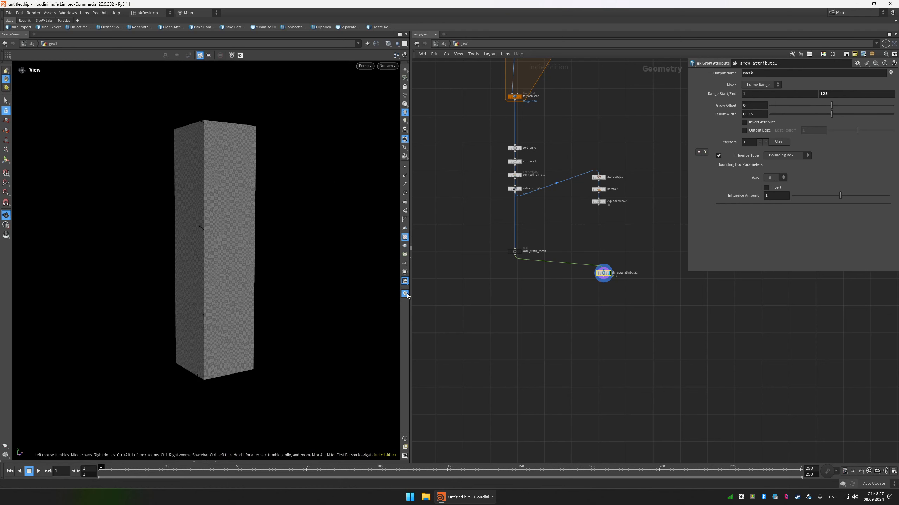
right_click(407, 294)
click(460, 318)
click(891, 73)
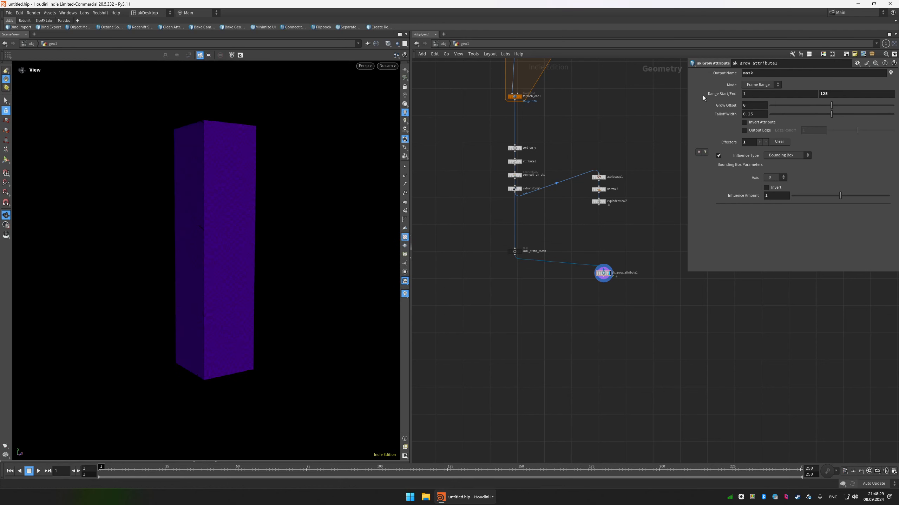
middle_drag(322, 175, 339, 172)
click(404, 238)
middle_drag(278, 221, 281, 220)
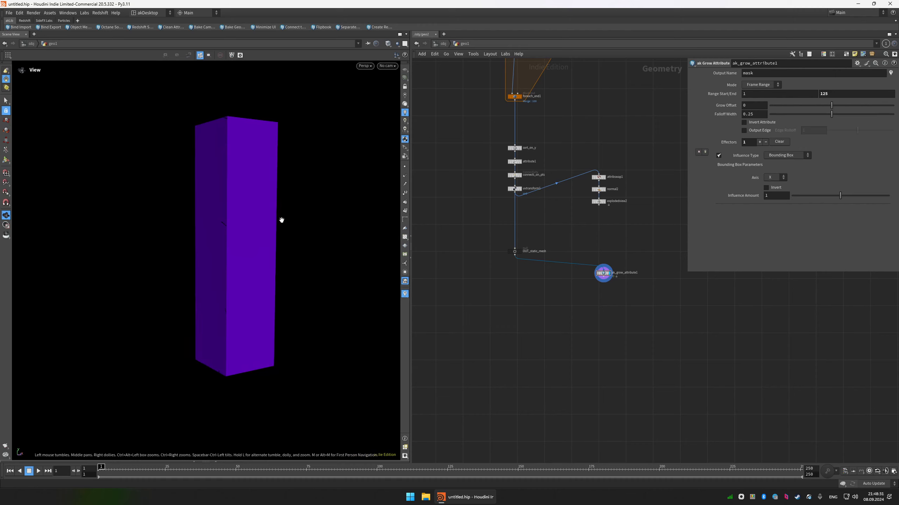
key(Up)
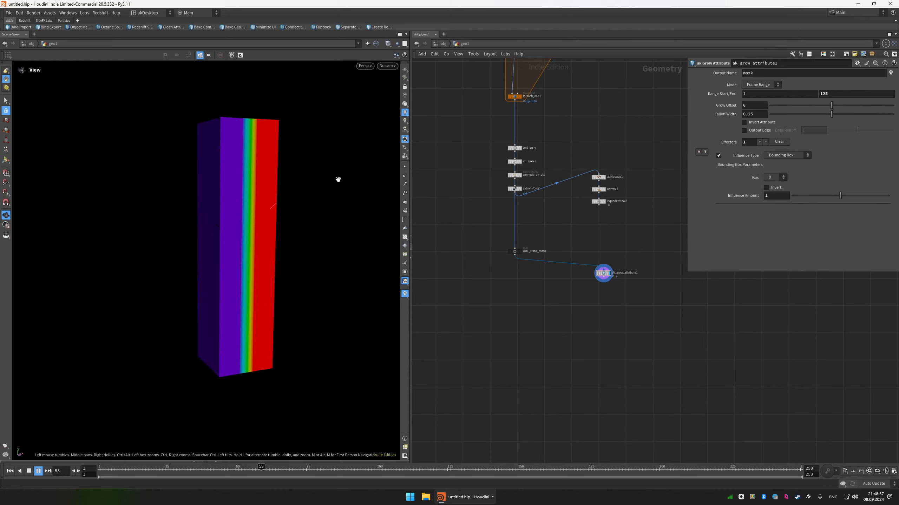
Review the effector's influence types and the connectivity settings, and inspect the attributes available on uvtransform1.
click(778, 158)
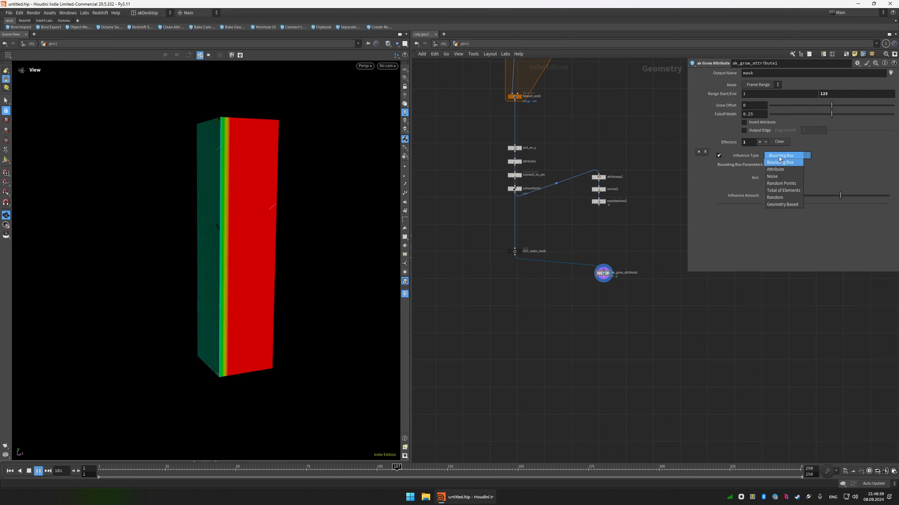
click(538, 202)
drag(482, 170, 542, 181)
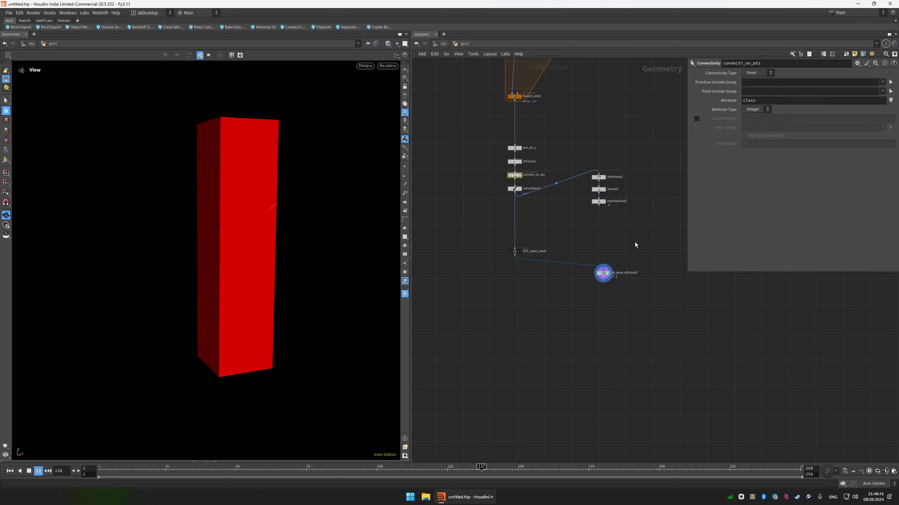
drag(636, 244, 576, 292)
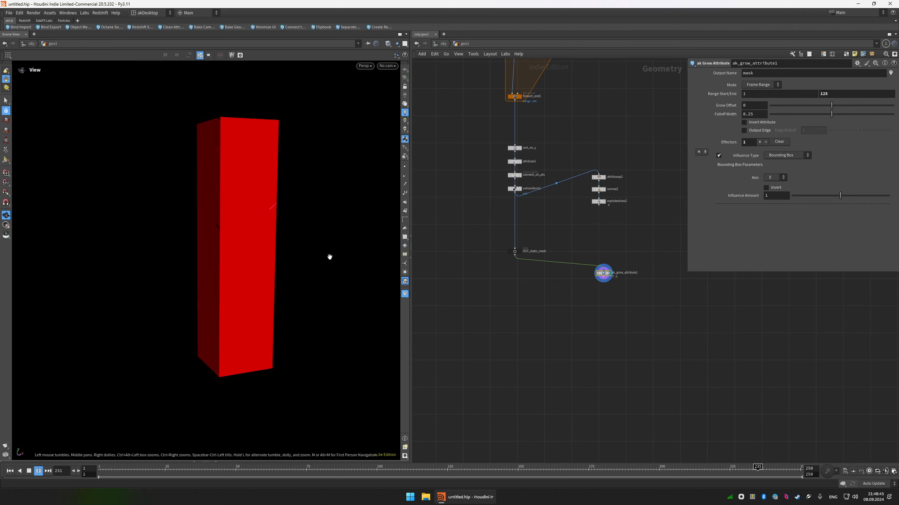
middle_click(512, 190)
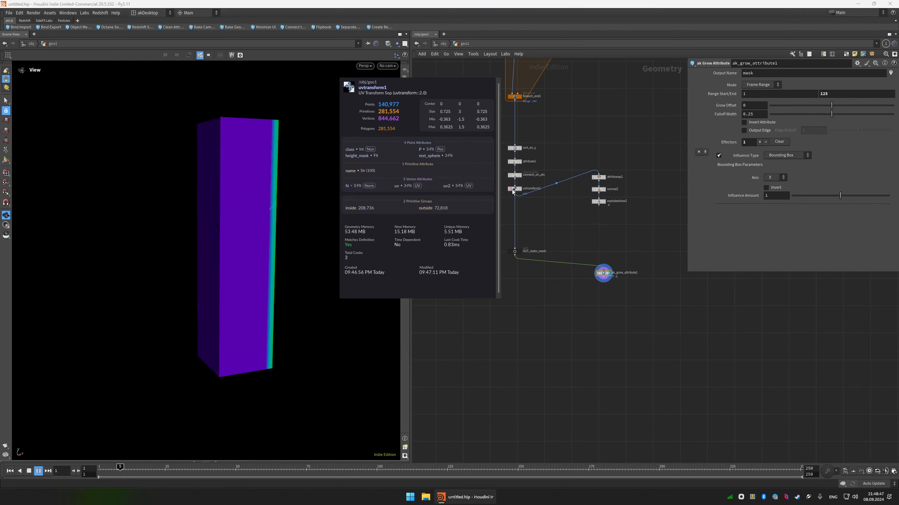
Examine the class values of the connectivity node in the Geometry Spreadsheet, sorting them in both directions.
drag(565, 168, 484, 179)
key(alt+shift+s)
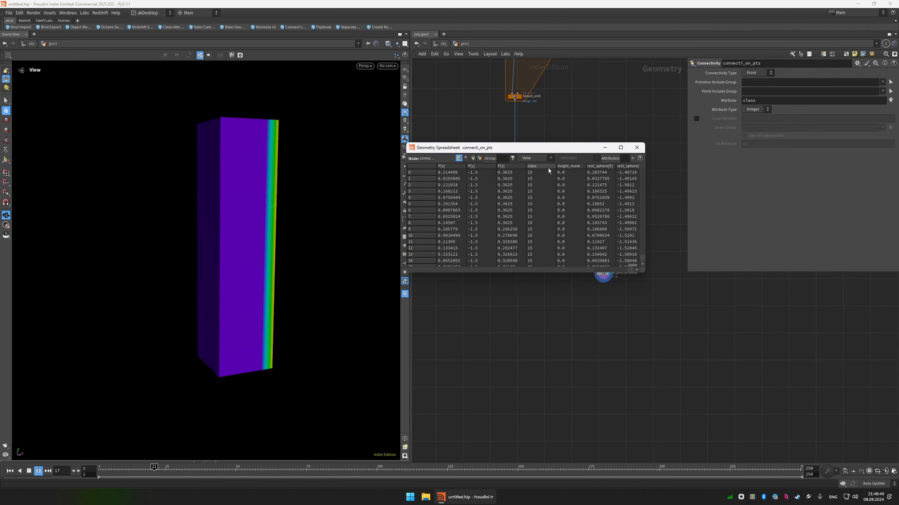
click(532, 168)
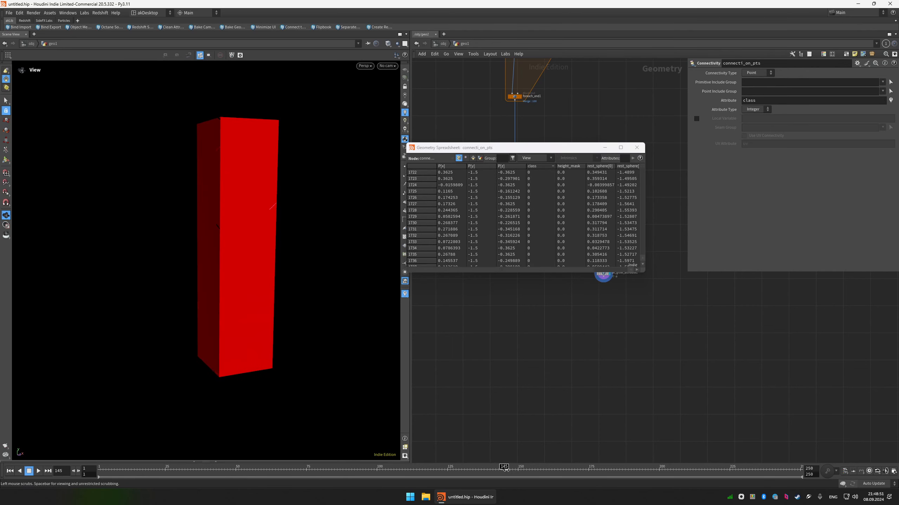
click(539, 166)
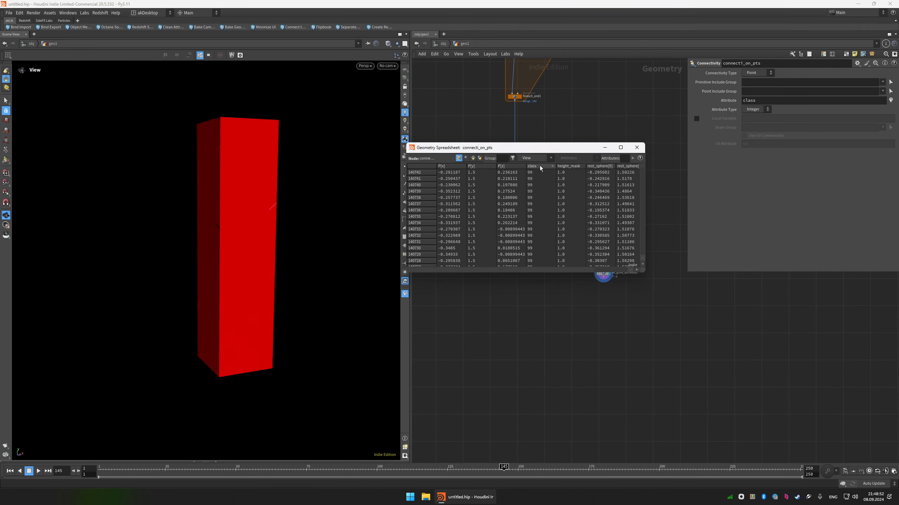
click(637, 148)
drag(642, 251, 607, 275)
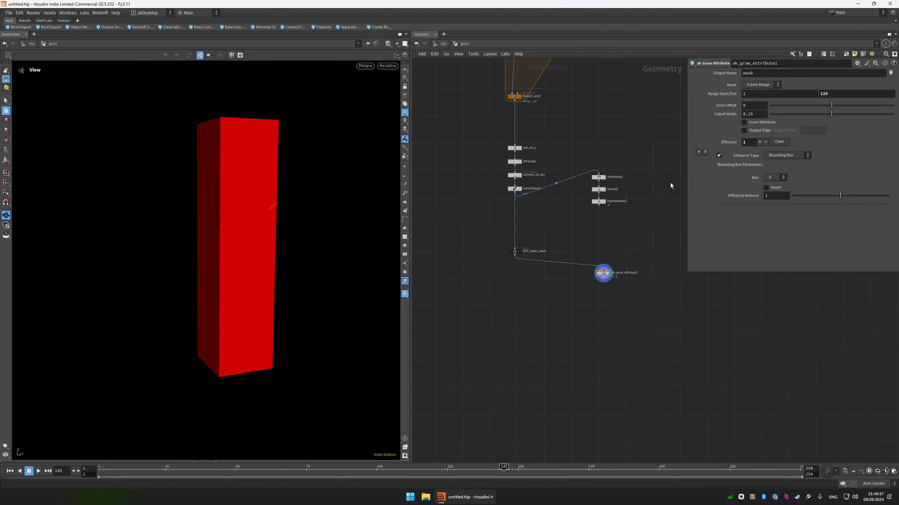
Set the effector's influence type to Attribute on ak_grow_attribute1 and use class as its attribute name.
click(791, 157)
click(792, 176)
click(887, 177)
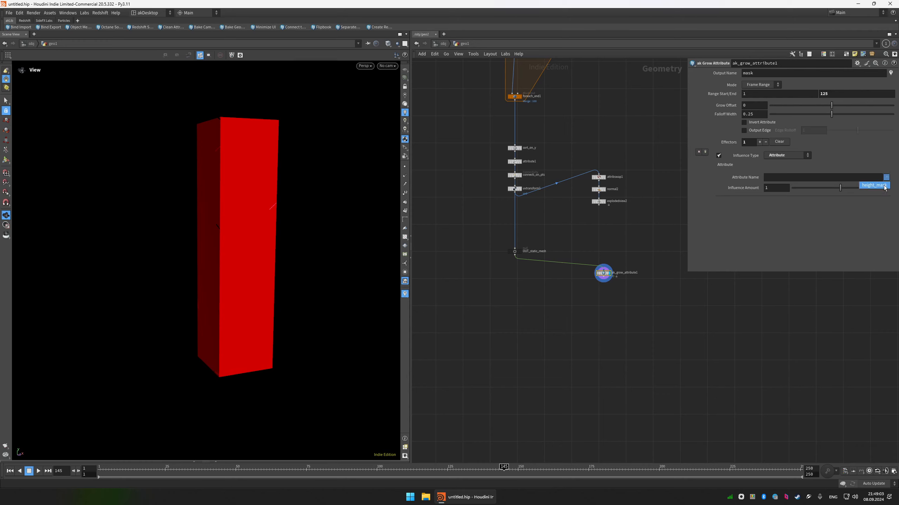
click(775, 176)
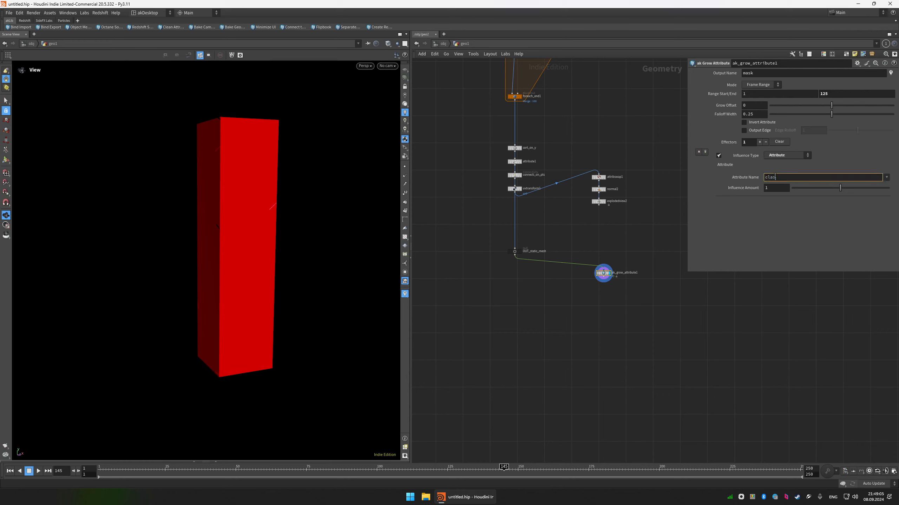
key(Return)
Turn on real-time playback, replay the mask growth on the column from the first frame, and return to frame 1.
key(ctrl+Up)
key(Up)
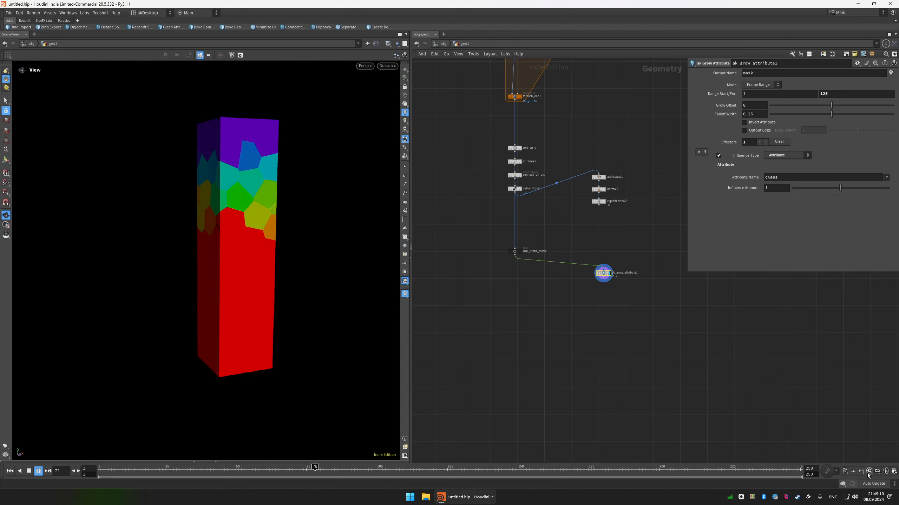
key(ctrl+Up)
key(Up)
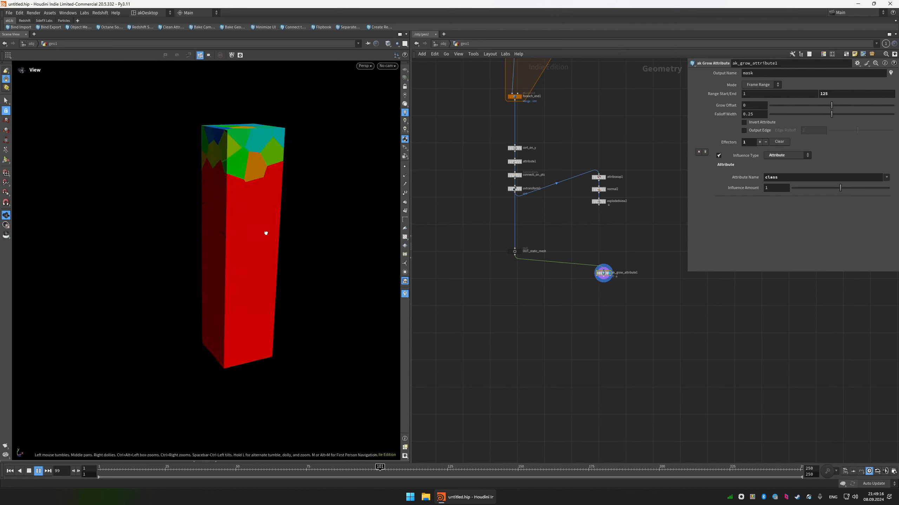
key(ctrl+Up)
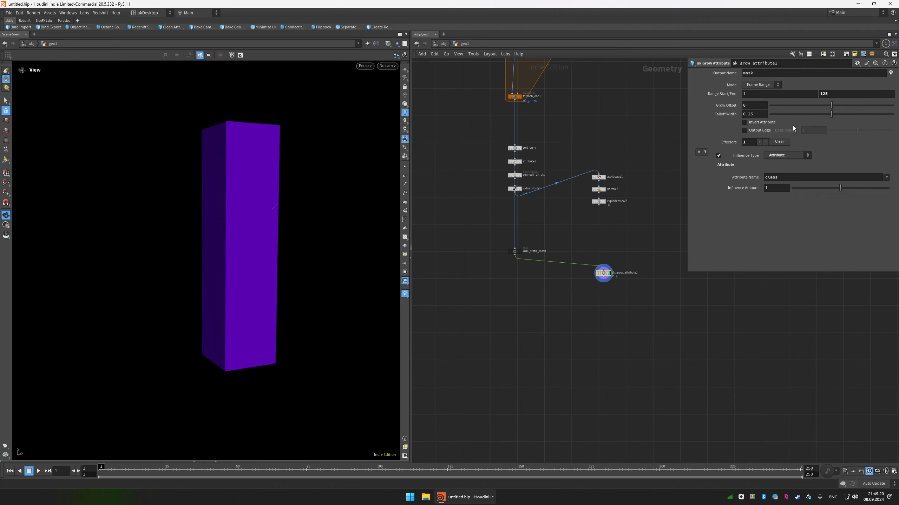
Insert a second effector before the class effector and open its influence type choices.
click(705, 152)
click(787, 155)
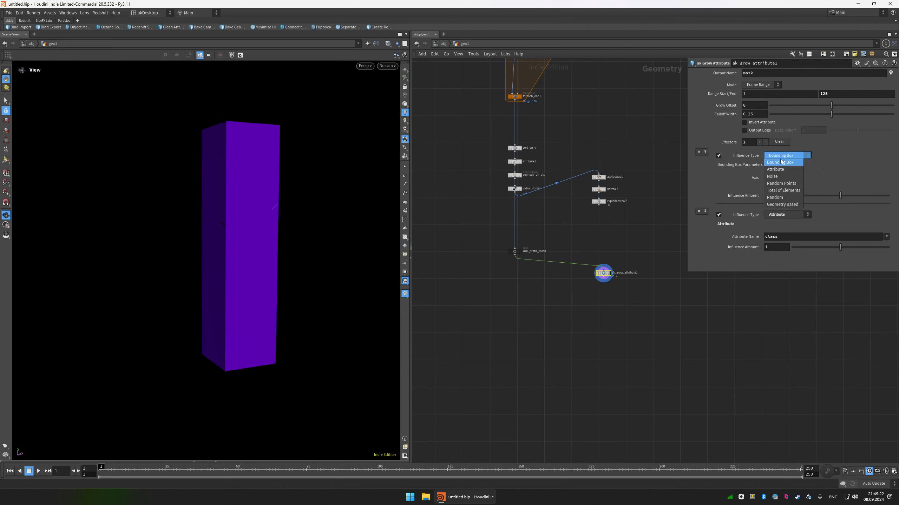
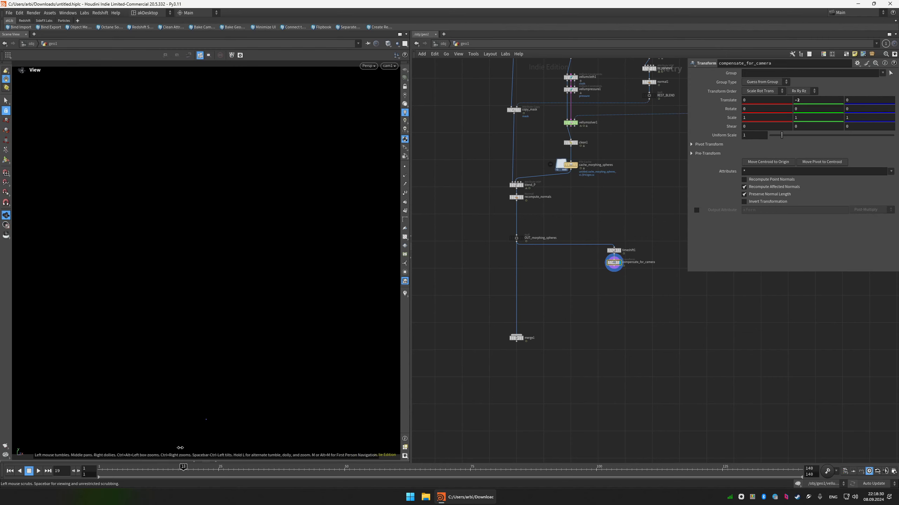
Add a Time Shift node below compensate_for_camera at the first frame and set its clamp to Clamp to Last with an editable end frame.
key(ctrl+Up)
scroll(642, 270, up, 2)
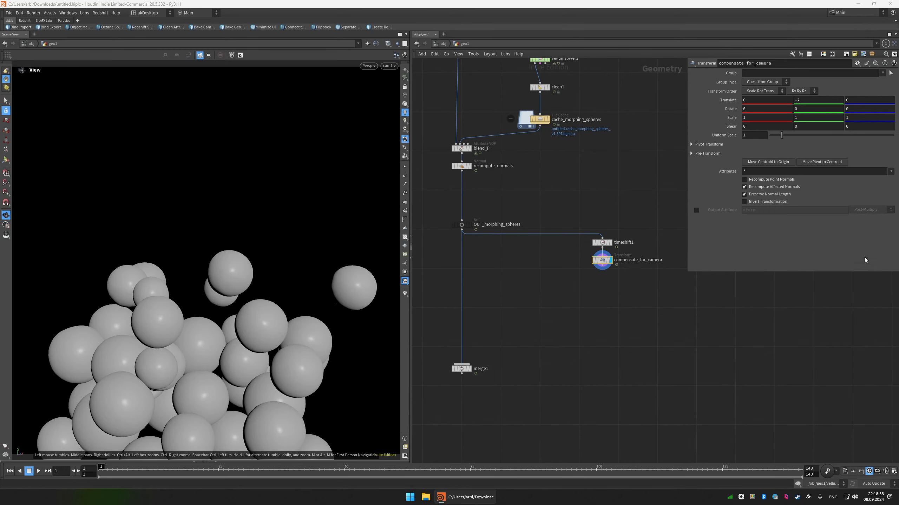
key(Tab)
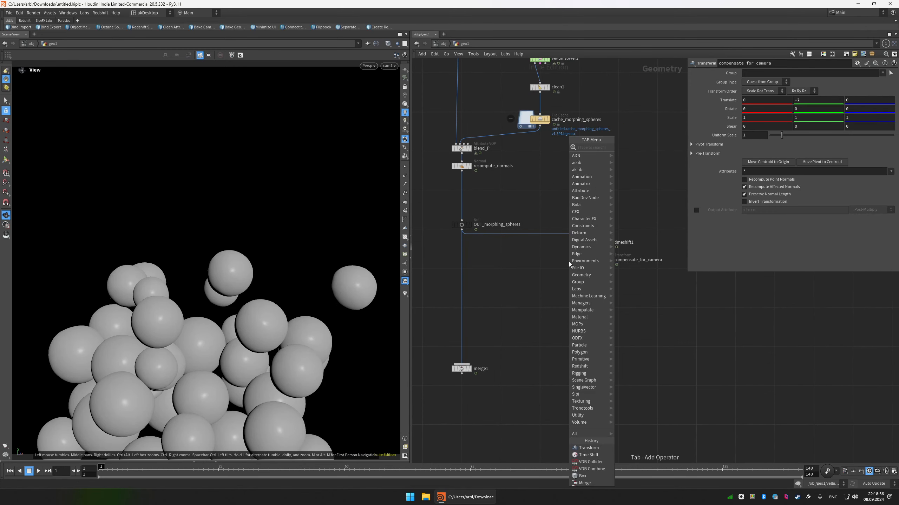
text(times)
key(shift+Return)
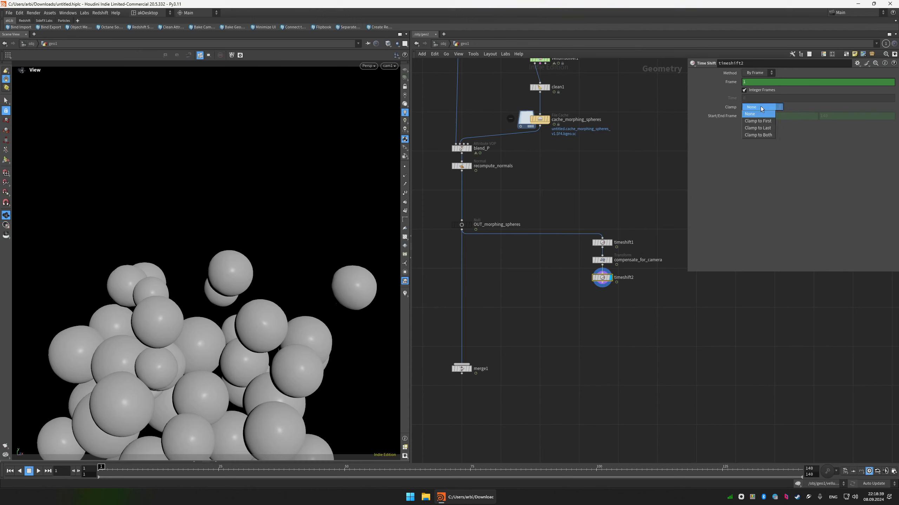
click(757, 128)
ctrl+shift+click(844, 116)
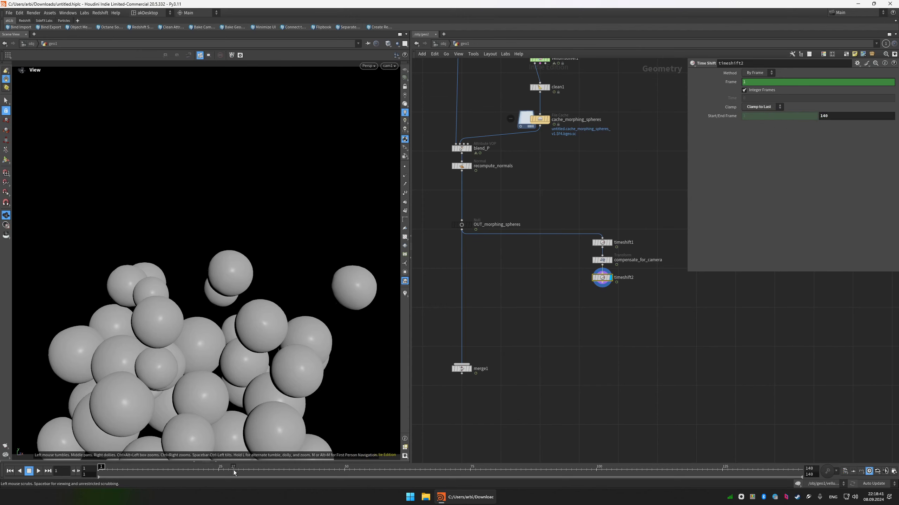
Scrub the sphere animation to frame 25 and set the new time shift's clamp end frame to 25.
scroll(244, 366, down, 8)
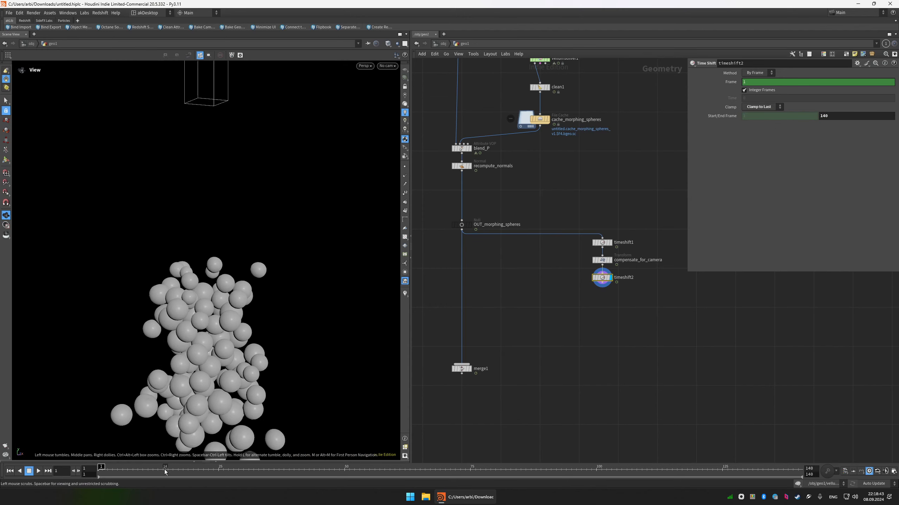
drag(165, 472, 274, 471)
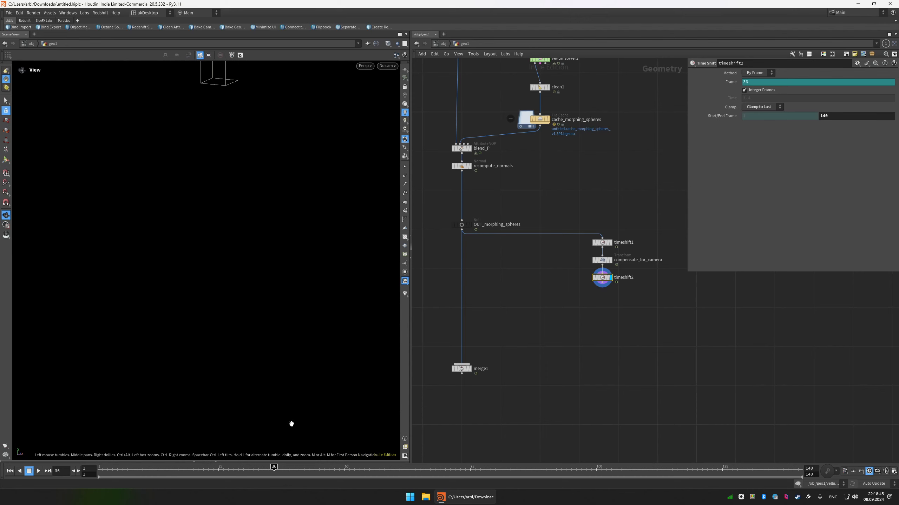
drag(214, 472, 219, 472)
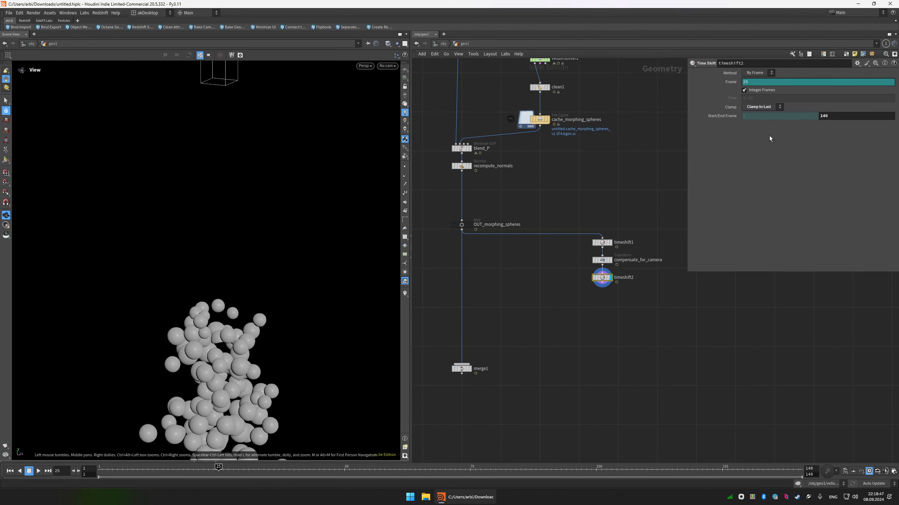
click(837, 115)
text(25)
key(Return)
Check the clamped spheres around frame 25 through cam1 and in the free view, then inspect the cache_morphing_spheres settings.
click(388, 66)
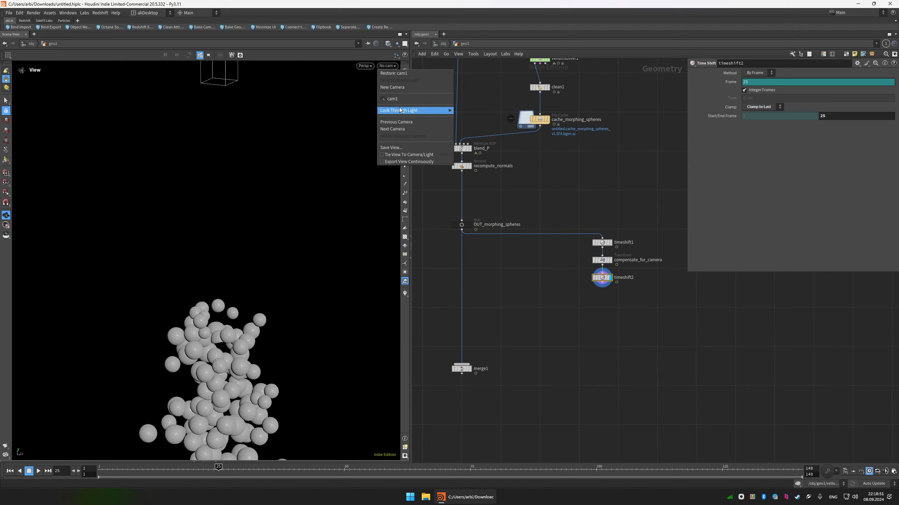
click(409, 101)
drag(141, 470, 202, 469)
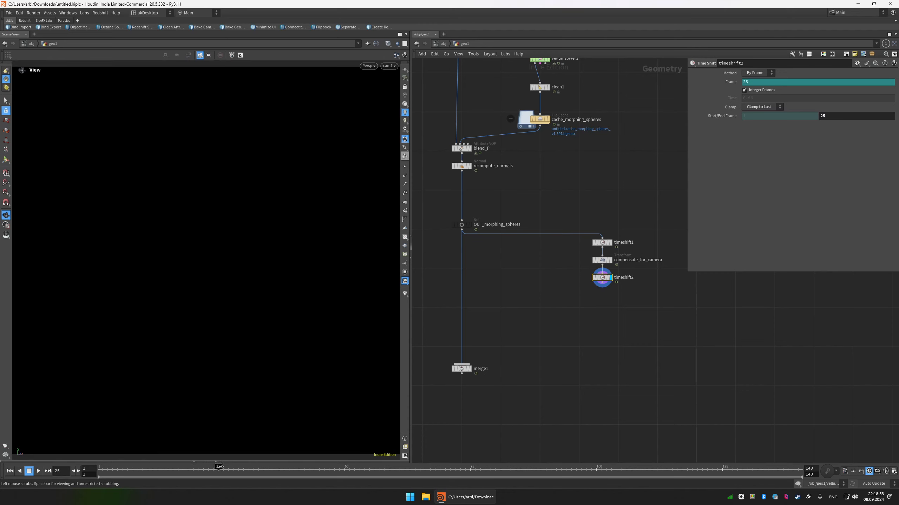
right_drag(260, 301, 246, 393)
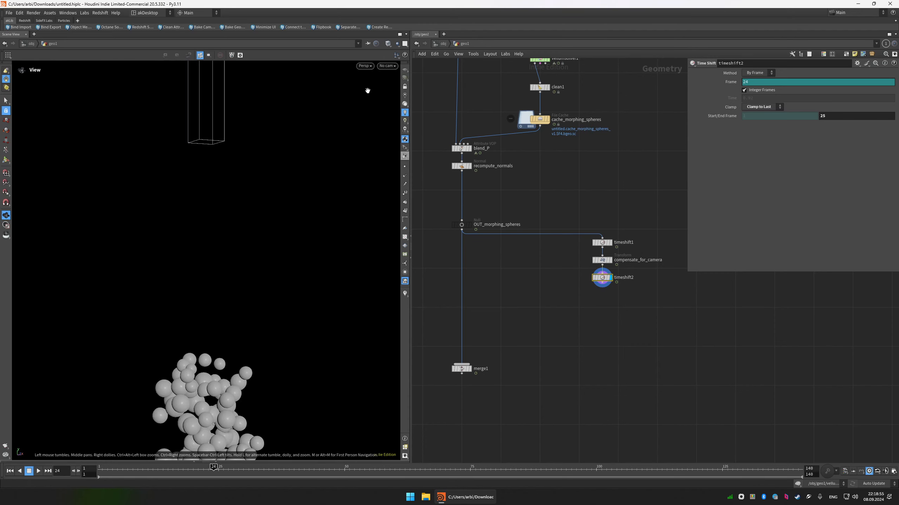
click(388, 67)
click(600, 273)
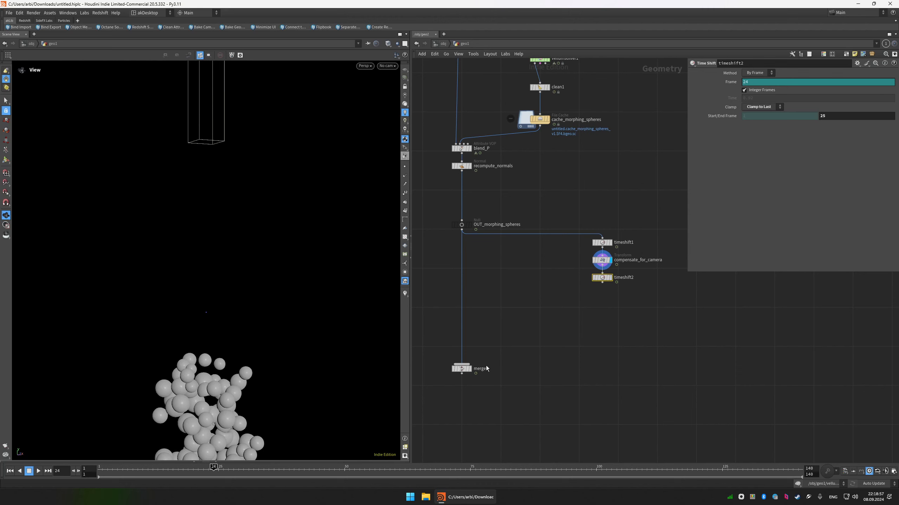
click(539, 119)
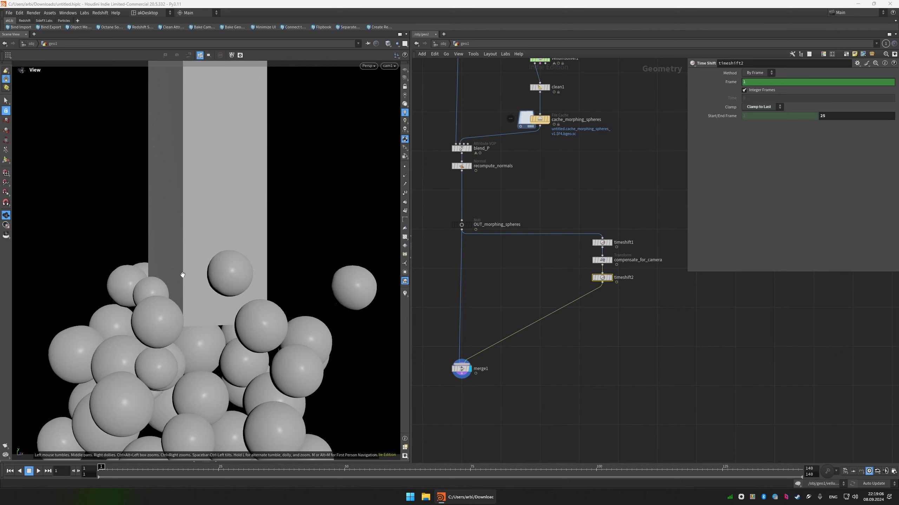
Connect timeshift2 into the displayed merge1, play the combined animation through cam1, and return to the first frame.
key(Up)
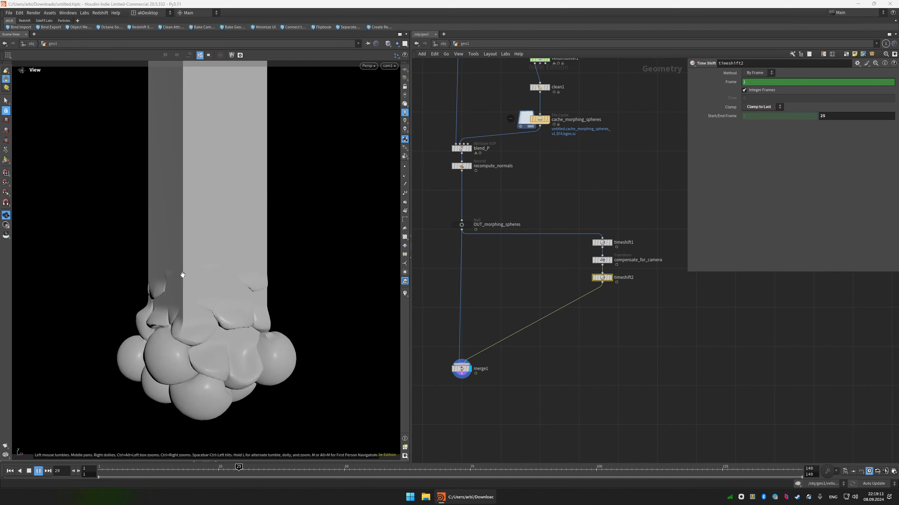
key(Up)
key(ctrl+Up)
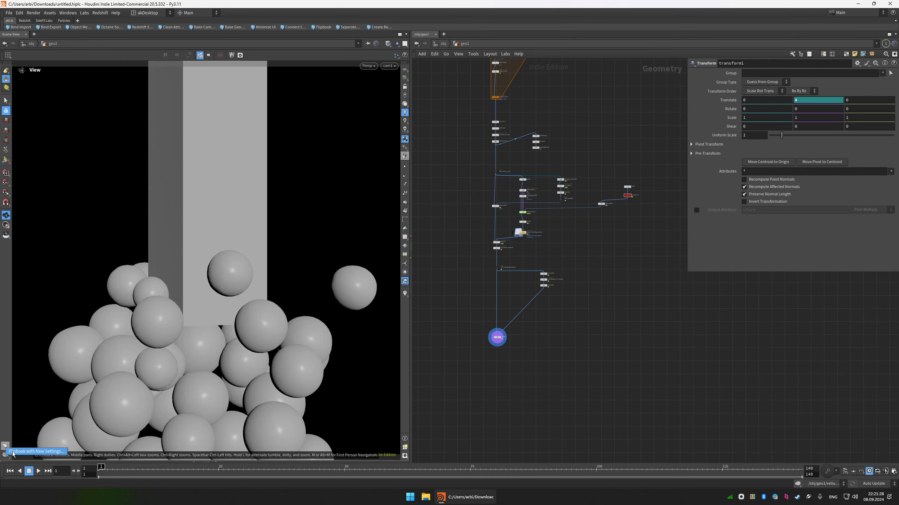
Render a flipbook of the full frame range with the current settings, review its playback, and close the preview.
click(5, 446)
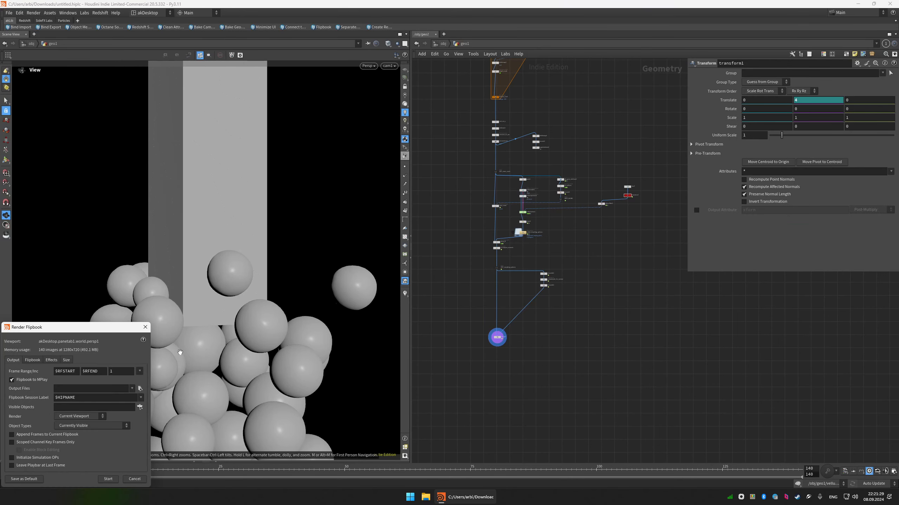
drag(129, 330, 237, 284)
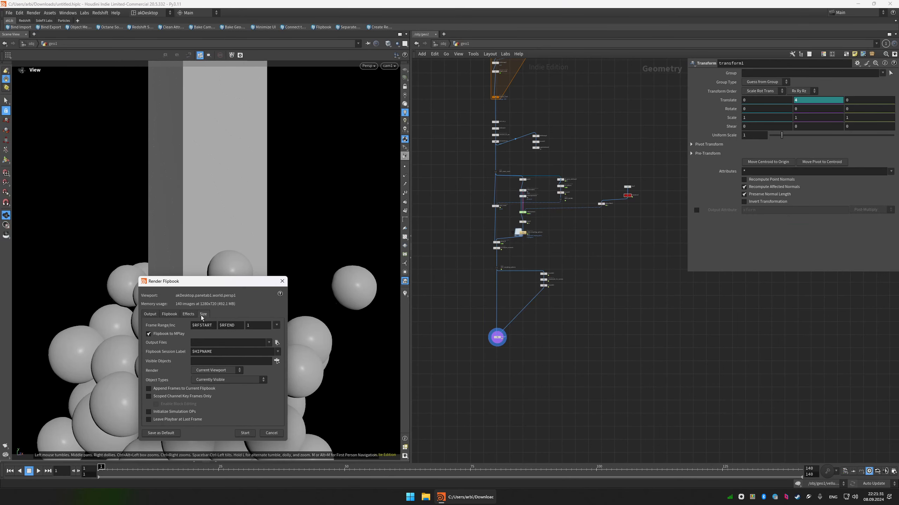
click(245, 432)
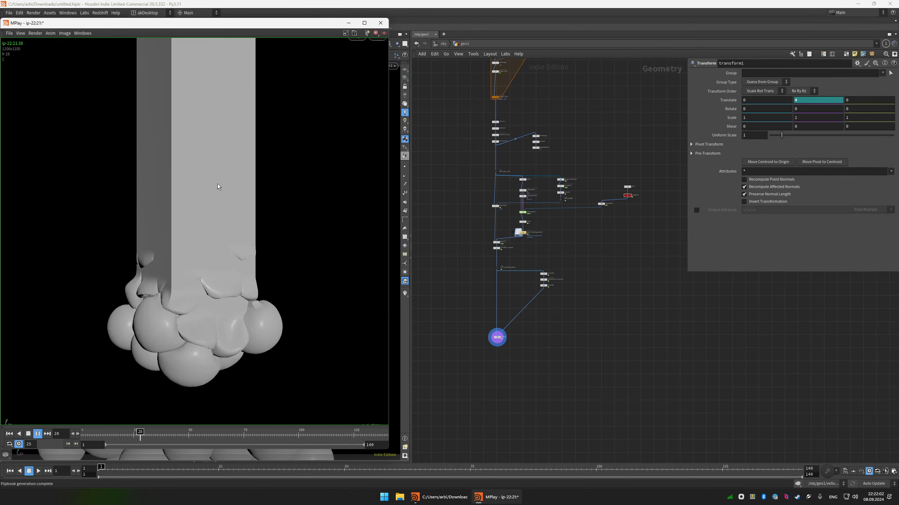
drag(111, 438, 71, 436)
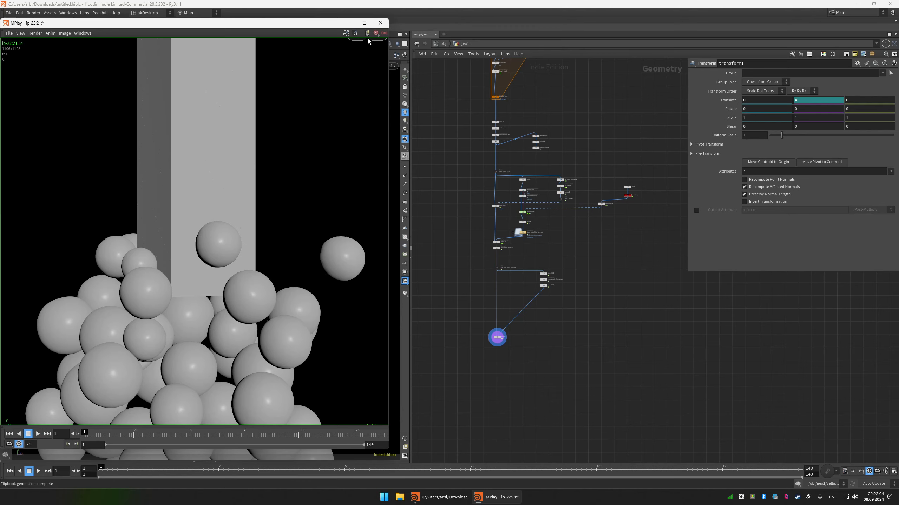
click(380, 23)
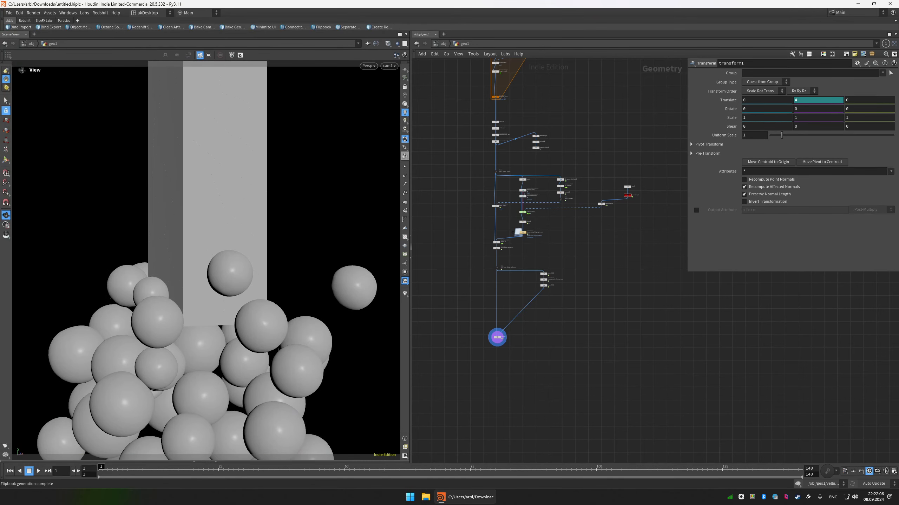
Connect transform1 to merge1 as an additional input, reposition the merge node, and display its result.
middle_drag(565, 219, 551, 236)
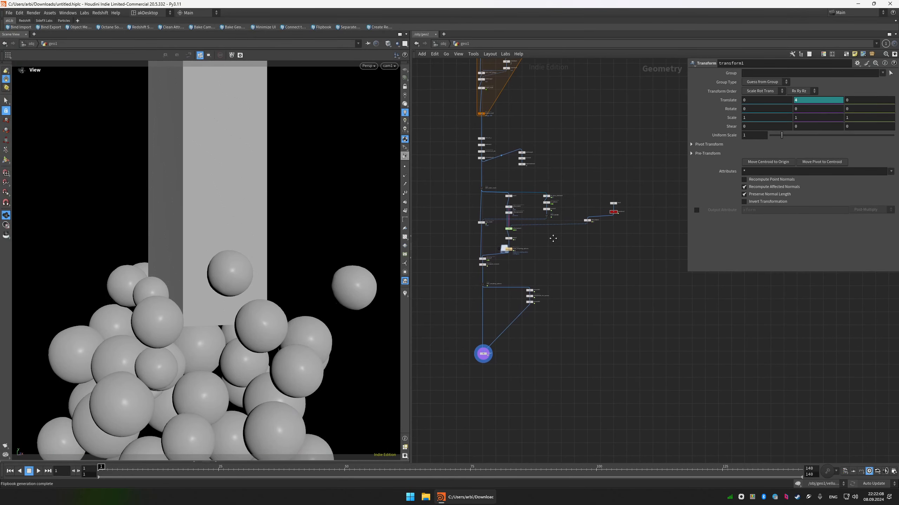
scroll(614, 218, up, 3)
key(r)
click(613, 211)
middle_drag(590, 284, 614, 181)
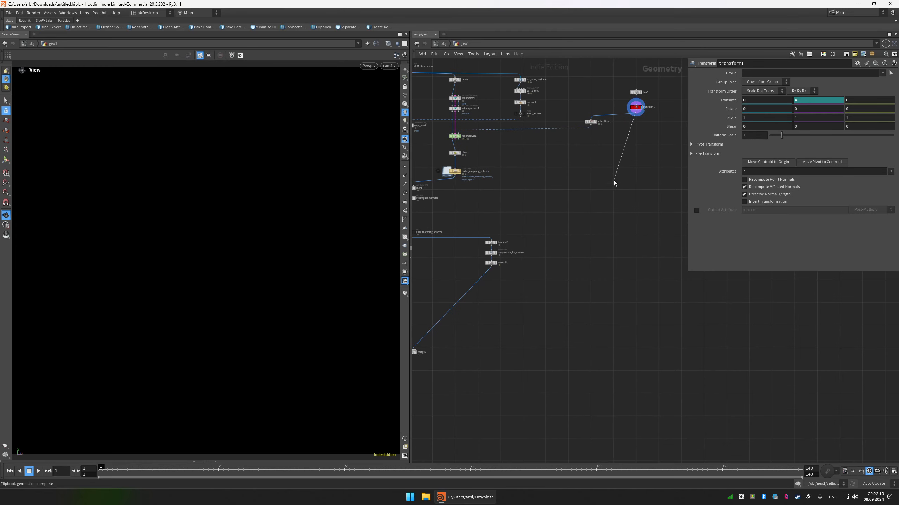
scroll(589, 219, down, 2)
click(441, 327)
drag(442, 330, 492, 348)
drag(554, 332, 479, 366)
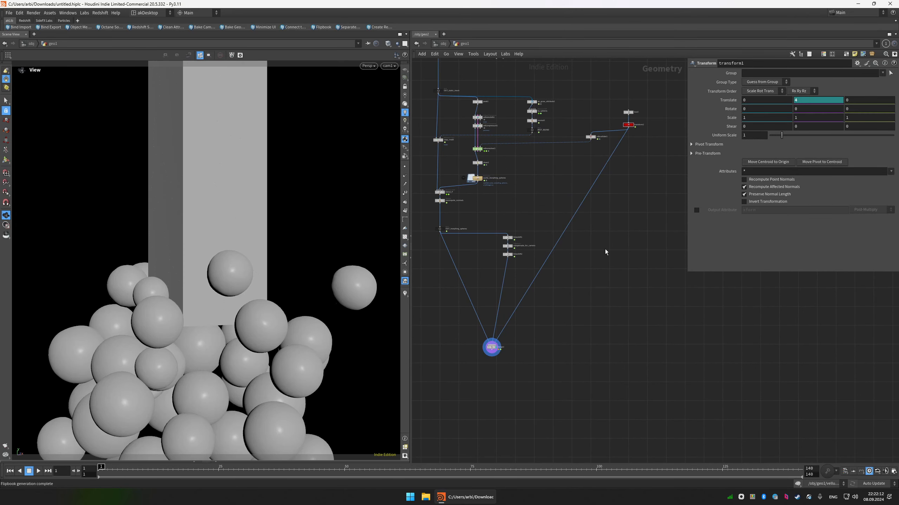
Compare the geometry of transform1 and box3 by displaying each node in the viewport at the first frame.
middle_drag(605, 250, 586, 293)
scroll(630, 162, up, 2)
key(r)
drag(632, 162, 592, 191)
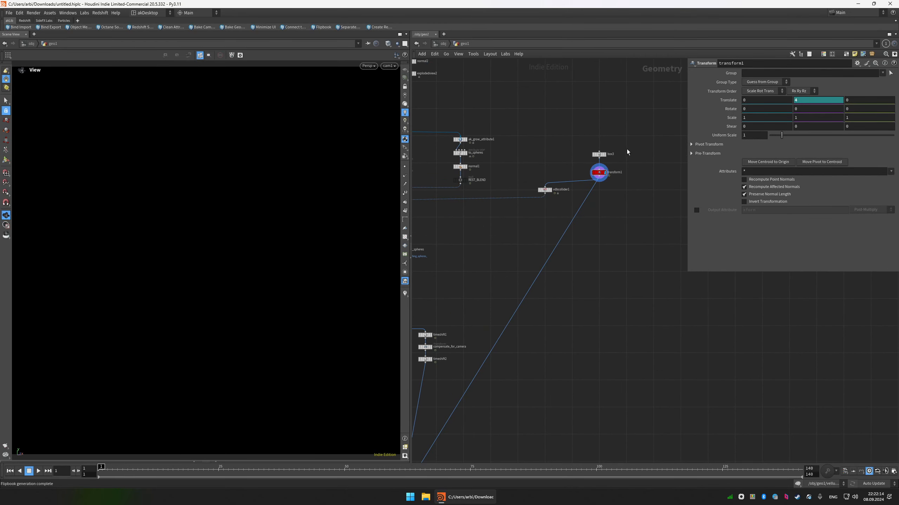
key(r)
drag(626, 151, 591, 188)
key(r)
key(r)
drag(621, 147, 595, 158)
key(w)
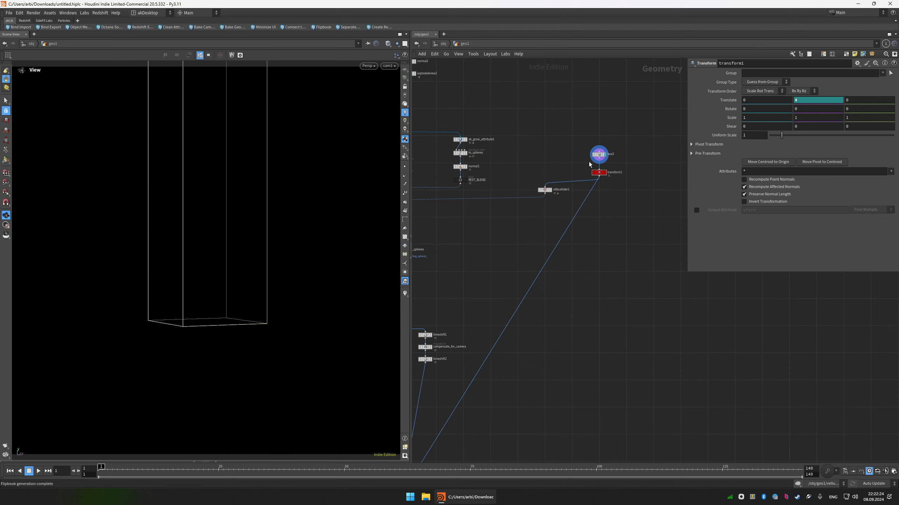
key(r)
drag(588, 162, 619, 182)
middle_drag(602, 200, 603, 214)
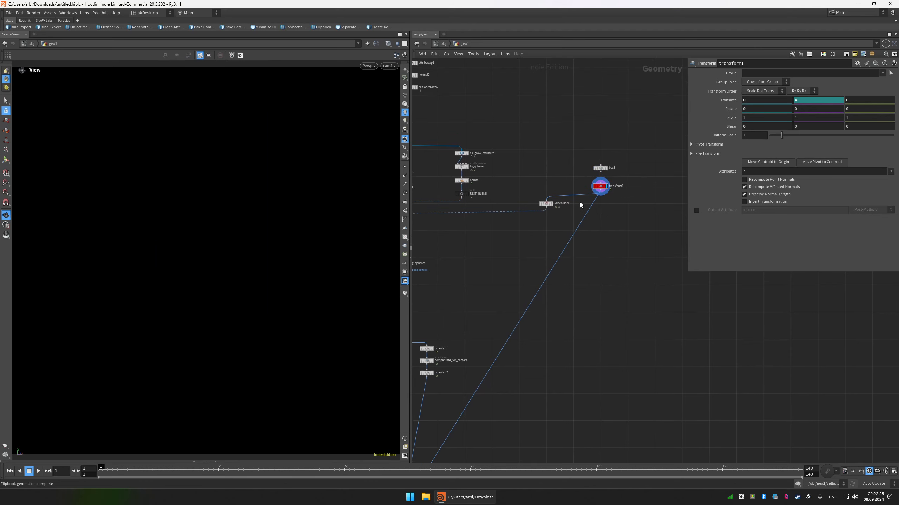
drag(607, 209, 588, 180)
middle_drag(541, 164, 598, 210)
scroll(598, 211, down, 3)
scroll(650, 227, up, 3)
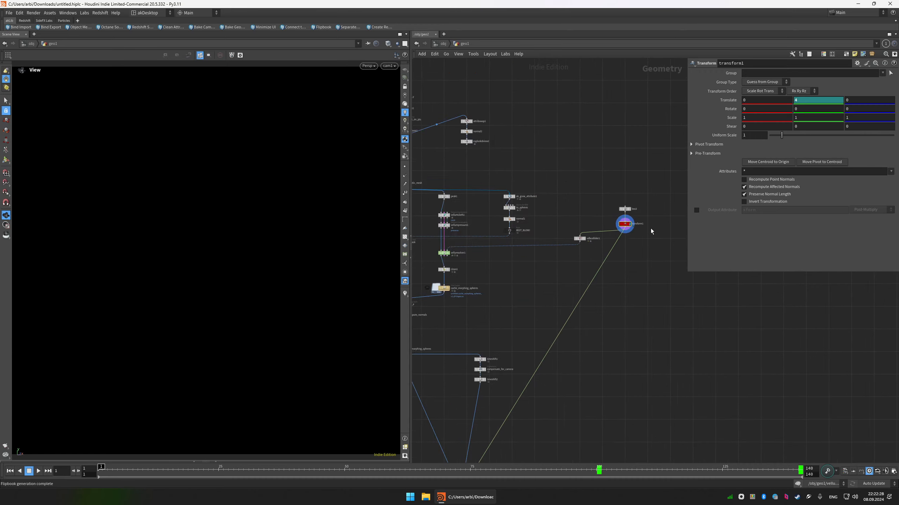
scroll(639, 223, up, 2)
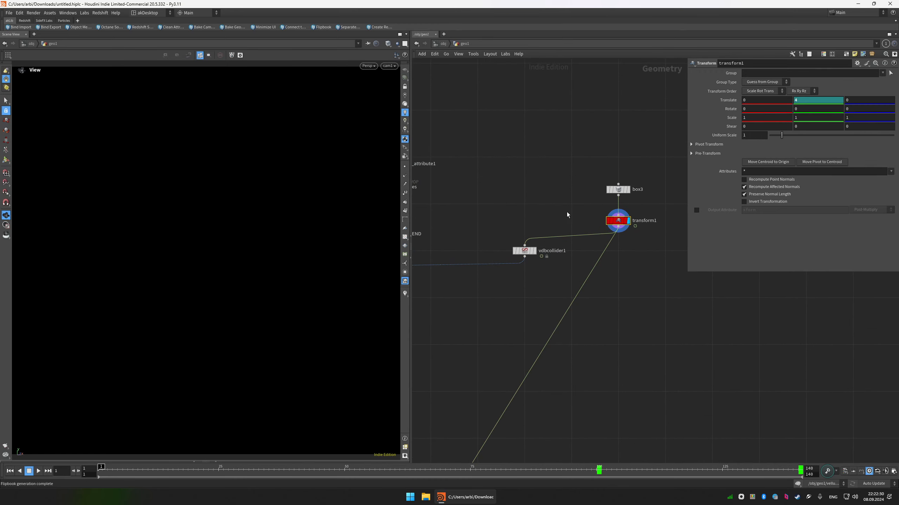
Display OUT_static_mesh and box3 in turn to compare the column with the collider box, and inspect the vdbcollider1 settings.
middle_drag(557, 212, 625, 236)
scroll(625, 236, down, 6)
scroll(513, 209, up, 4)
key(r)
mouse_move(515, 212)
mouse_down()
mouse_move(446, 232)
mouse_move(505, 216)
mouse_up()
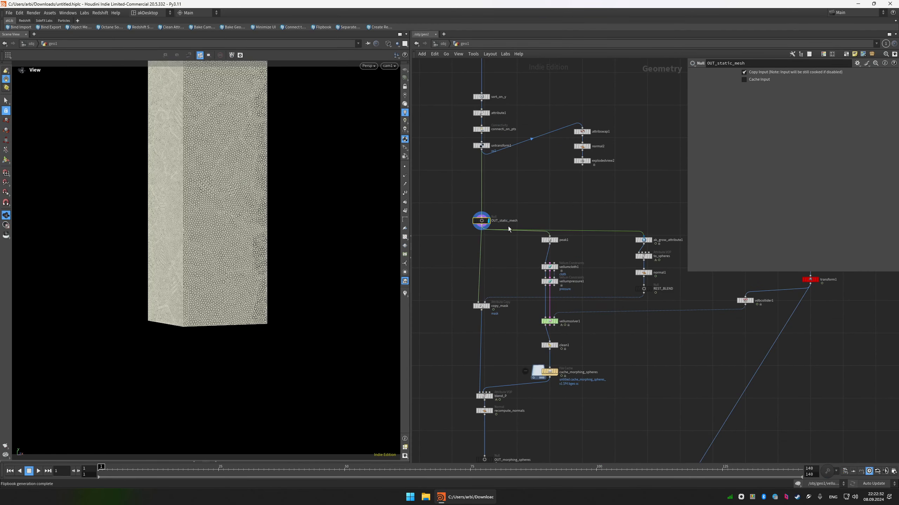
middle_drag(732, 287, 662, 293)
scroll(656, 291, down, 2)
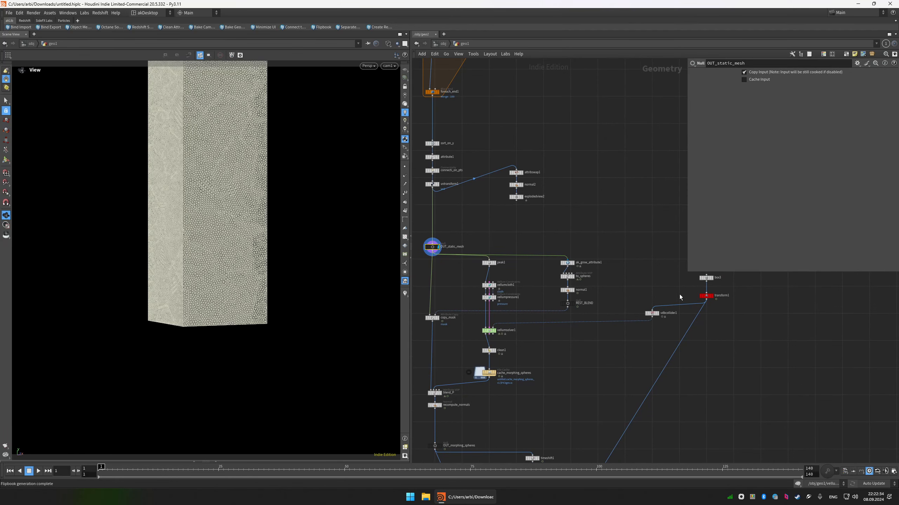
click(712, 278)
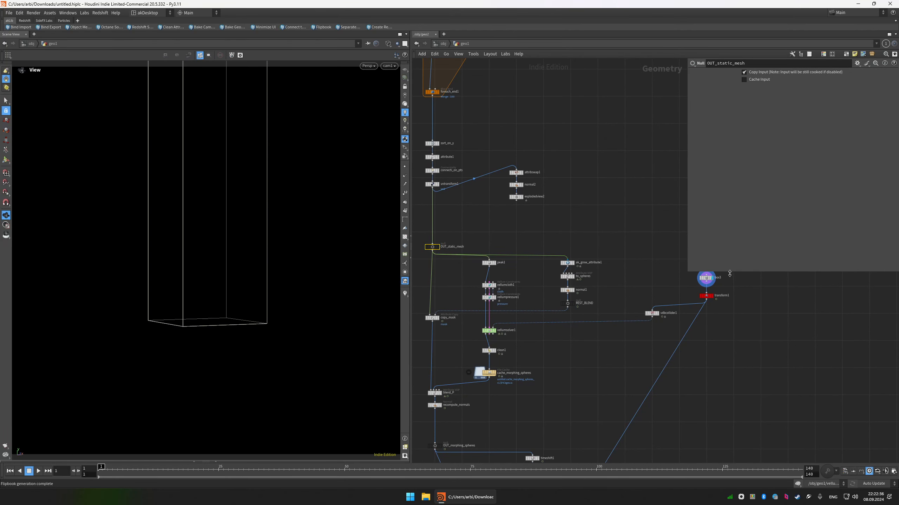
click(653, 314)
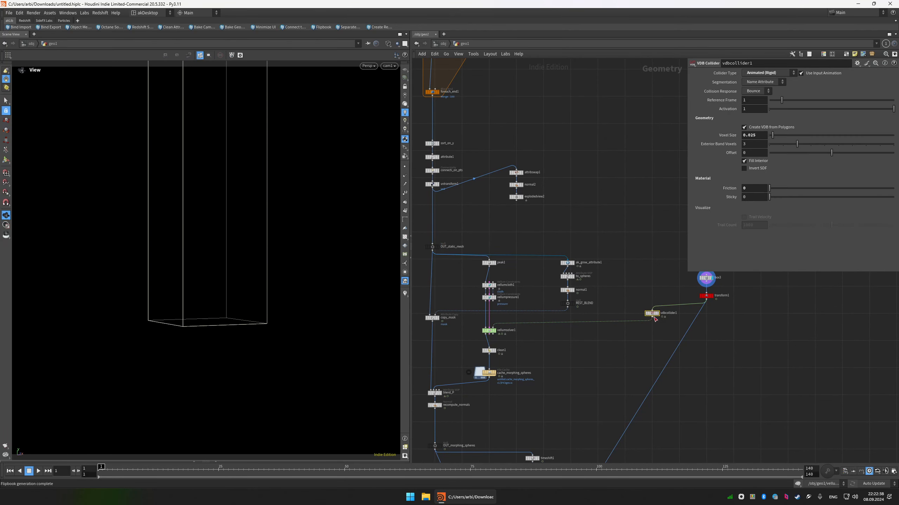
mouse_move(655, 317)
click(432, 247)
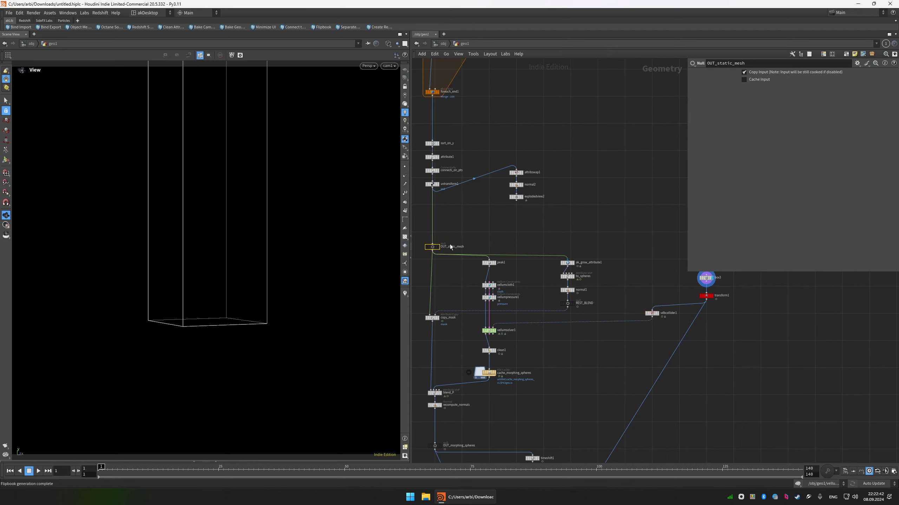
Add an Attribute Wrangle node fed by OUT_static_mesh and place it beside box3.
click(516, 244)
click(433, 251)
key(Tab)
text(aw)
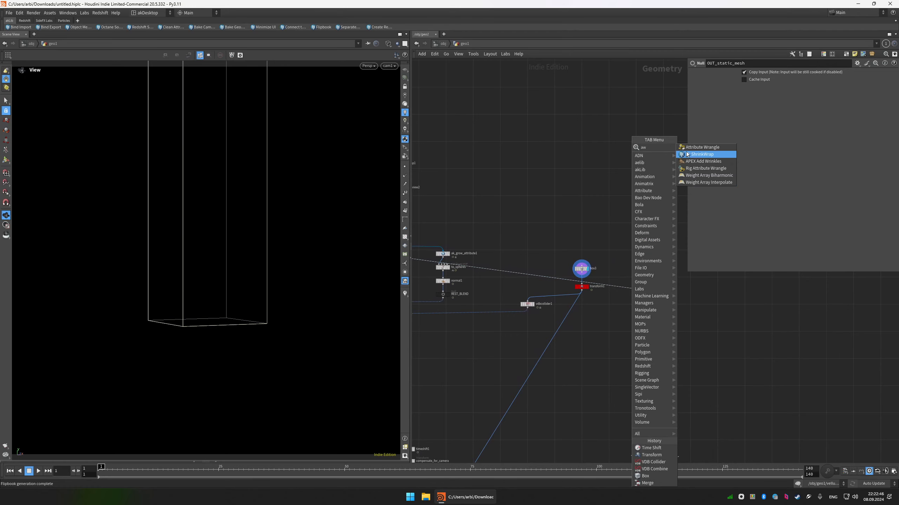
click(699, 147)
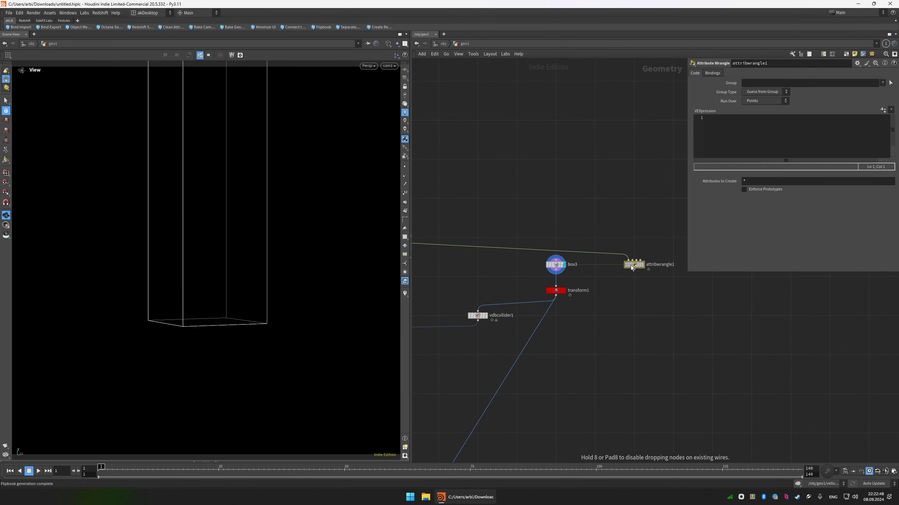
click(632, 268)
click(549, 287)
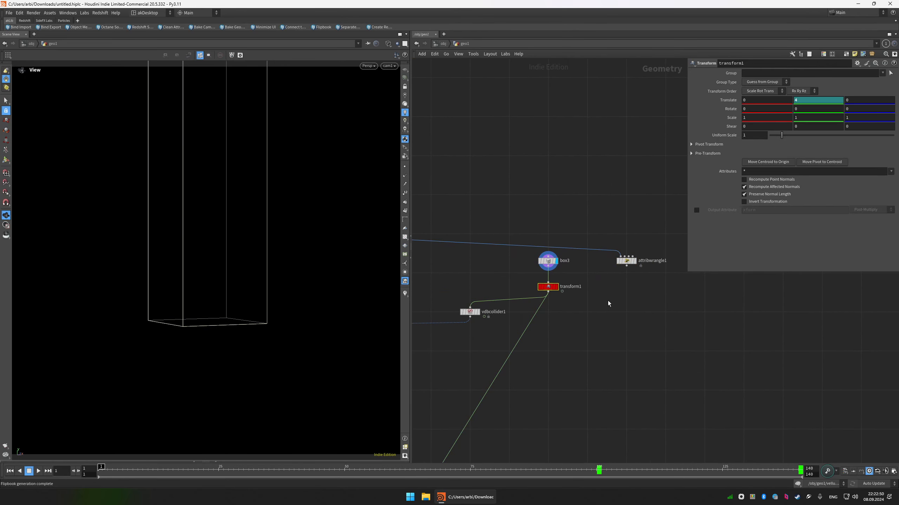
key(ctrl+v)
scroll(631, 309, down, 2)
key(ctrl+z)
Enable the output attribute xform on transform1 and make room beside it for the attribute wrangle.
right_click(579, 289)
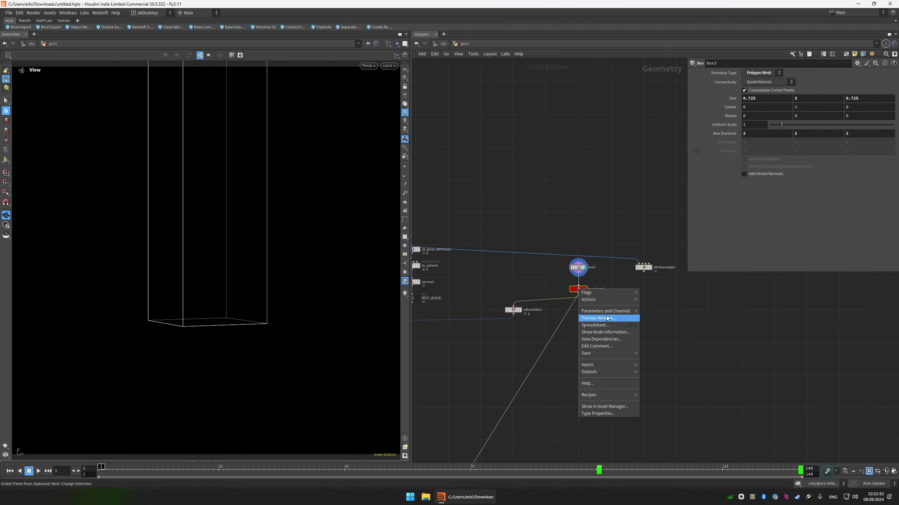
click(638, 277)
drag(643, 271, 643, 291)
click(590, 303)
middle_drag(589, 303, 612, 306)
drag(636, 308, 555, 286)
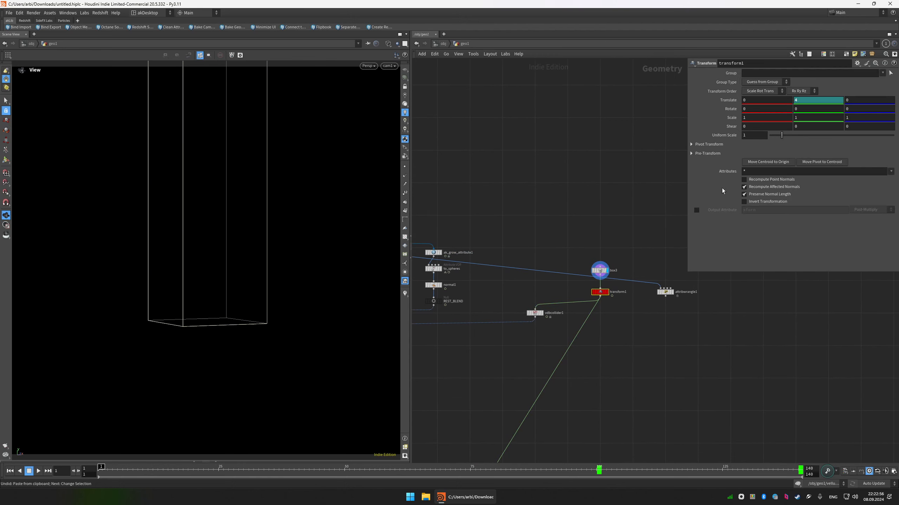
click(696, 211)
Connect transform1 to the second input of attribwrangle1 and reposition the wrangle.
scroll(652, 301, up, 2)
drag(668, 289, 666, 306)
drag(577, 295, 661, 302)
drag(666, 307, 657, 254)
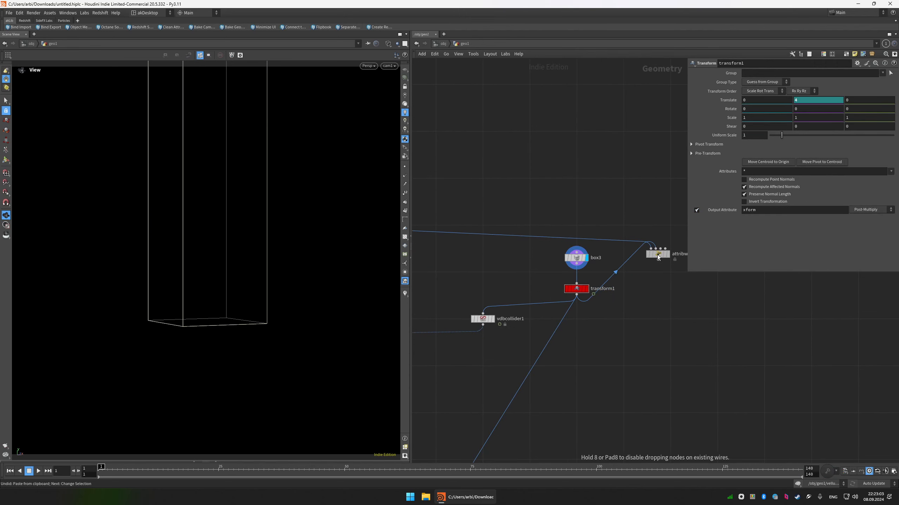
middle_drag(659, 261, 630, 294)
Display attribwrangle1 and enter the VEX expression 4@xform = detail(1, "xform") ; in it.
click(641, 290)
drag(644, 299, 618, 261)
click(802, 138)
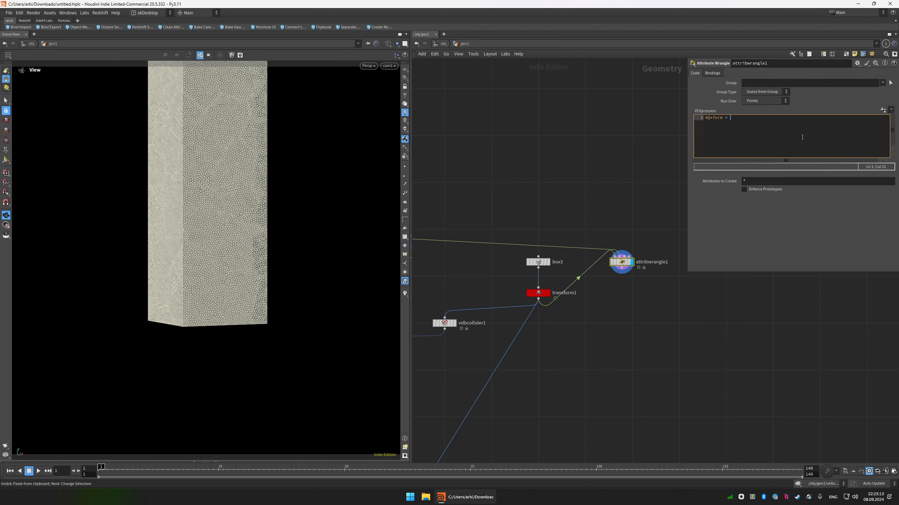
text(tail()
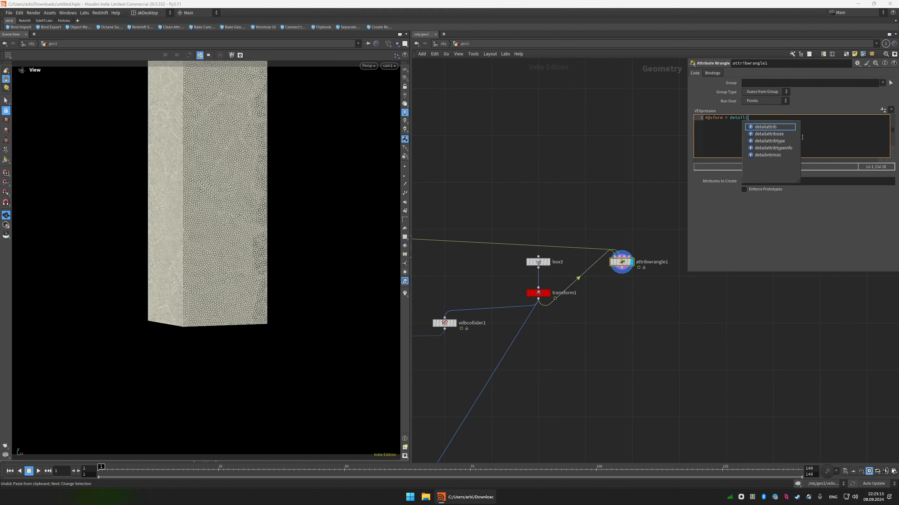
text(1, "xform") ;)
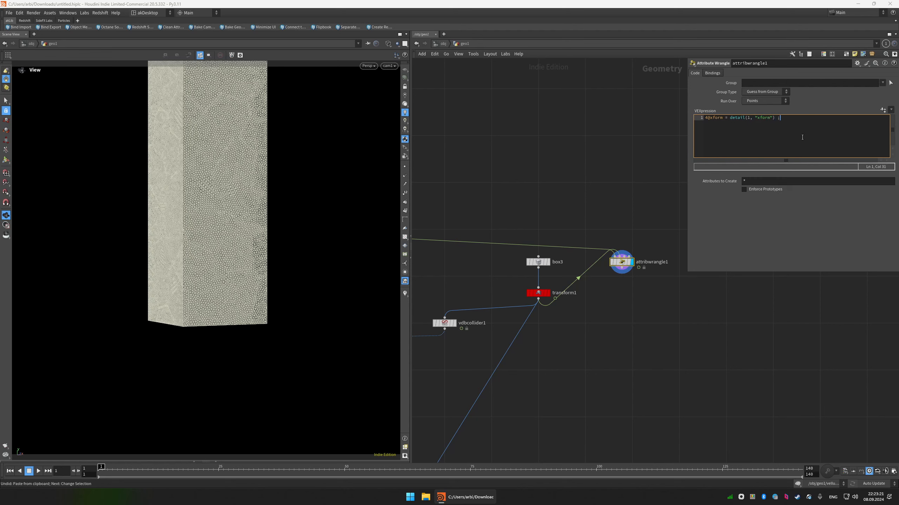
Rename the attribute wrangle to copy_xform.
scroll(632, 297, down, 1)
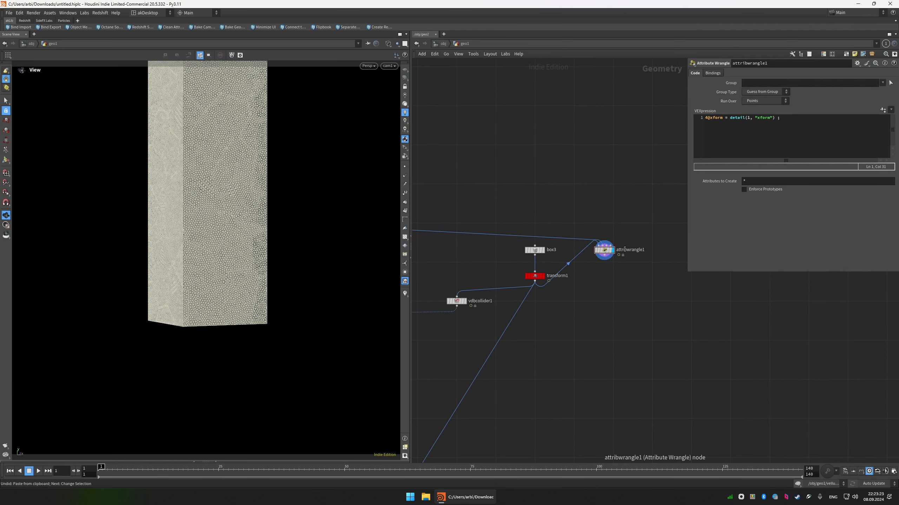
double_click(625, 250)
text(copy_xfo)
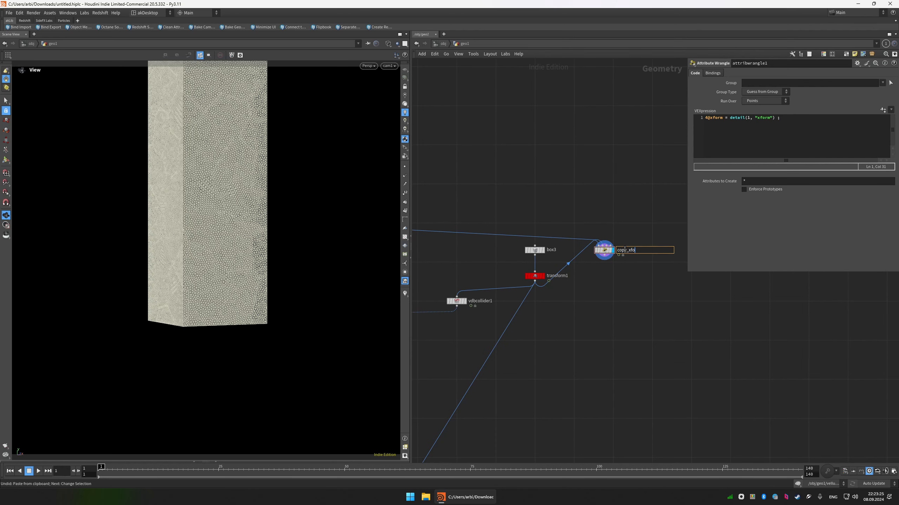
text(rm)
key(Return)
Add a Transform by Attribute node below copy_xform and display its result.
key(Tab)
text(transformby)
key(Return)
scroll(601, 290, up, 1)
click(605, 278)
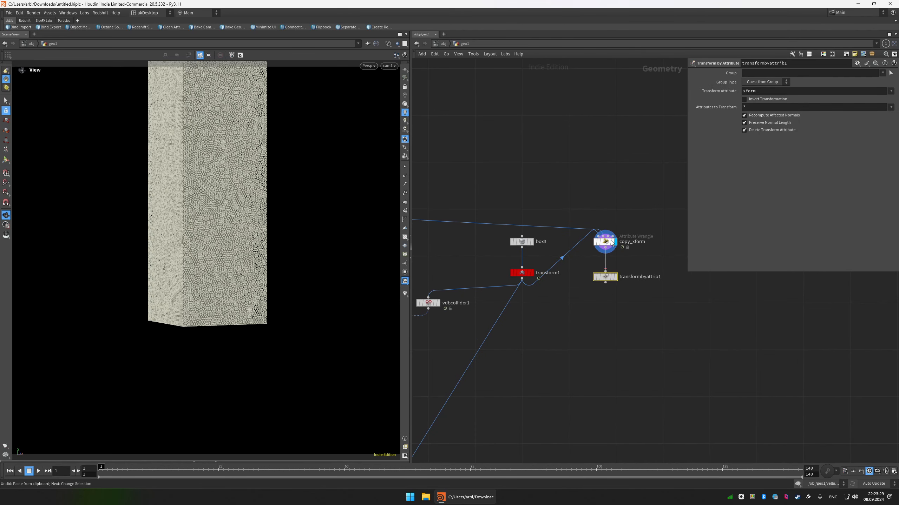
click(615, 277)
Play the animation and scrub to frame 140 to check the transformed column's motion and shading.
click(586, 469)
key(Up)
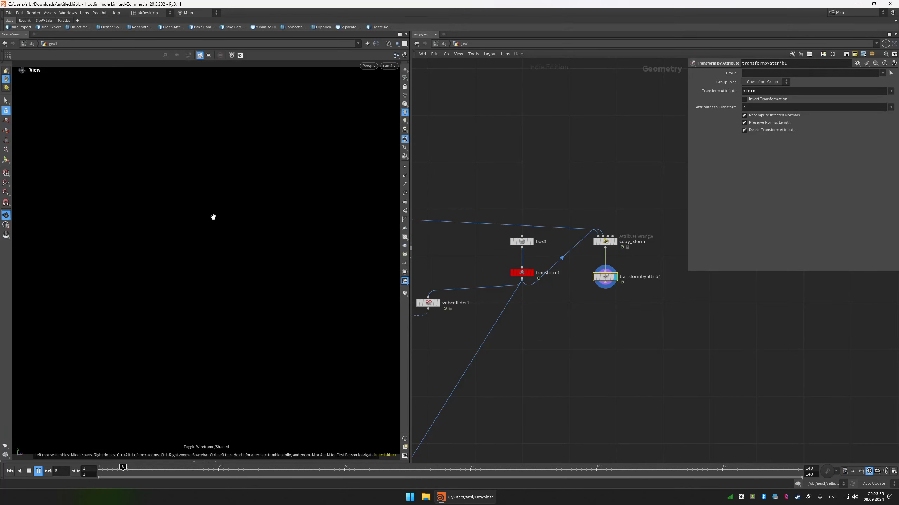
drag(786, 469, 802, 469)
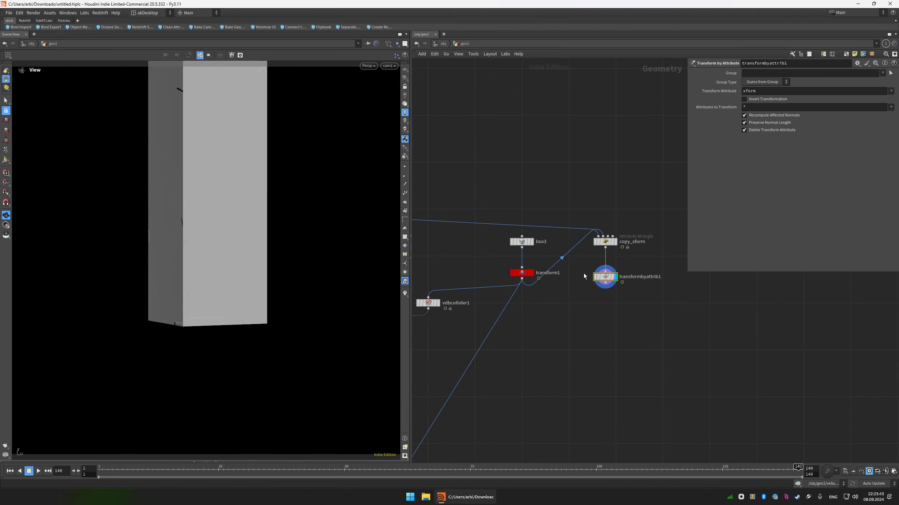
key(Tab)
key(Escape)
Copy the recompute_normals node from the morphing branch and place the copy below transformbyattrib1, displaying its result.
middle_drag(542, 355, 626, 328)
scroll(627, 328, down, 5)
scroll(587, 305, down, 1)
middle_drag(460, 364, 526, 324)
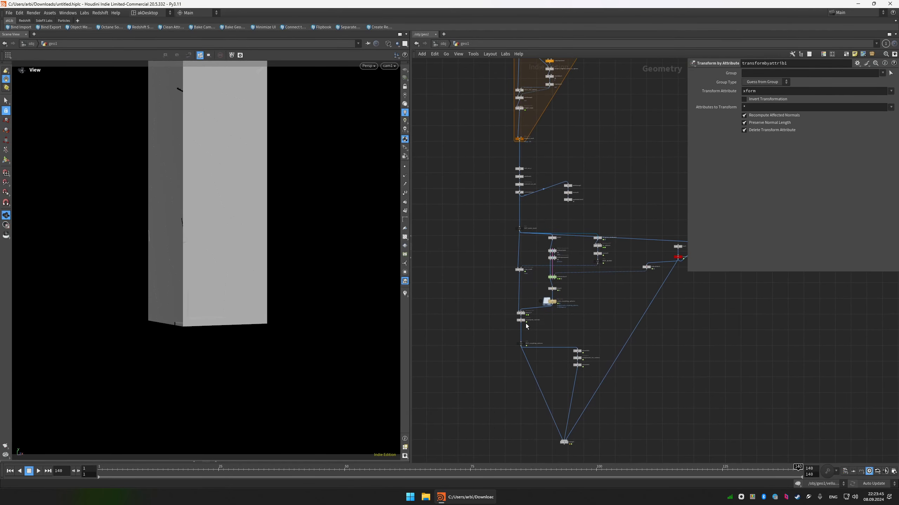
scroll(526, 325, up, 6)
click(524, 312)
key(ctrl+c)
middle_drag(702, 327, 519, 342)
scroll(518, 341, down, 2)
middle_drag(814, 280, 610, 311)
scroll(610, 313, up, 1)
key(ctrl+v)
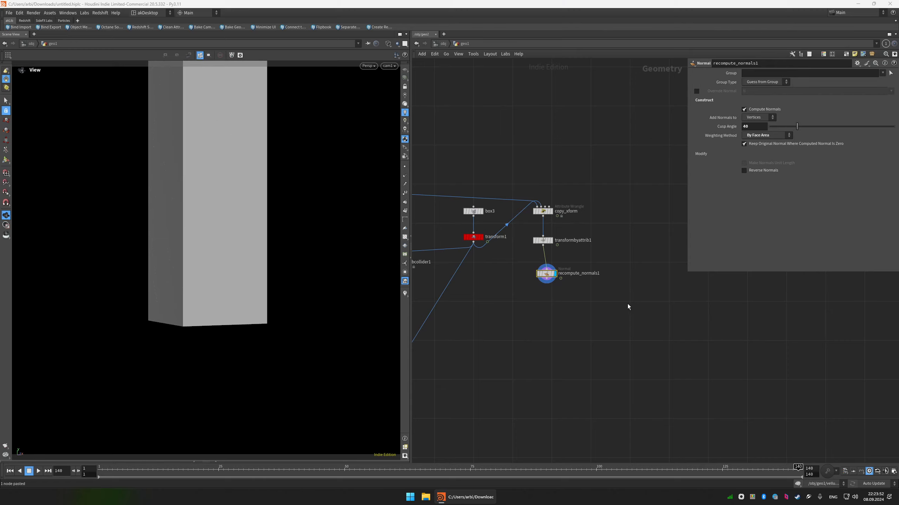
drag(546, 274, 542, 265)
click(543, 270)
Add an Attribute Create node below recompute_normals1 and name its attribute mask.
key(Tab)
text(att)
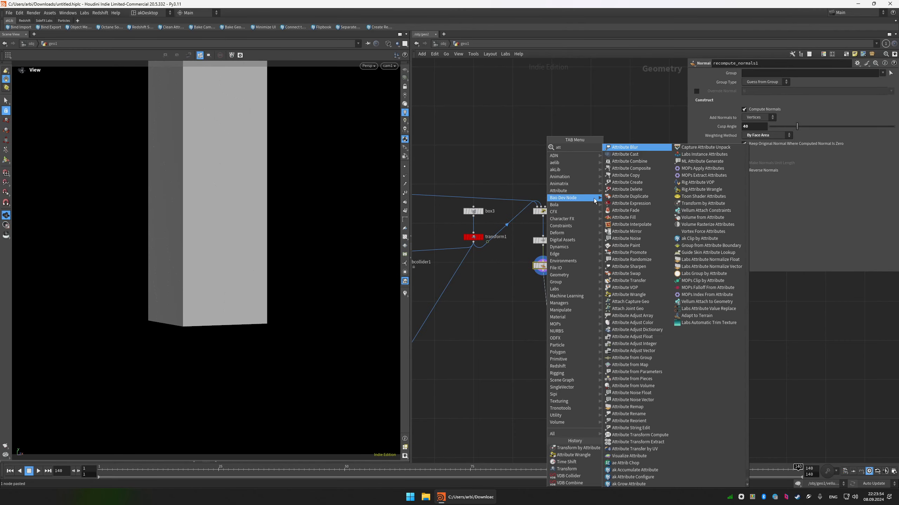
text(cr)
click(625, 149)
click(554, 305)
drag(546, 306, 544, 286)
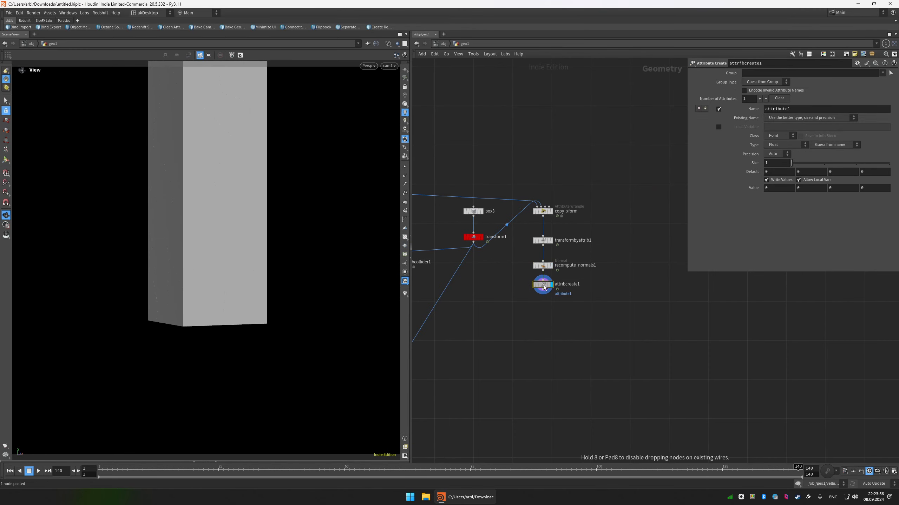
click(824, 108)
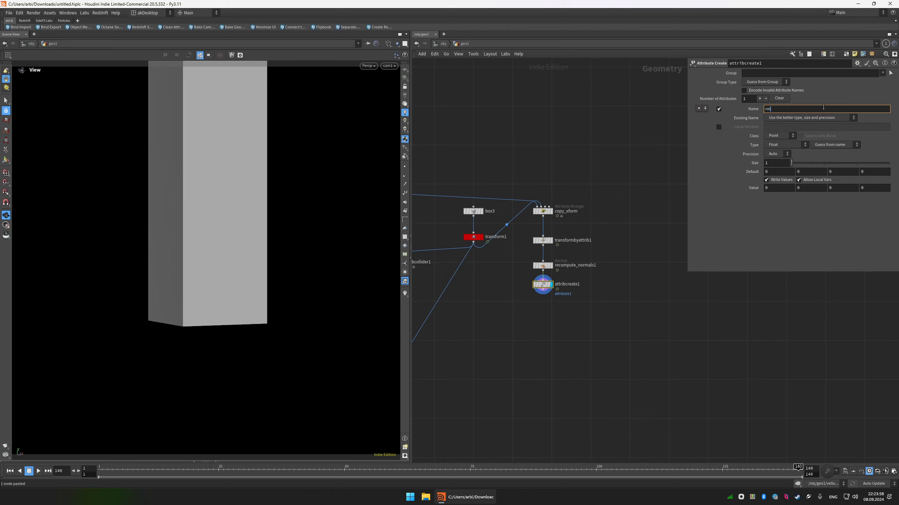
text(mask)
key(Return)
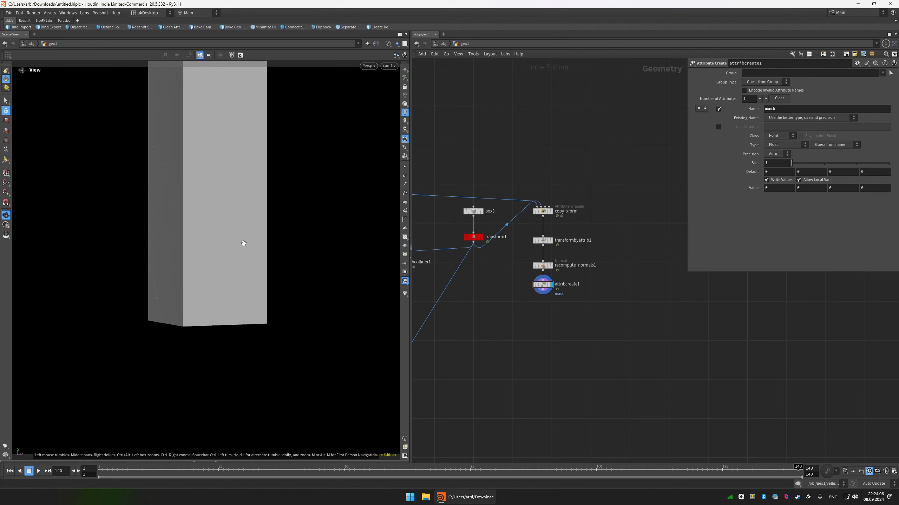
Connect attribcreate1 to the final merge node and cut the wire from transform1 to that merge.
scroll(566, 310, down, 4)
middle_drag(564, 309, 625, 249)
click(622, 245)
middle_drag(538, 354, 585, 307)
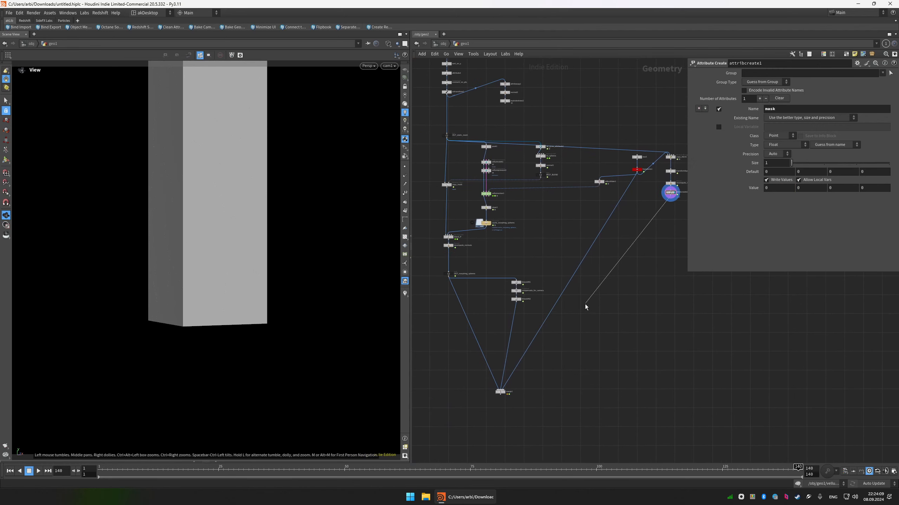
click(507, 392)
key(y)
drag(588, 229, 623, 233)
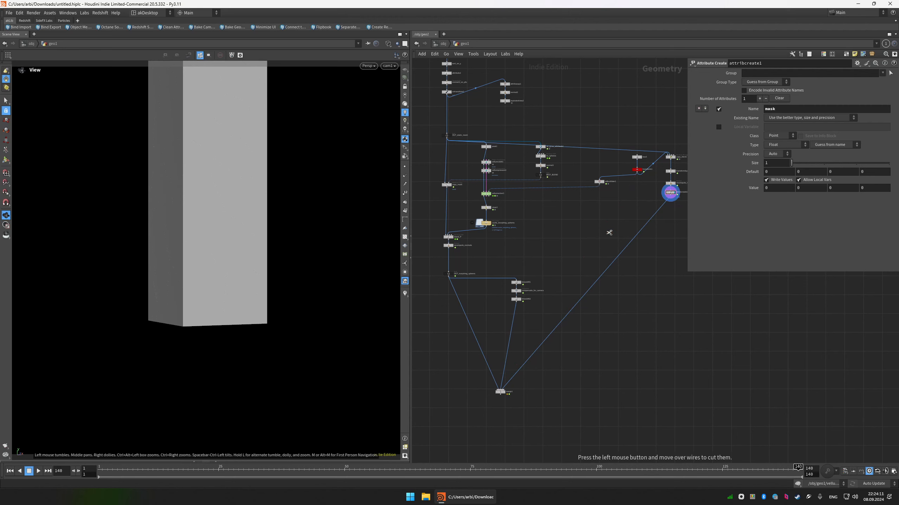
Move the chain from copy_xform to attribcreate1 down beside the final merge node.
middle_drag(660, 221, 642, 236)
drag(665, 239, 646, 169)
drag(652, 172, 572, 304)
middle_drag(535, 290, 551, 288)
Add a dot to the wire from OUT_static_mesh to copy_xform and route it around the other nodes.
click(545, 257)
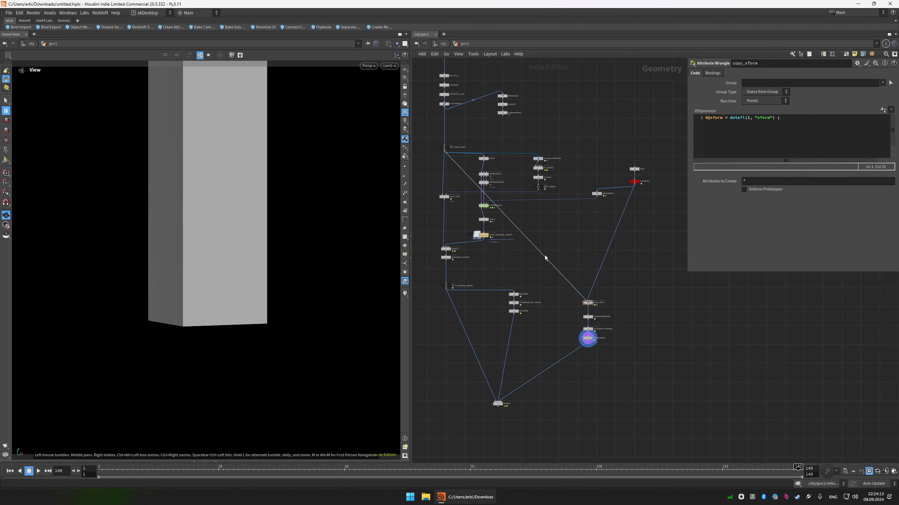
alt+drag(542, 253, 589, 151)
key(Escape)
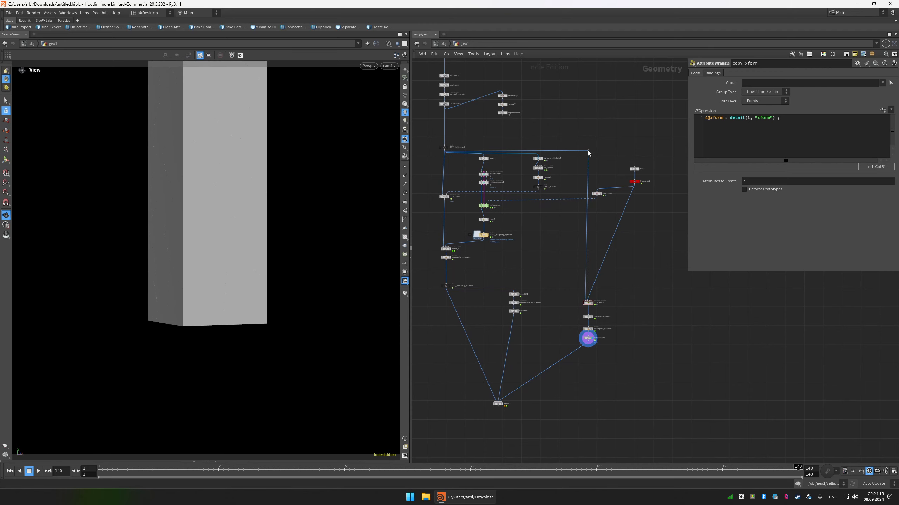
Display the final merge node's result, return to the first frame and generate a flipbook of the animation.
scroll(595, 194, down, 3)
middle_drag(596, 194, 625, 172)
key(r)
drag(574, 301, 545, 333)
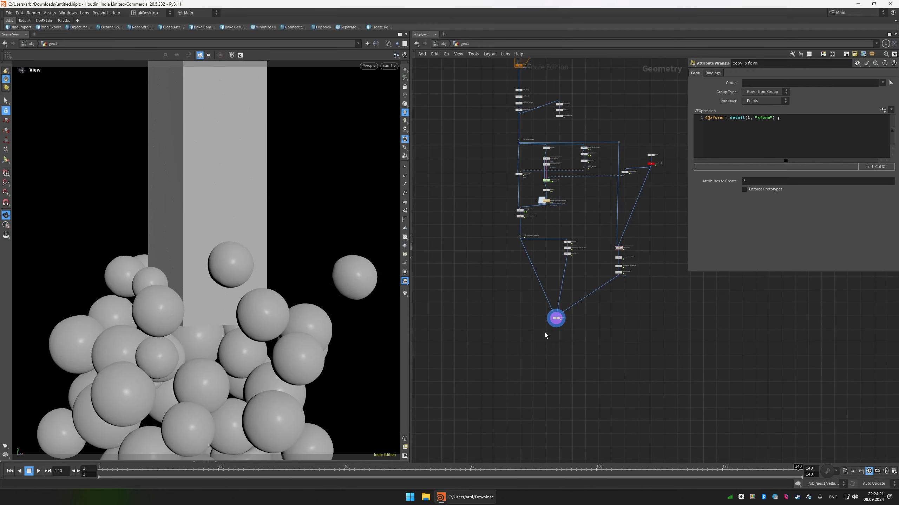
key(ctrl+Up)
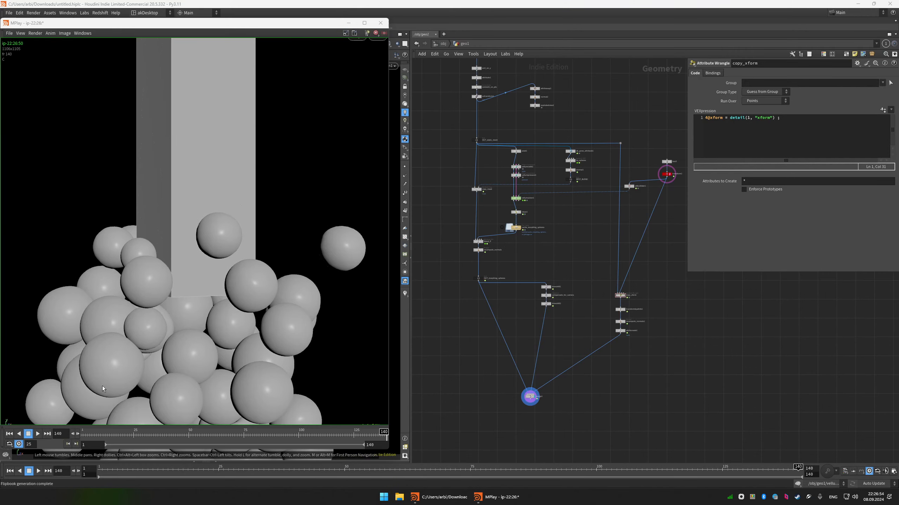
Play the flipbook in MPlay to examine the column morphing into falling spheres.
click(38, 433)
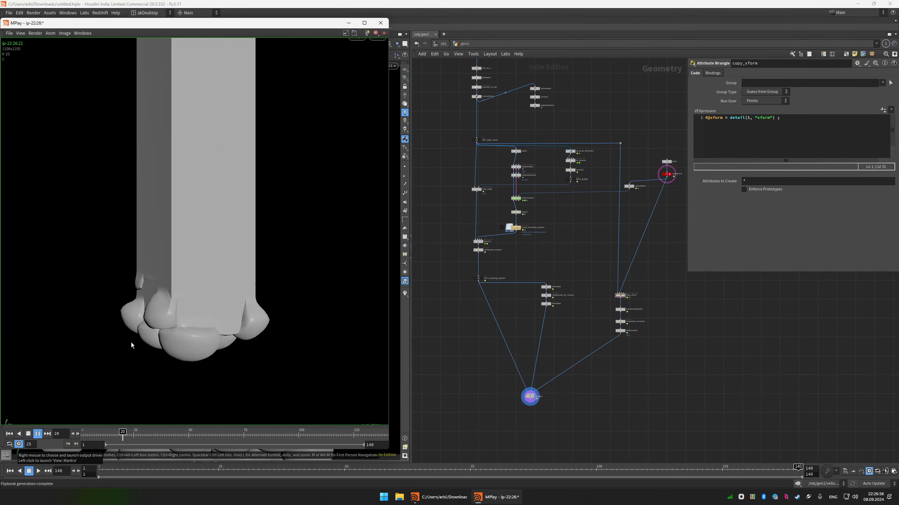
scroll(173, 240, down, 2)
middle_drag(177, 239, 189, 236)
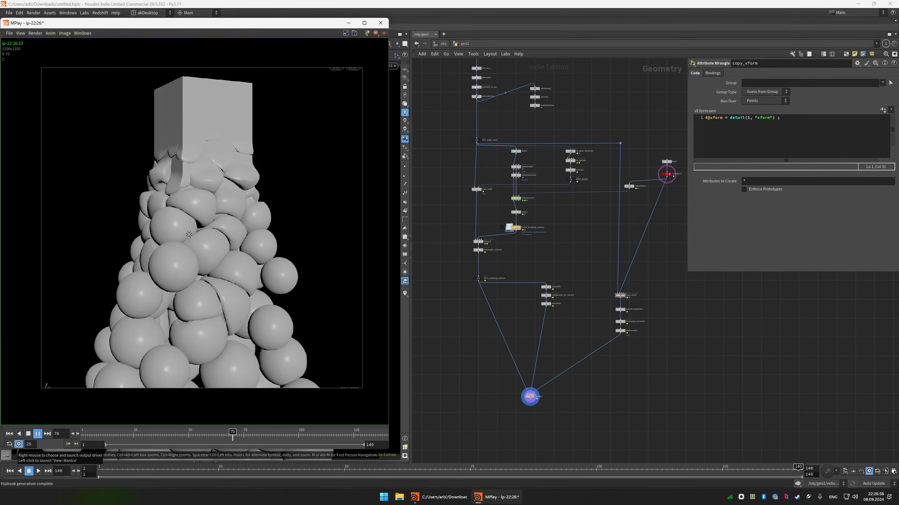
scroll(190, 235, up, 1)
scroll(189, 235, down, 1)
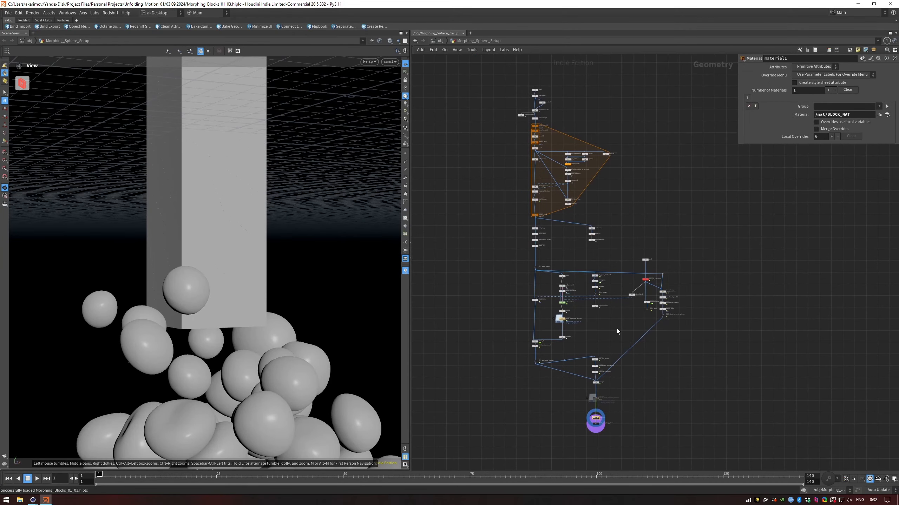
scroll(598, 376, up, 4)
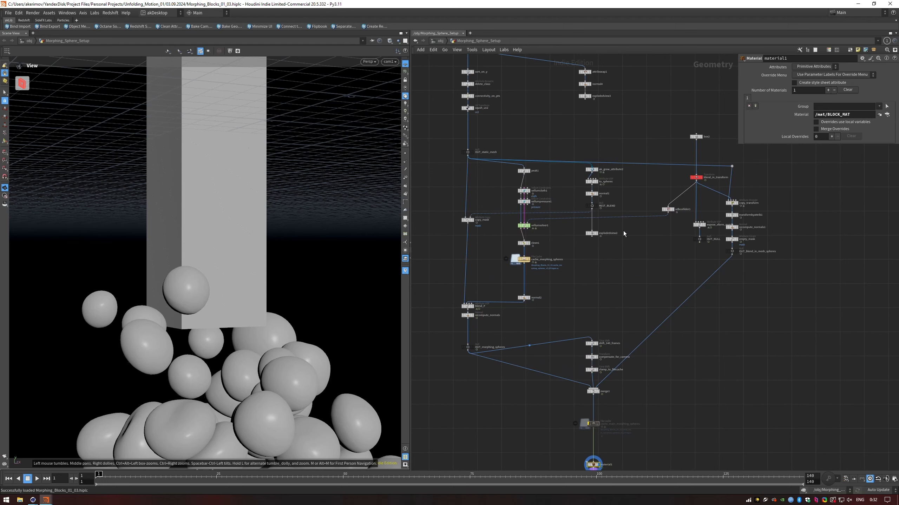
scroll(607, 293, down, 2)
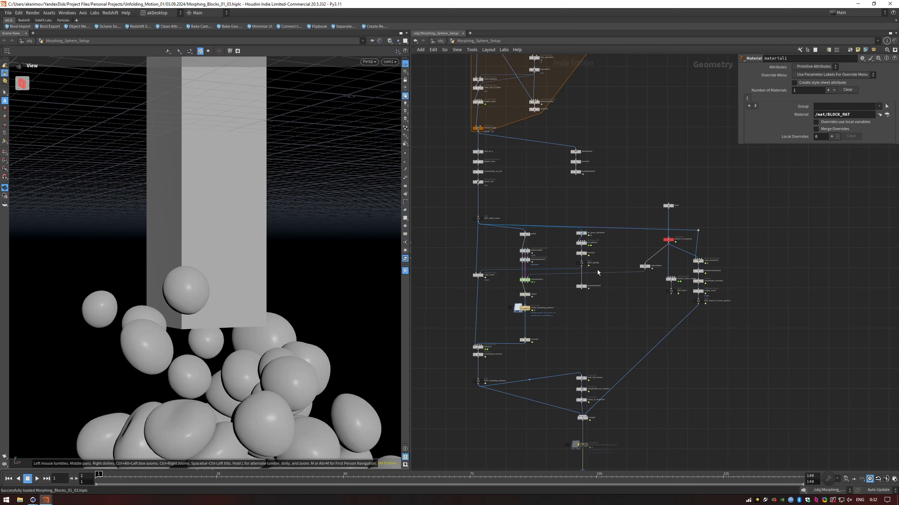
mouse_move(586, 291)
scroll(603, 293, down, 5)
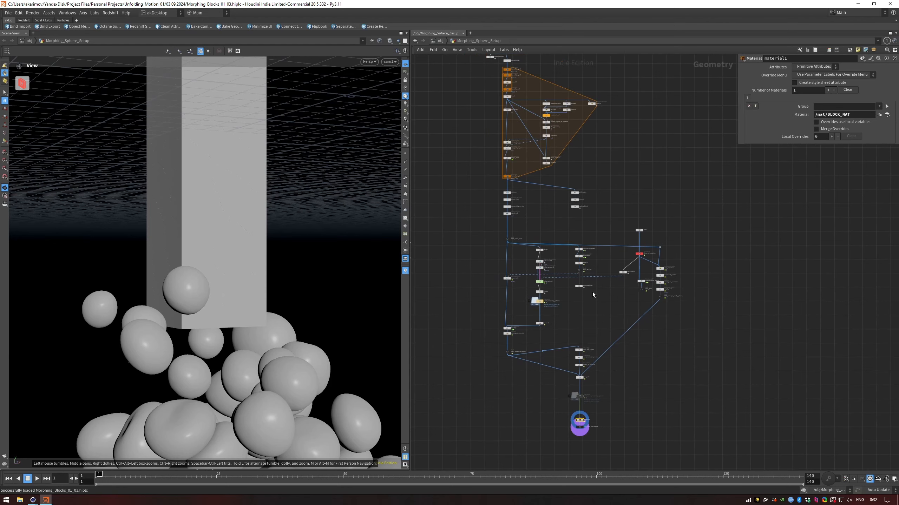